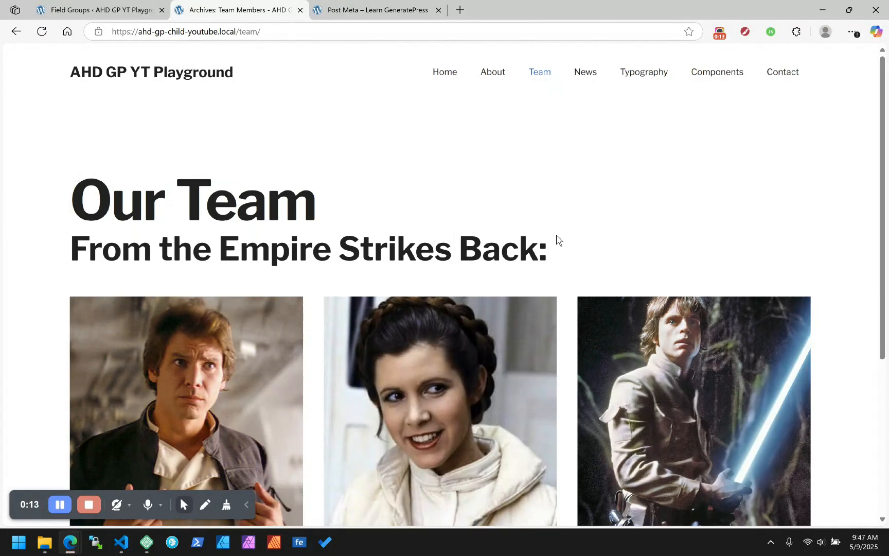
# Review the GenerateBlocks Post Meta documentation alongside the site's team archive page
pyautogui.click(315, 9)
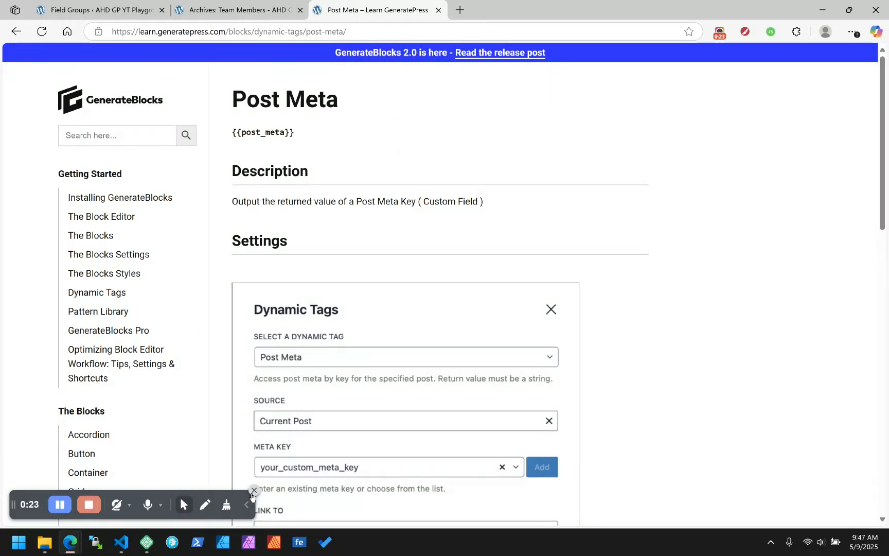
pyautogui.click(249, 500)
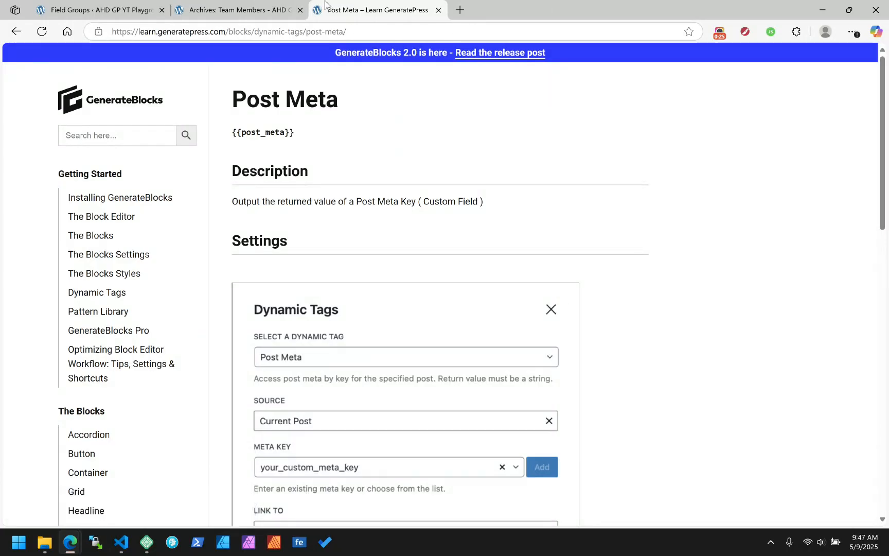
pyautogui.click(235, 9)
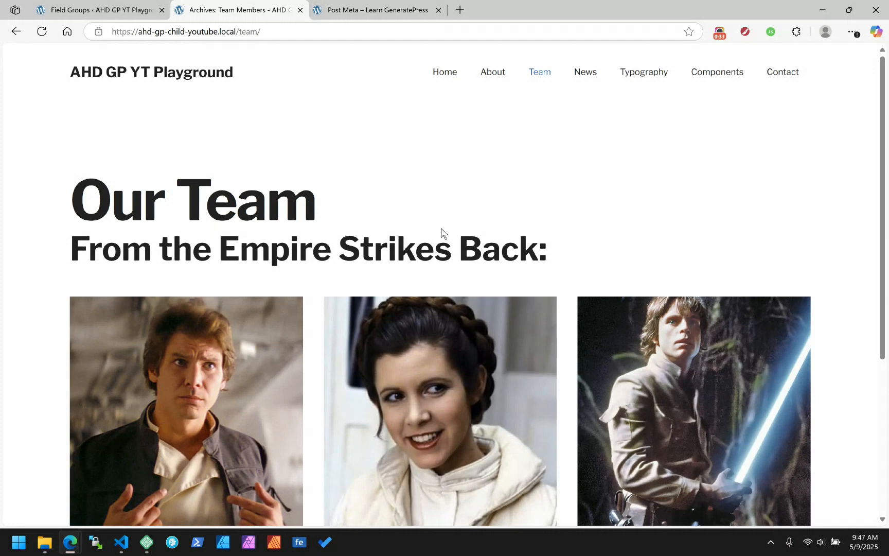
pyautogui.click(360, 9)
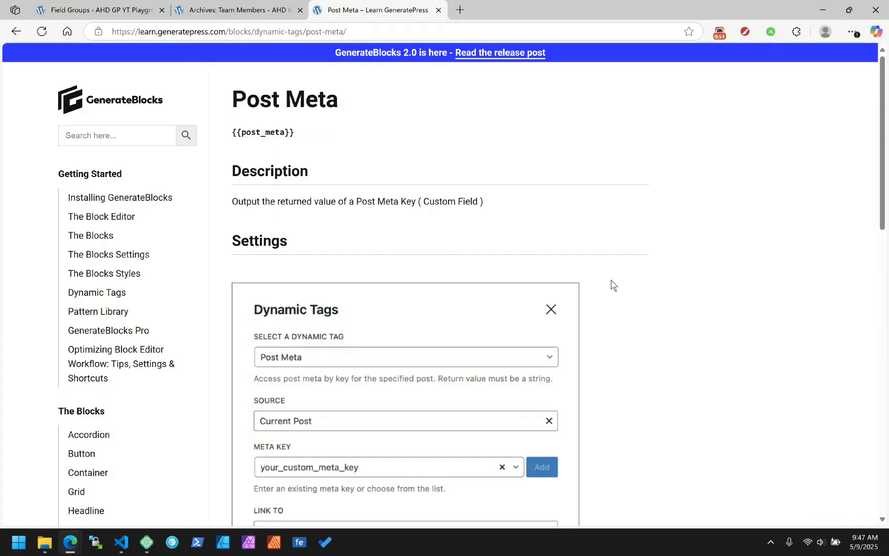
# Add a Checkbox field labelled "Feature Styles" to the ACF field group "Team Member fields"
pyautogui.click(117, 14)
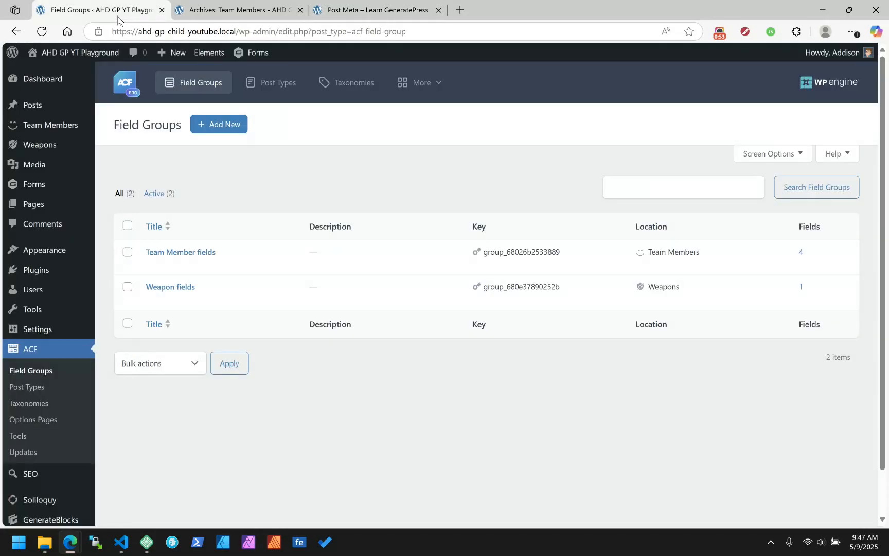
pyautogui.click(206, 252)
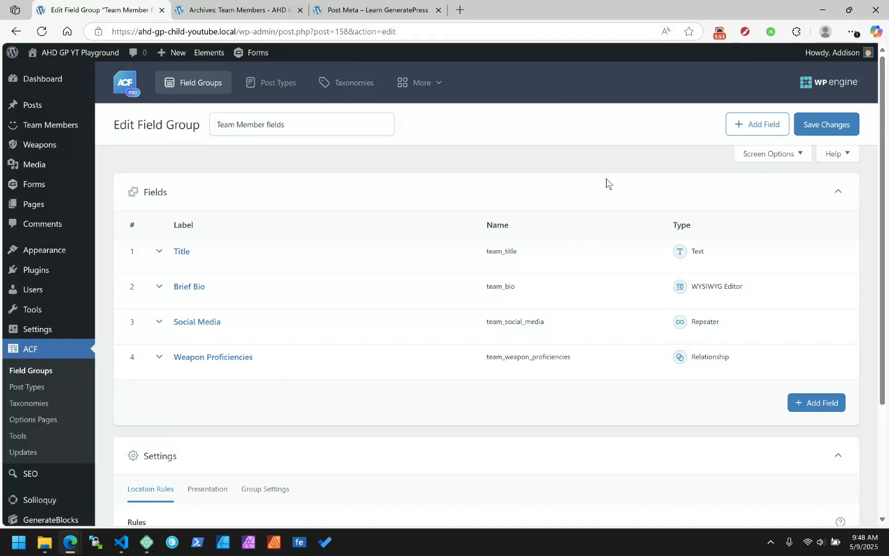
pyautogui.click(818, 407)
pyautogui.click(231, 322)
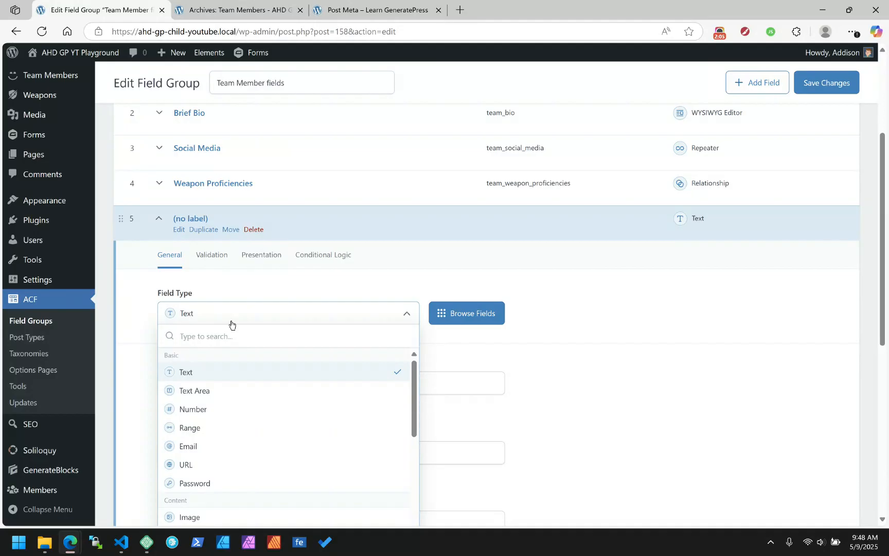
pyautogui.write('check')
pyautogui.press('Return')
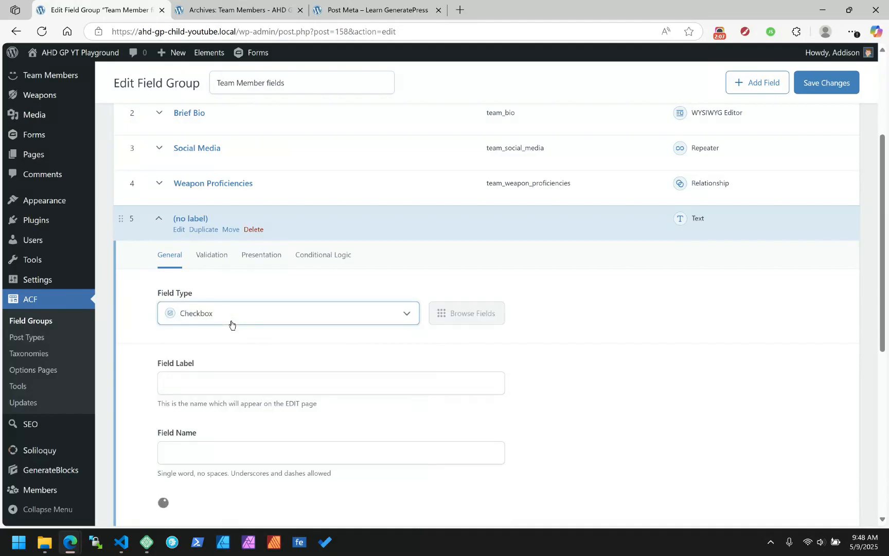
pyautogui.click(199, 383)
pyautogui.scroll(-2, 515, 319)
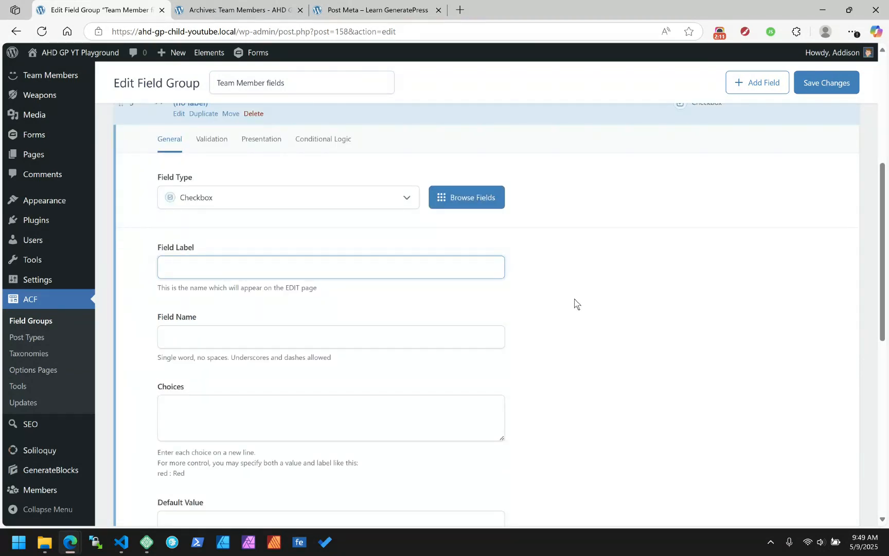
pyautogui.write('Feature Styles')
# Look over the member cards on the team archive page, then return to the field group editor
pyautogui.click(236, 8)
pyautogui.scroll(-2, 236, 320)
pyautogui.scroll(-1, 236, 320)
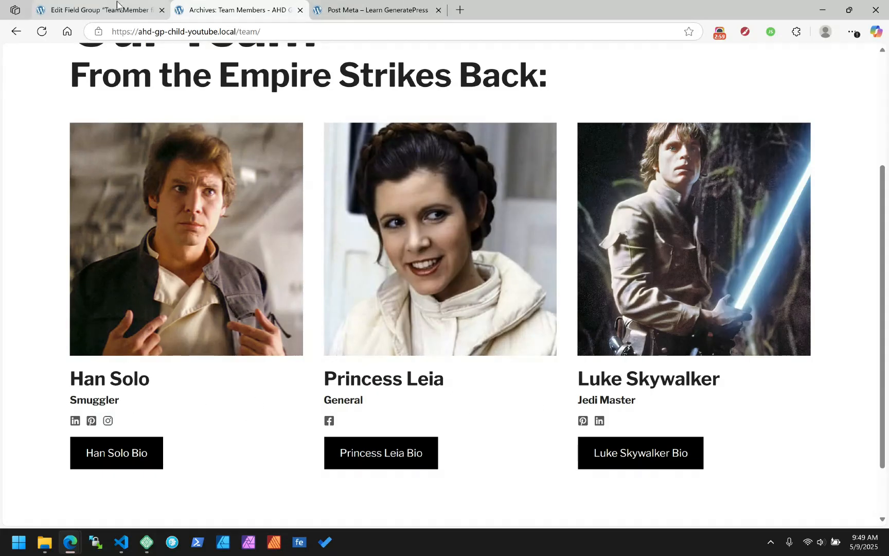
pyautogui.click(97, 9)
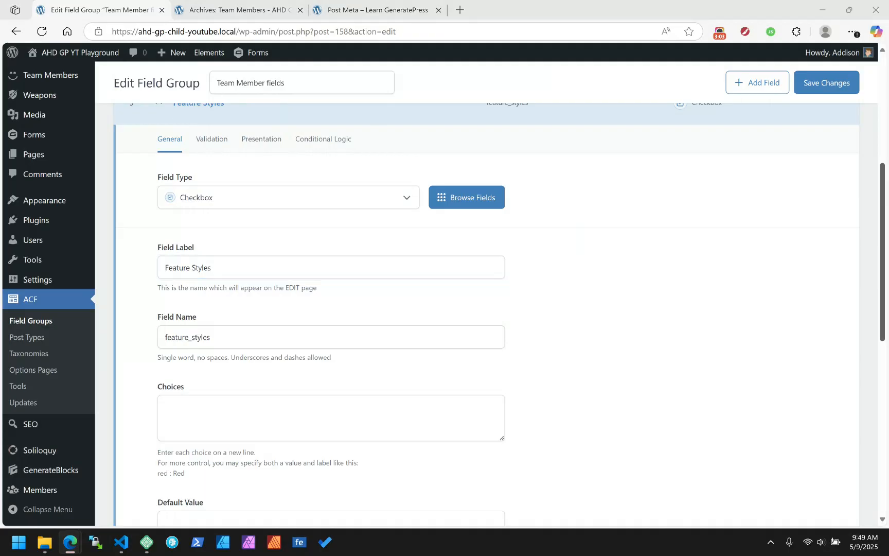
# Prefix the Feature Styles field name so that it reads team_feature_styles
pyautogui.click(164, 336)
pyautogui.write('team')
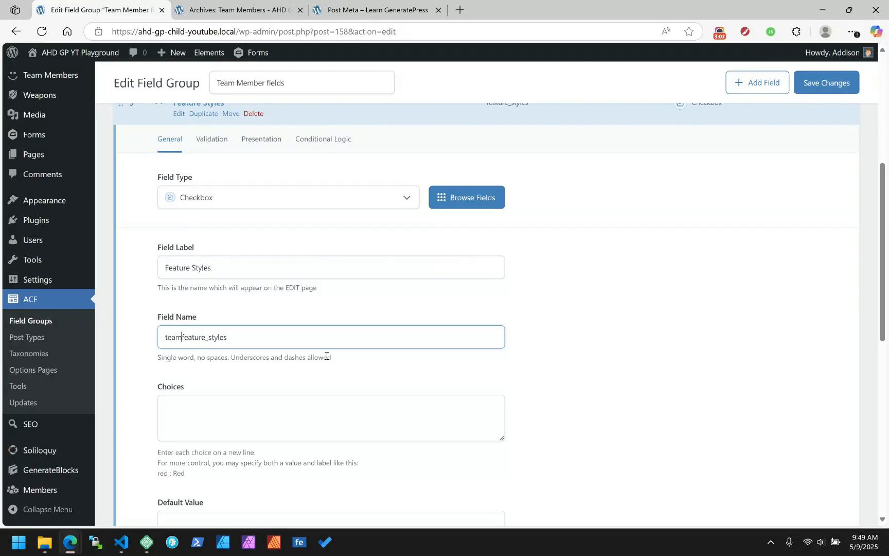
pyautogui.write('_')
pyautogui.moveTo(233, 337); pyautogui.dragTo(149, 344)
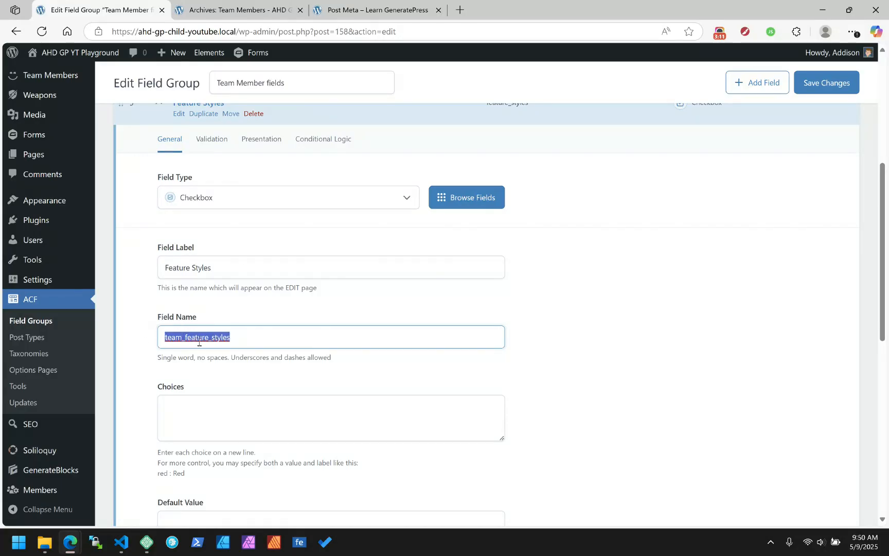
# Enter the choices "is-style-jedi : Jedi", "is-style-princess : Princess" and "is-style-smuggler : Smuggler" on separate lines
pyautogui.click(233, 417)
pyautogui.write('is-style-jedi : Jedi is-style-princess : Princess is-style-smuggler : Smuggler')
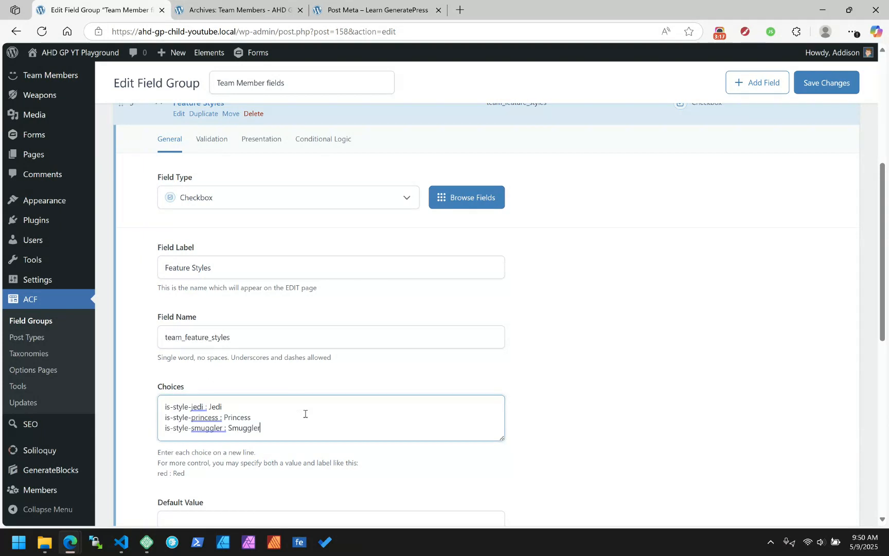
pyautogui.click(561, 347)
# Examine the value and label parts of the Jedi choice in the Feature Styles field
pyautogui.scroll(-1, 611, 359)
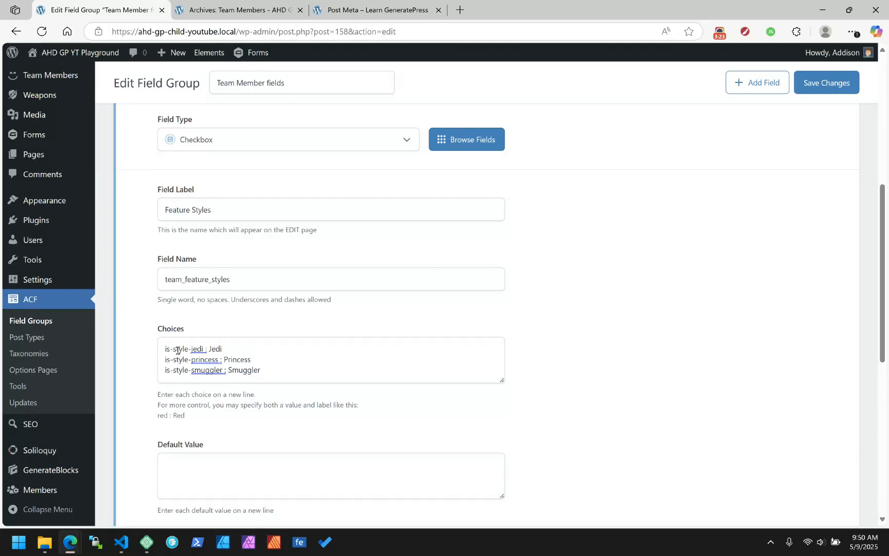
pyautogui.doubleClick(214, 350)
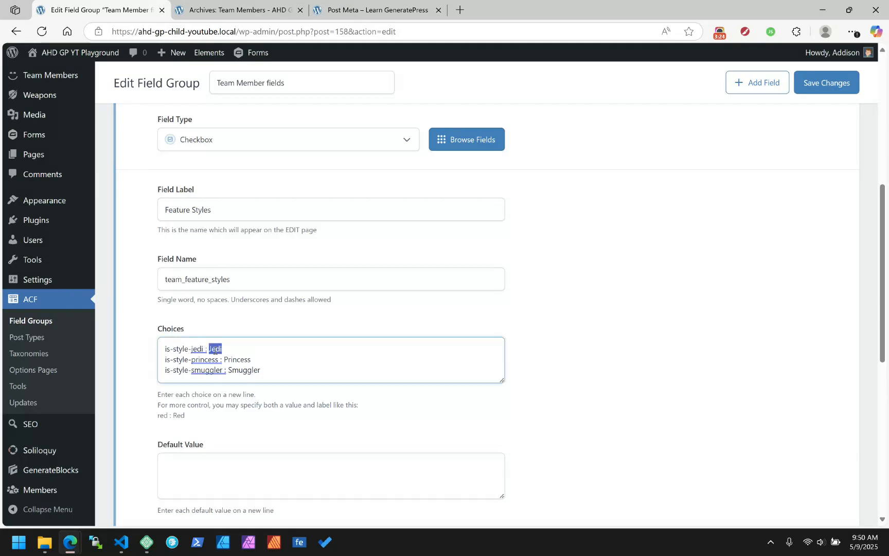
pyautogui.doubleClick(180, 350)
pyautogui.click(173, 350)
pyautogui.click(162, 351)
pyautogui.moveTo(163, 350); pyautogui.dragTo(202, 349)
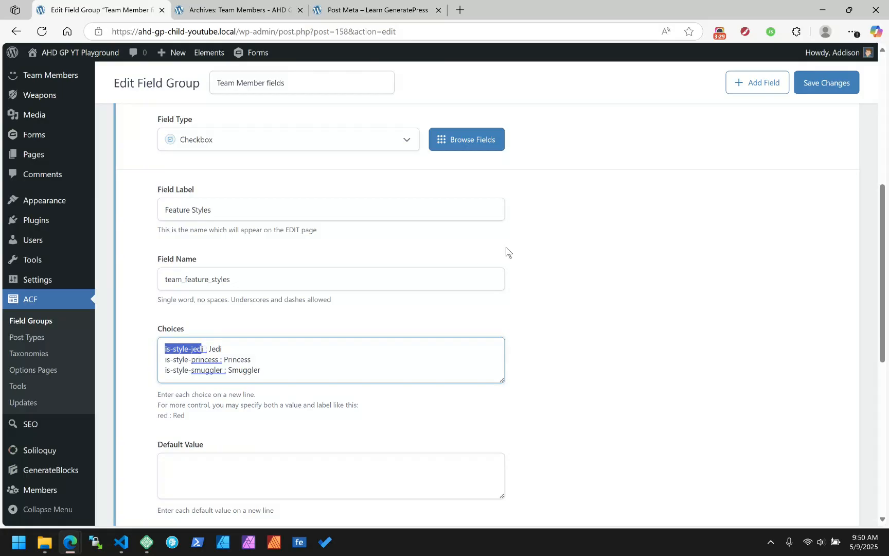
pyautogui.click(623, 324)
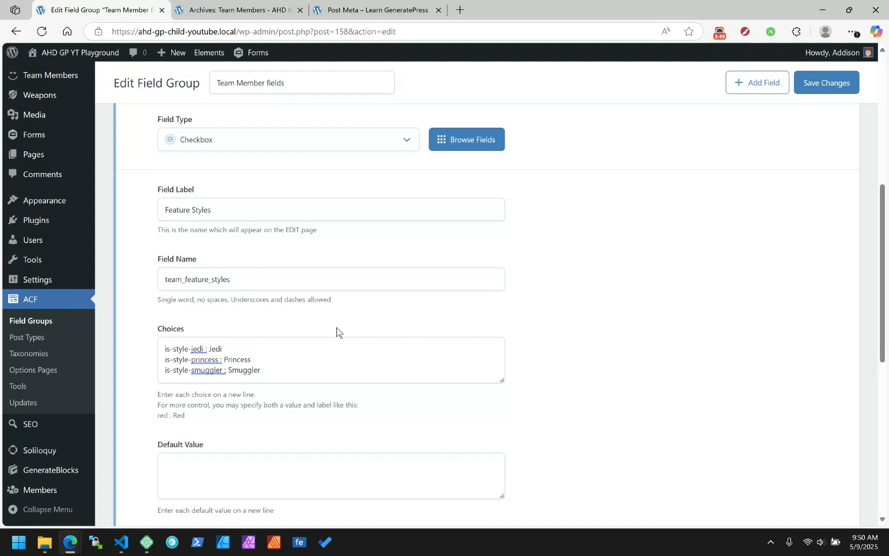
pyautogui.moveTo(164, 350); pyautogui.dragTo(205, 350)
pyautogui.doubleClick(215, 349)
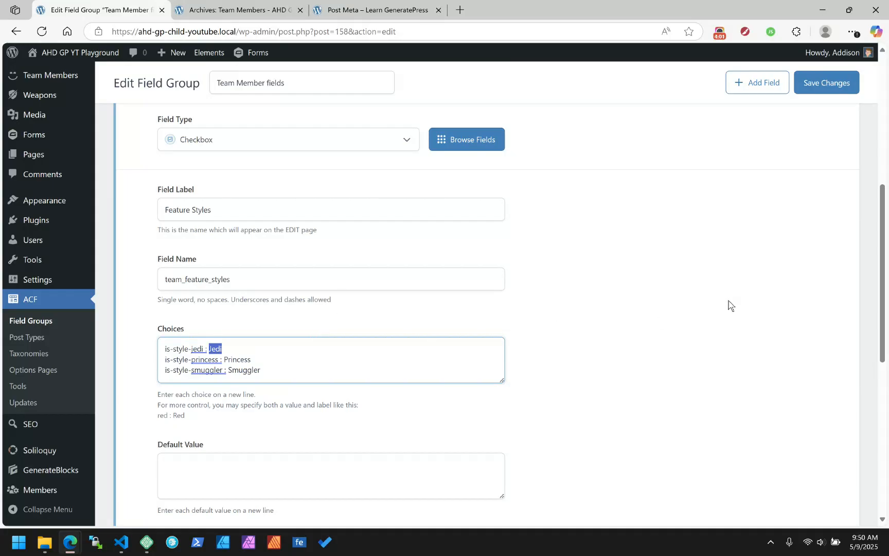
# Set the Feature Styles field's return value to Both (Array)
pyautogui.scroll(-2, 712, 300)
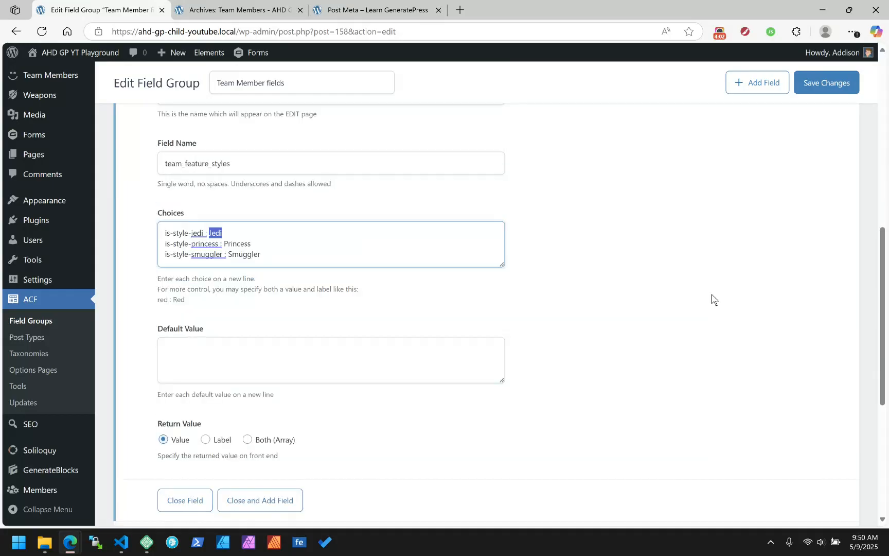
pyautogui.click(249, 442)
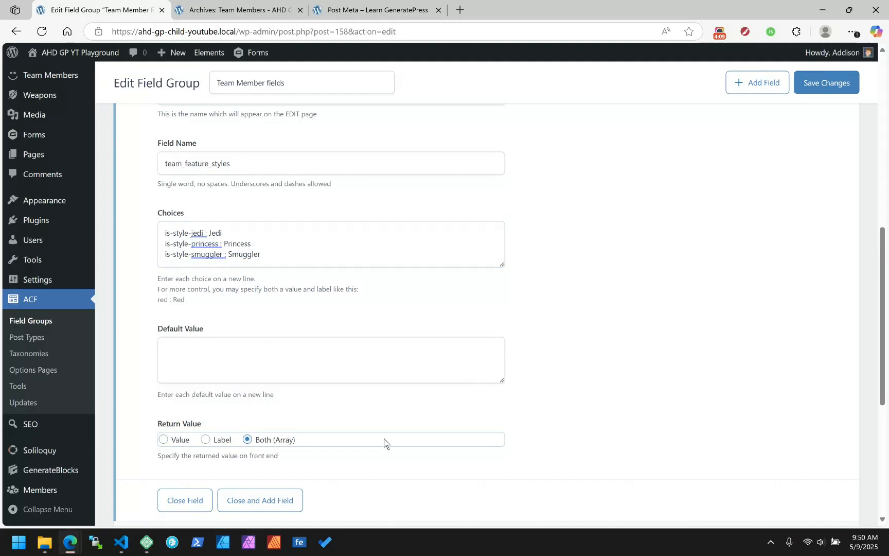
# Review the validation options of the Feature Styles field and return to its general settings
pyautogui.scroll(2, 384, 442)
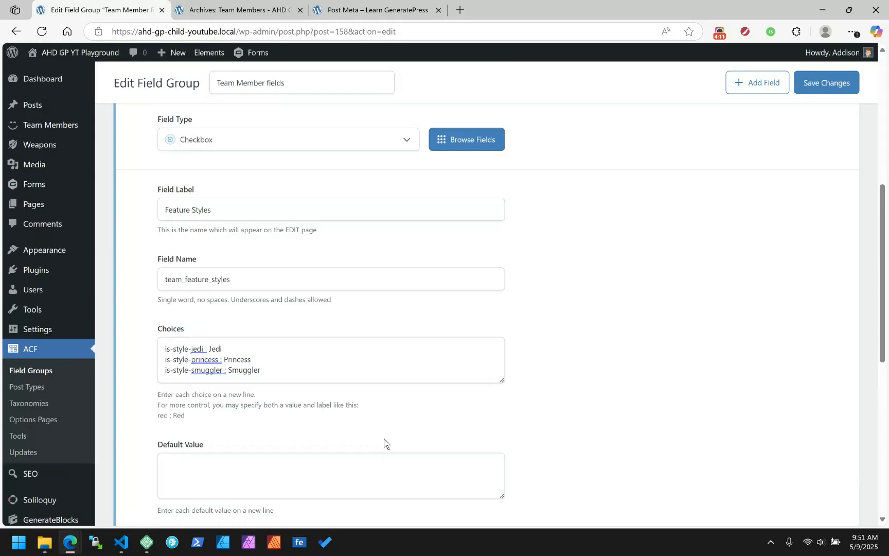
pyautogui.scroll(4, 384, 443)
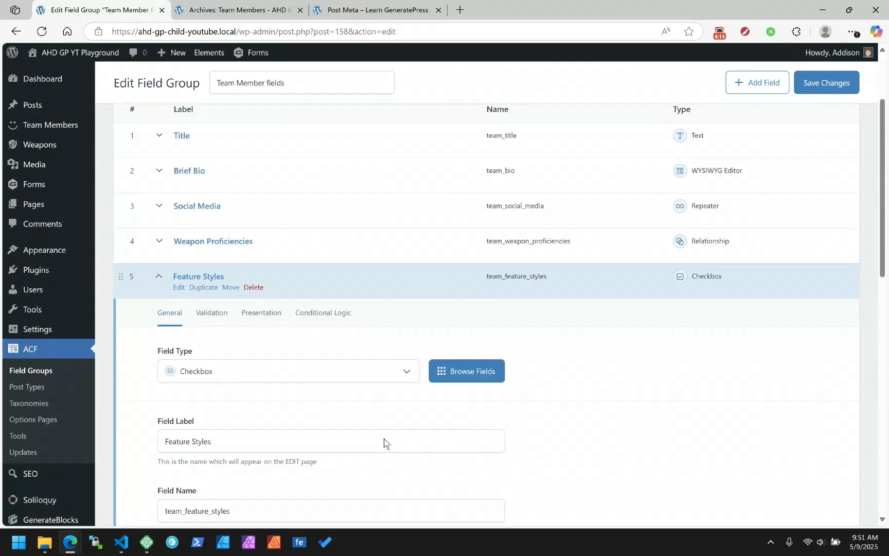
pyautogui.click(220, 313)
pyautogui.scroll(-1, 242, 322)
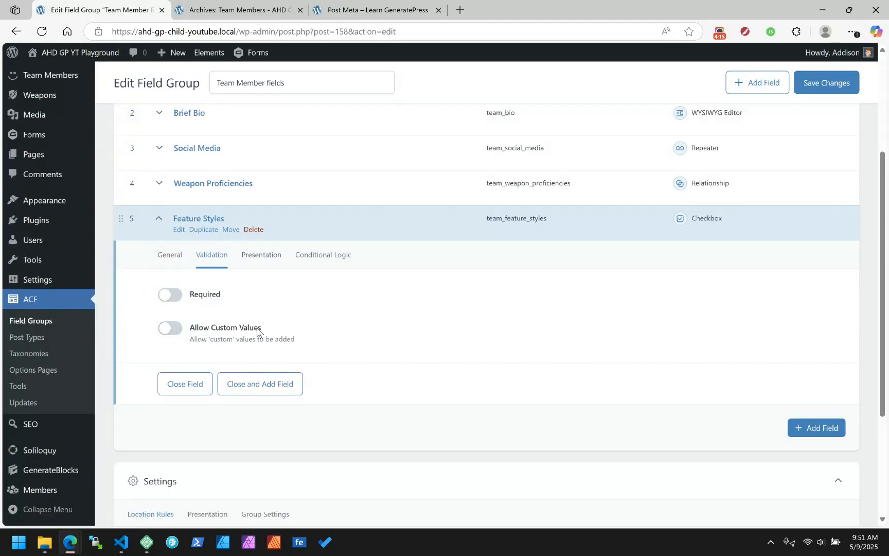
pyautogui.click(161, 265)
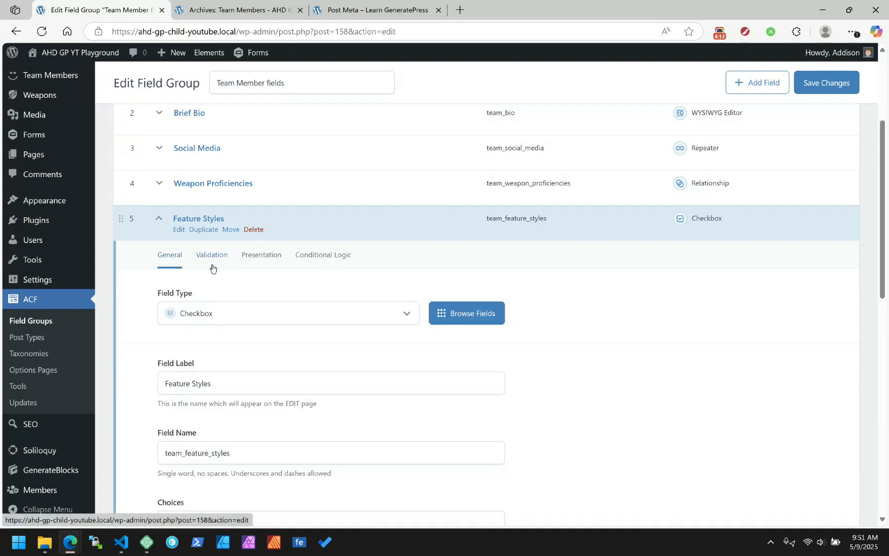
# Check the Feature Styles field's general settings and save the changes to the field group
pyautogui.scroll(-3, 395, 271)
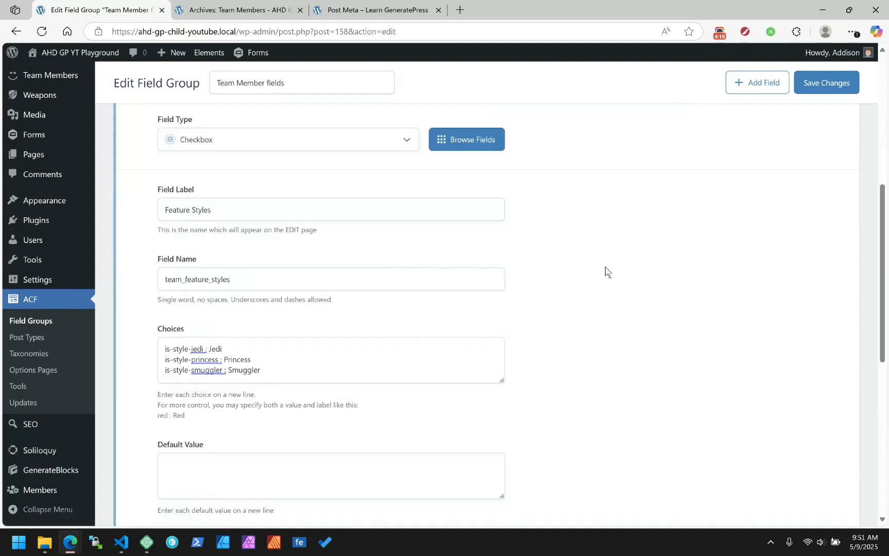
pyautogui.scroll(1, 605, 266)
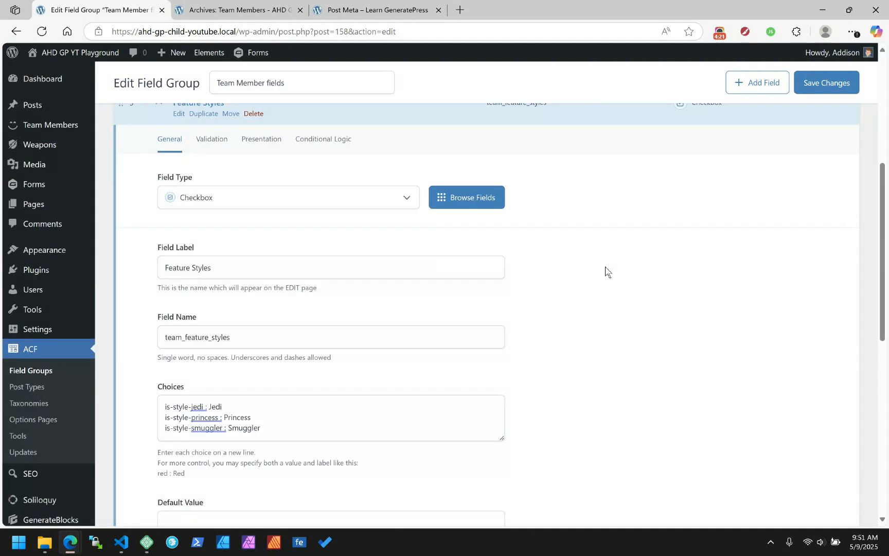
pyautogui.click(834, 79)
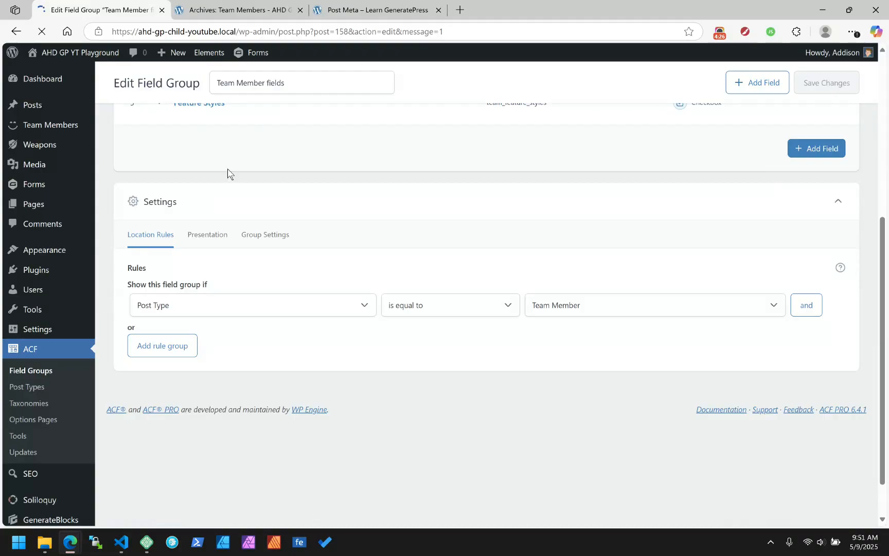
# Assign the Smuggler feature style to the Han Solo team member and update the post
pyautogui.moveTo(41, 129)
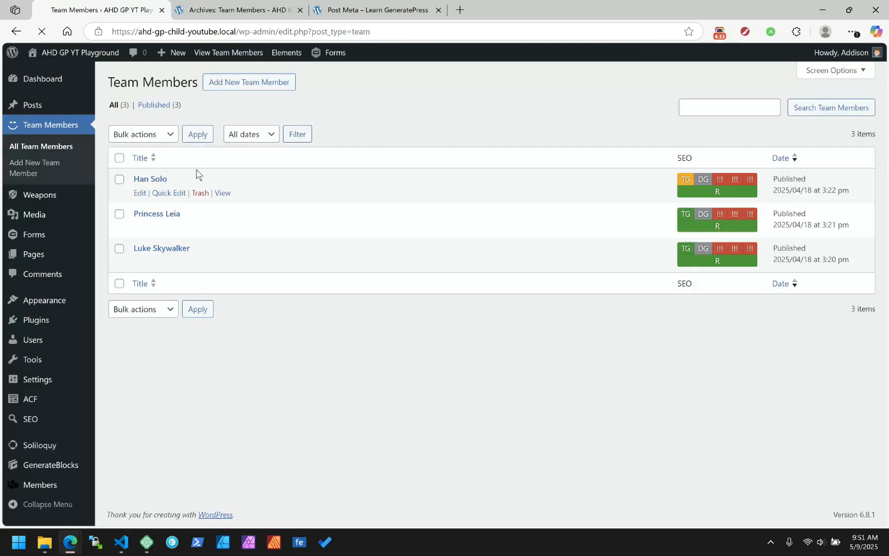
pyautogui.click(147, 180)
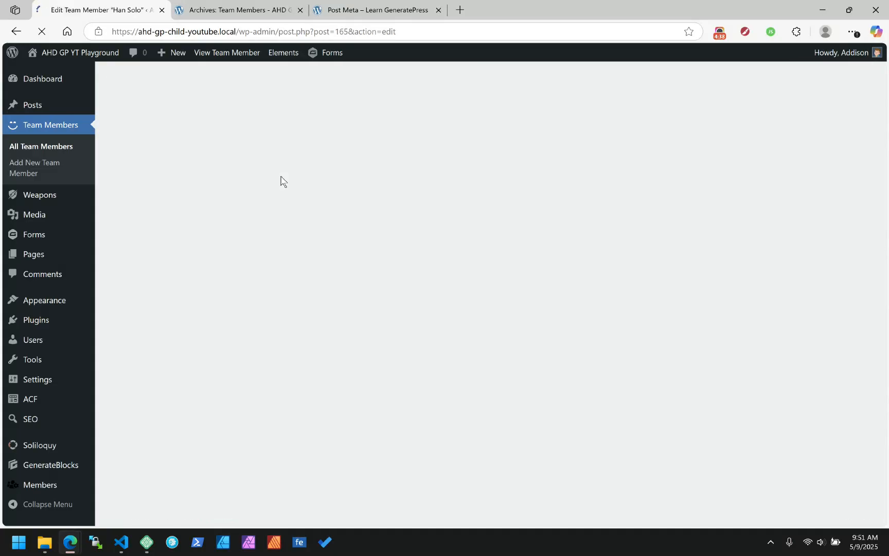
pyautogui.scroll(-10, 281, 180)
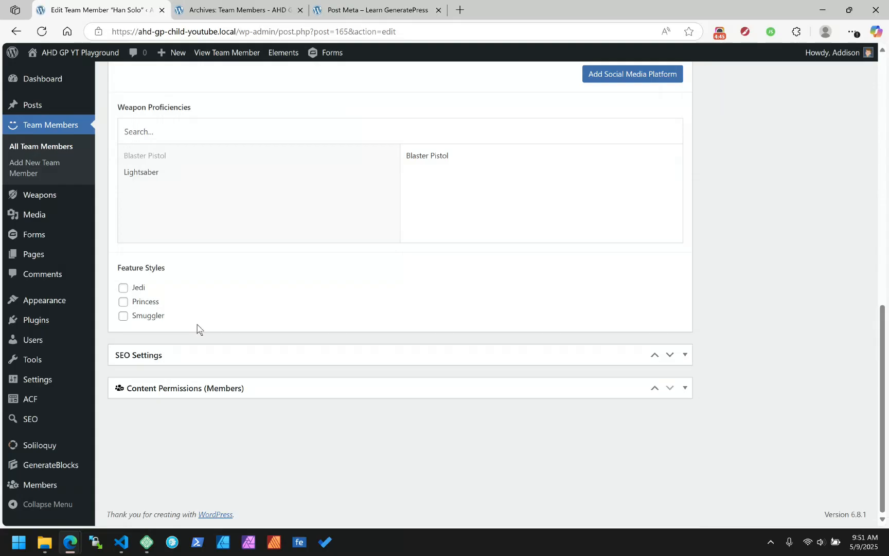
pyautogui.click(129, 316)
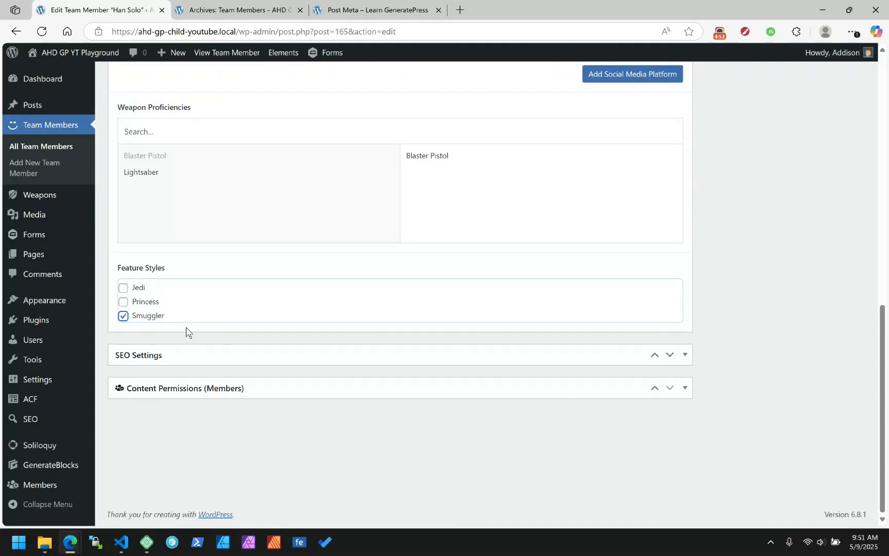
pyautogui.scroll(8, 836, 305)
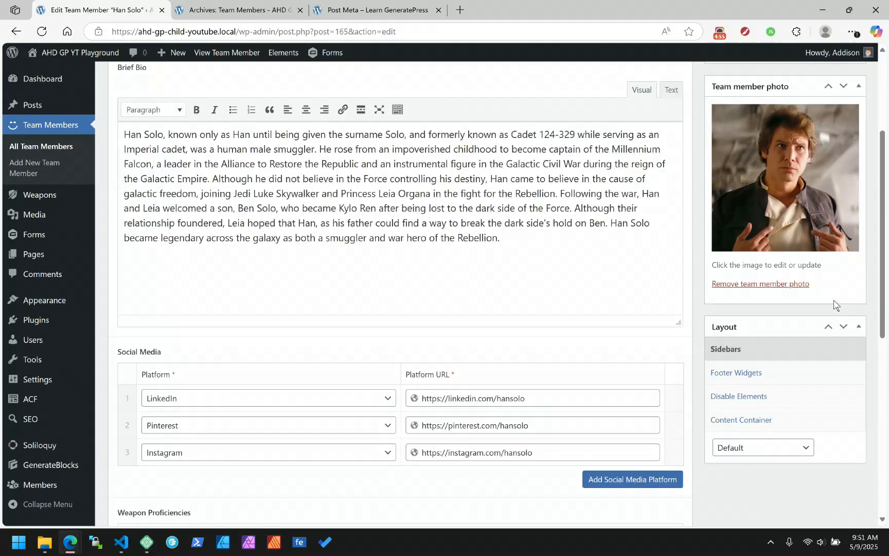
pyautogui.scroll(3, 802, 217)
pyautogui.click(839, 221)
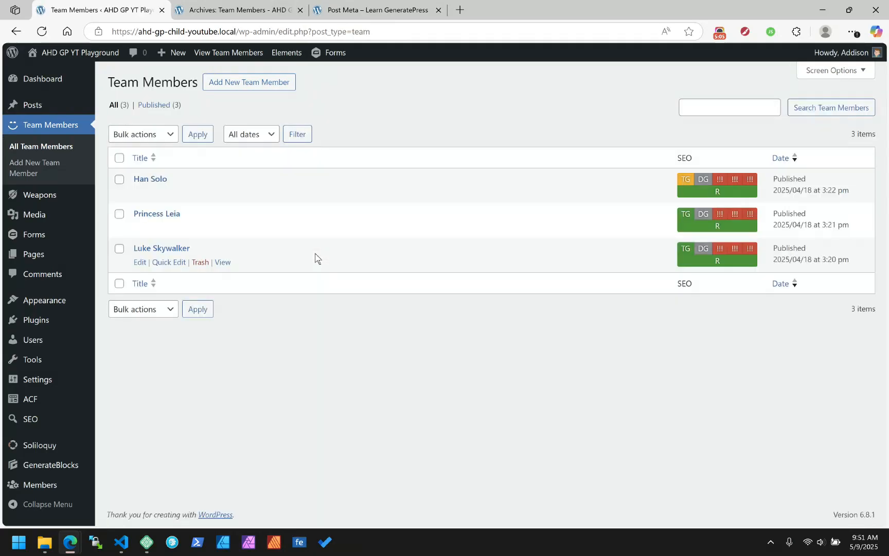
# Assign the Jedi and Princess feature styles to the Princess Leia team member and update the post
pyautogui.click(153, 213)
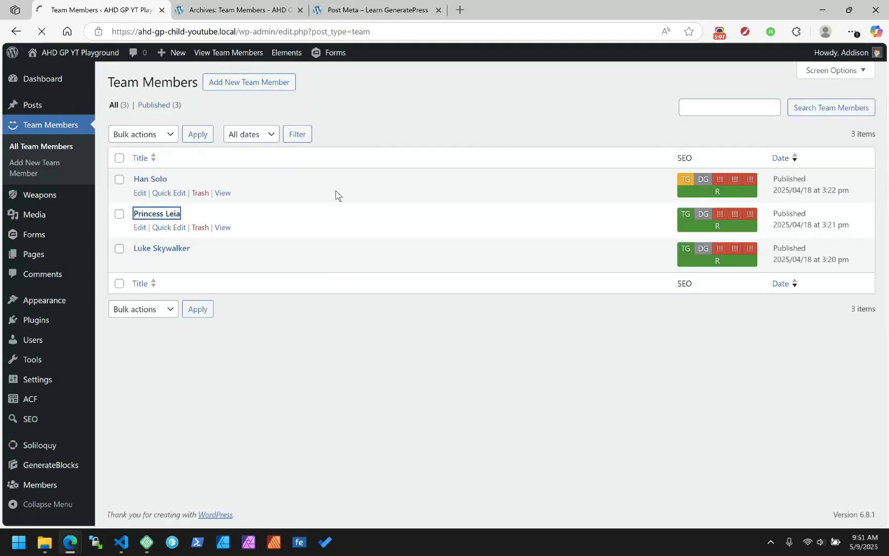
pyautogui.scroll(-10, 356, 221)
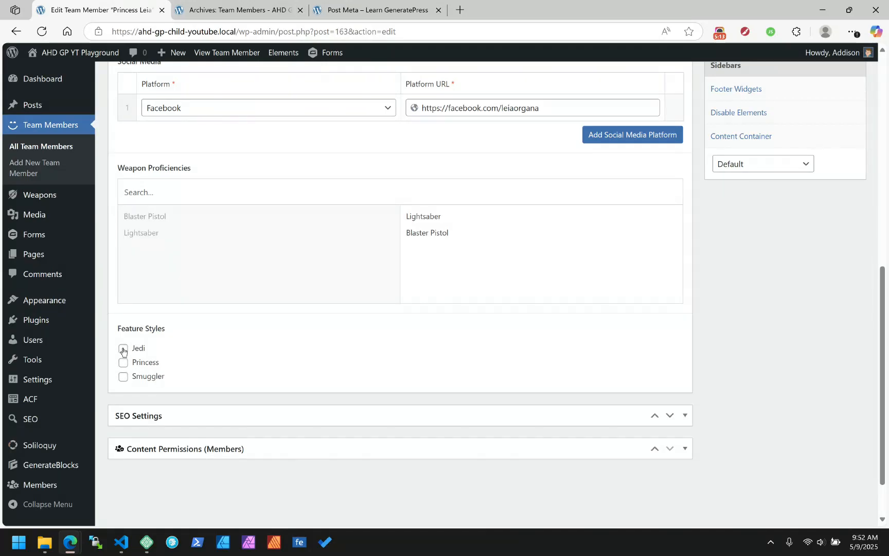
pyautogui.click(123, 350)
pyautogui.click(123, 362)
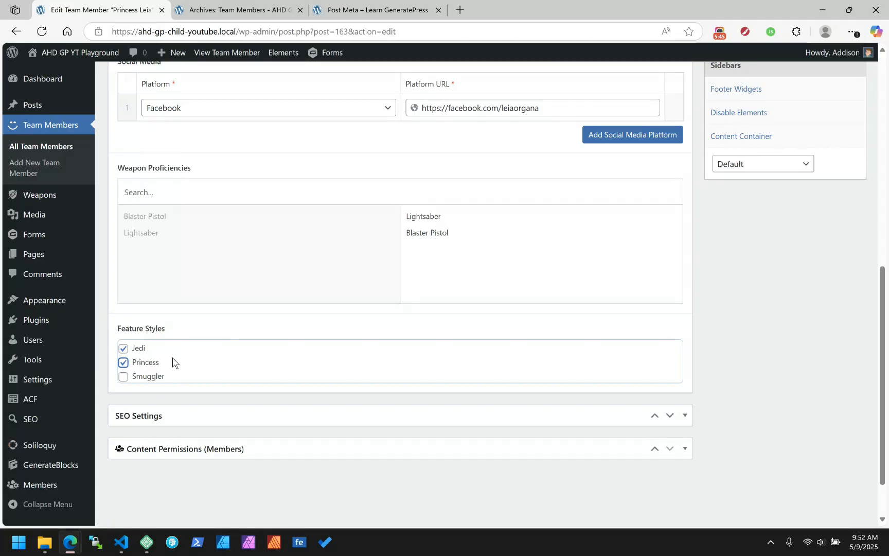
pyautogui.scroll(9, 792, 311)
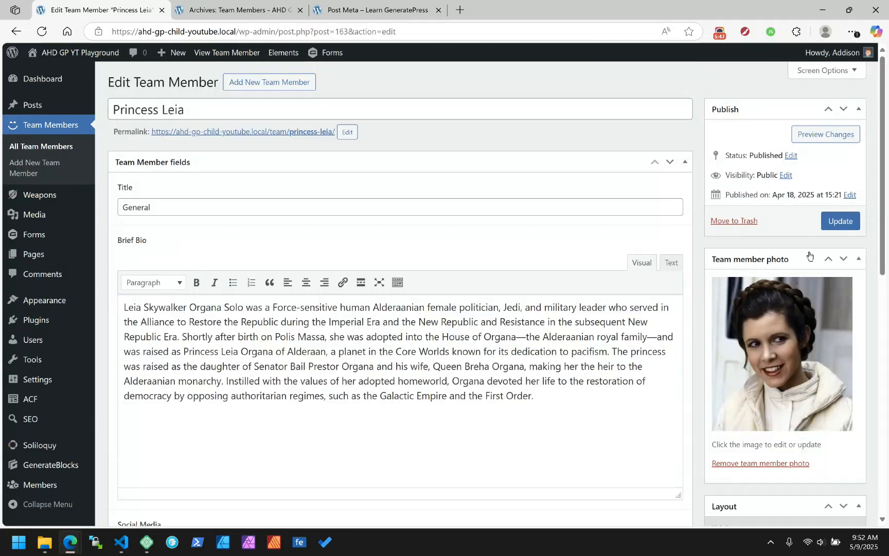
pyautogui.click(835, 222)
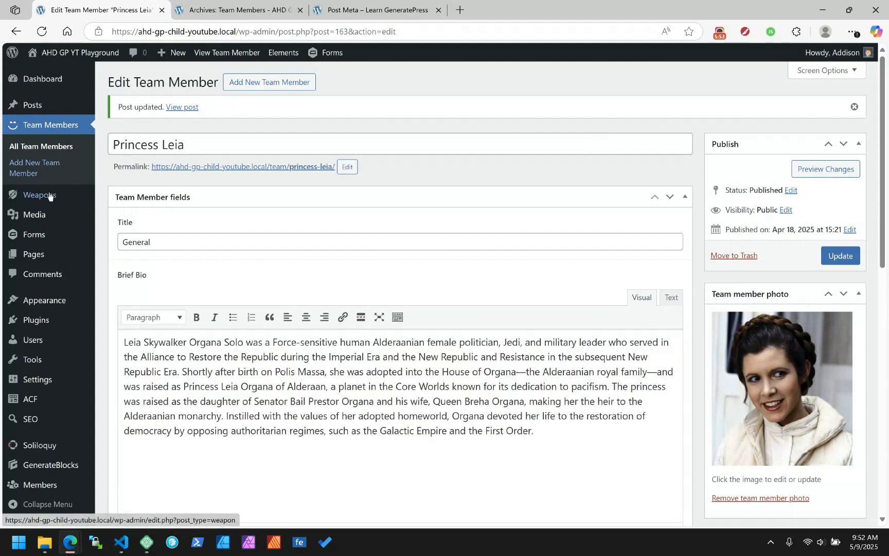
# Assign the Jedi feature style to the Luke Skywalker team member and update the post
pyautogui.click(53, 147)
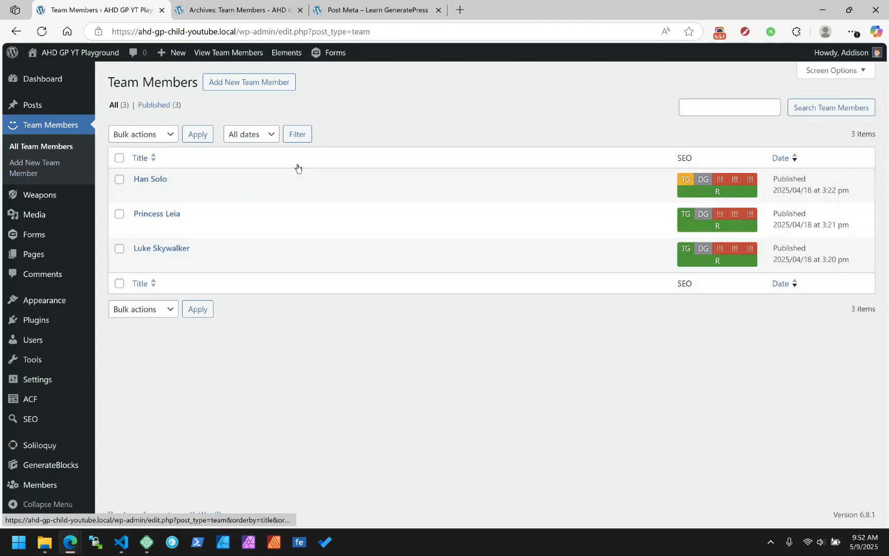
pyautogui.click(177, 248)
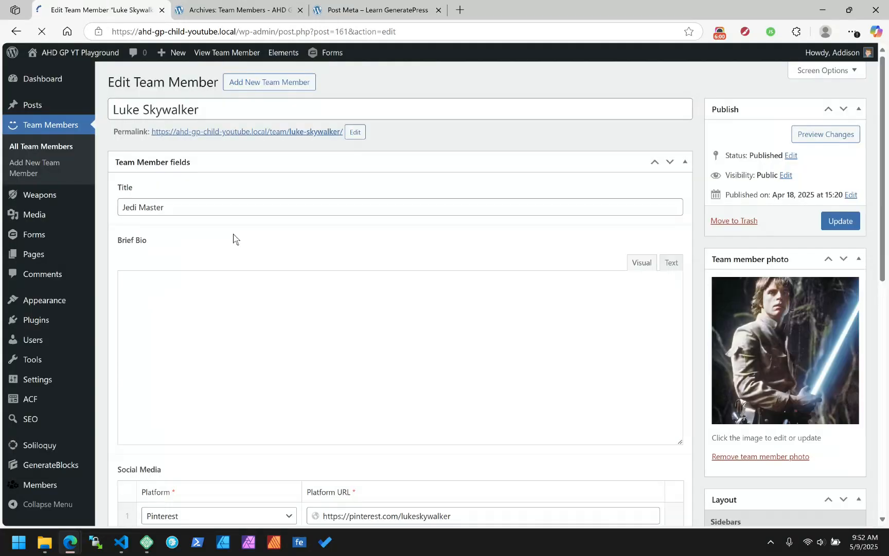
pyautogui.scroll(-10, 234, 208)
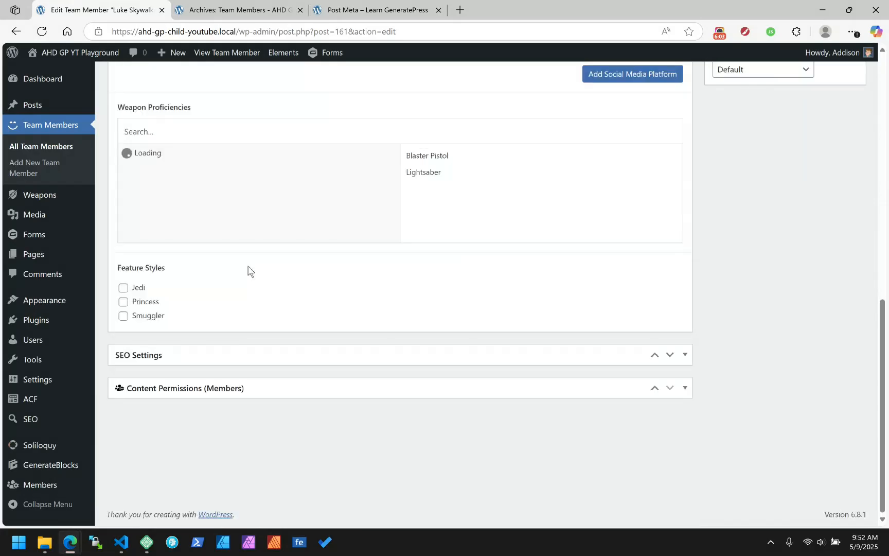
pyautogui.click(139, 289)
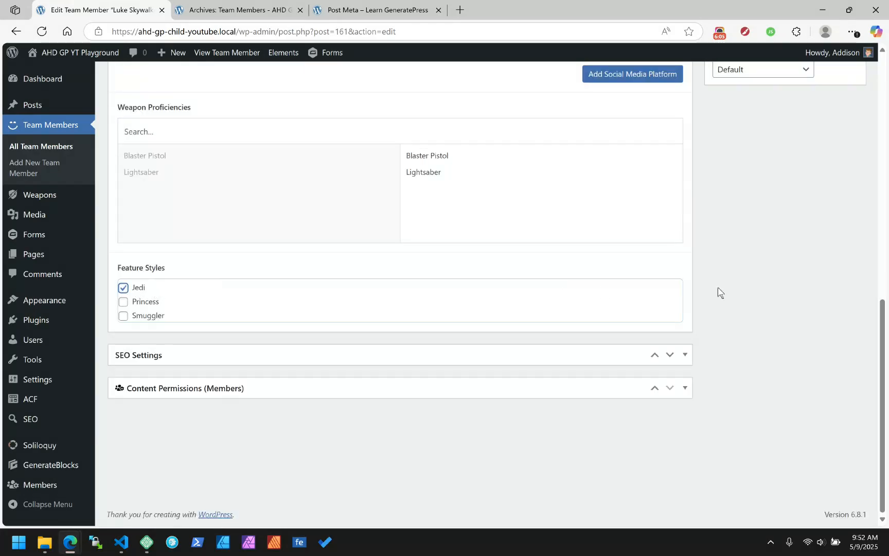
pyautogui.scroll(10, 718, 287)
pyautogui.scroll(2, 775, 273)
pyautogui.click(847, 222)
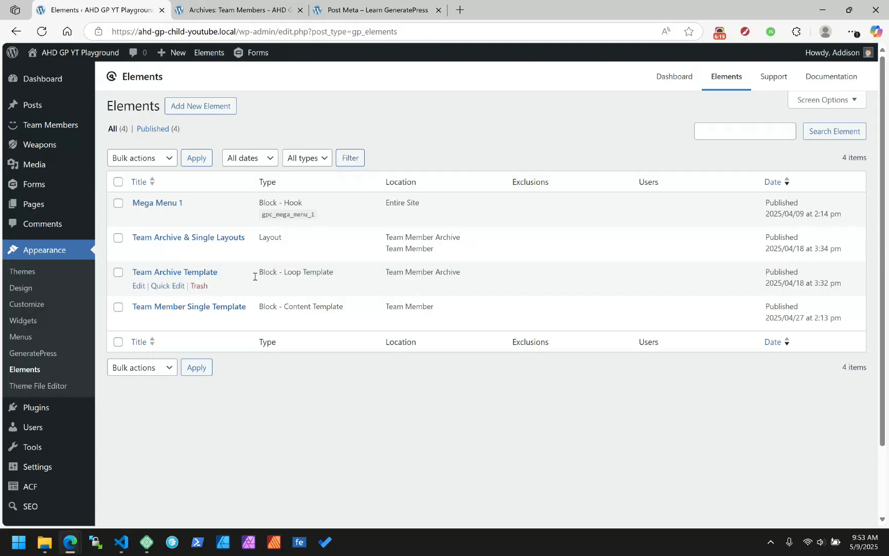
# Open the Team Archive Template element for editing, and switch to Visual Studio Code with its file explorer hidden
pyautogui.click(175, 276)
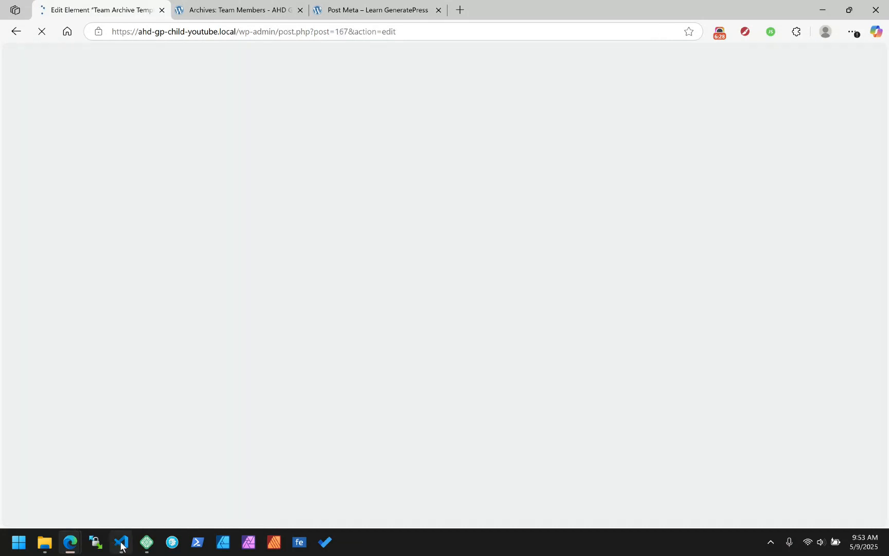
pyautogui.click(121, 542)
pyautogui.click(563, 71)
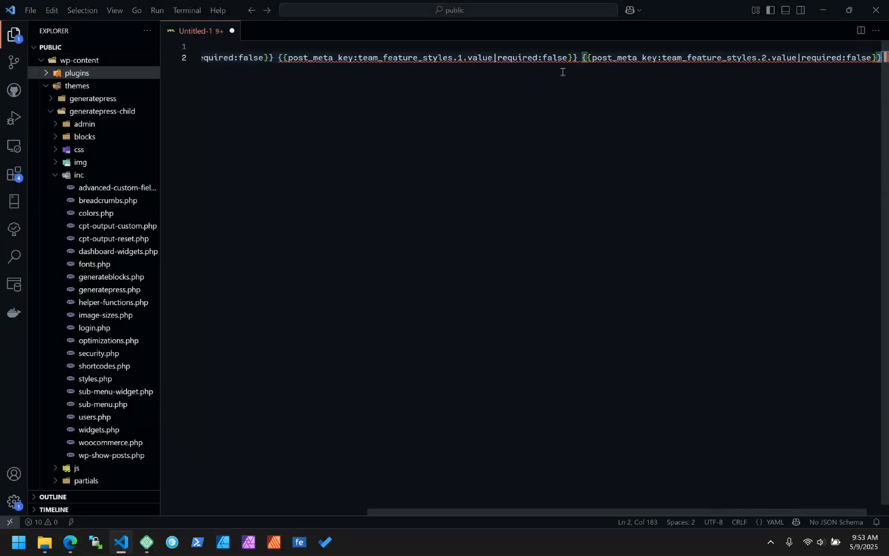
pyautogui.moveTo(257, 57); pyautogui.dragTo(68, 53)
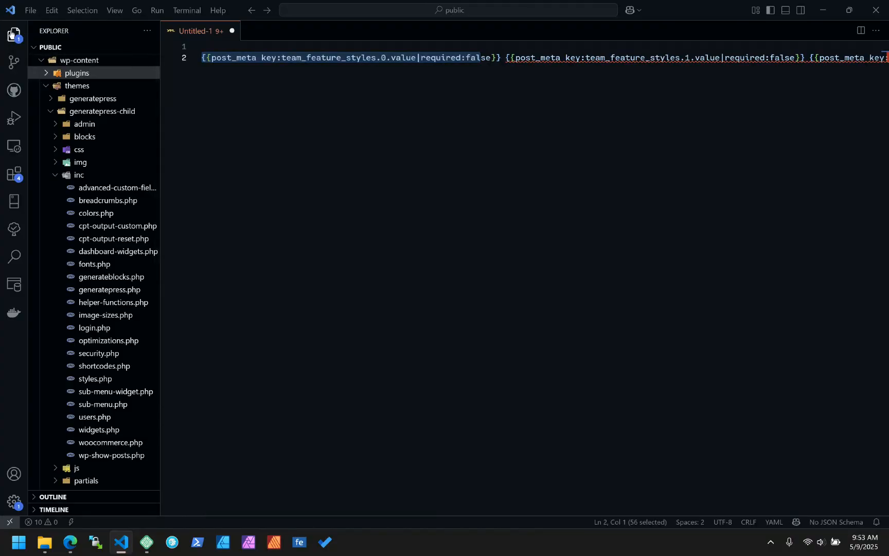
pyautogui.hotkey('ctrl', 'b')
pyautogui.click(381, 80)
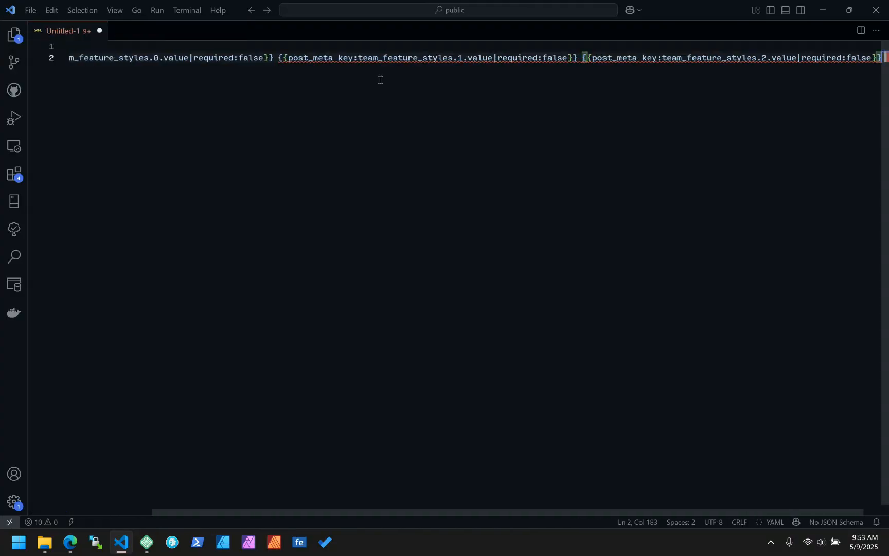
# Enable word wrap and split the three post_meta tags onto separate lines with a blank line between them
pyautogui.click(273, 57)
pyautogui.press('Right')
pyautogui.hotkey('alt', 'z')
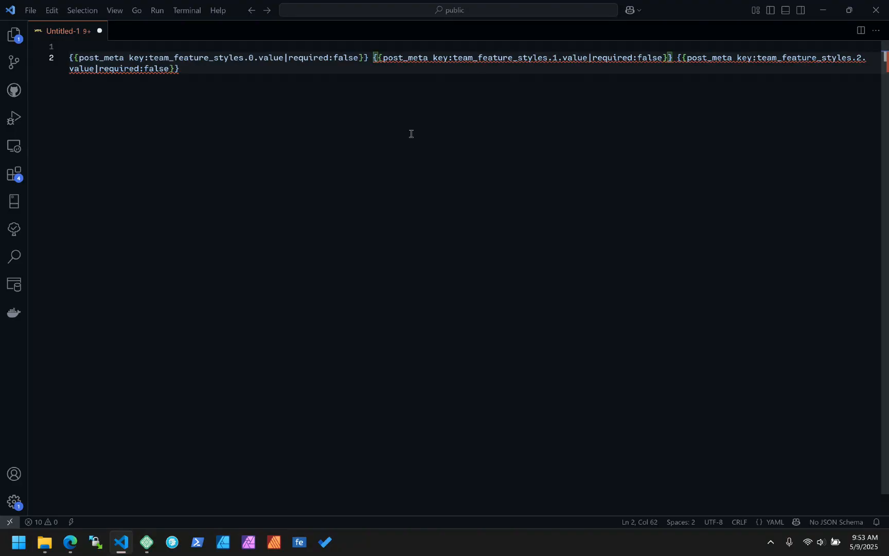
pyautogui.press('Return')
pyautogui.press('Return')
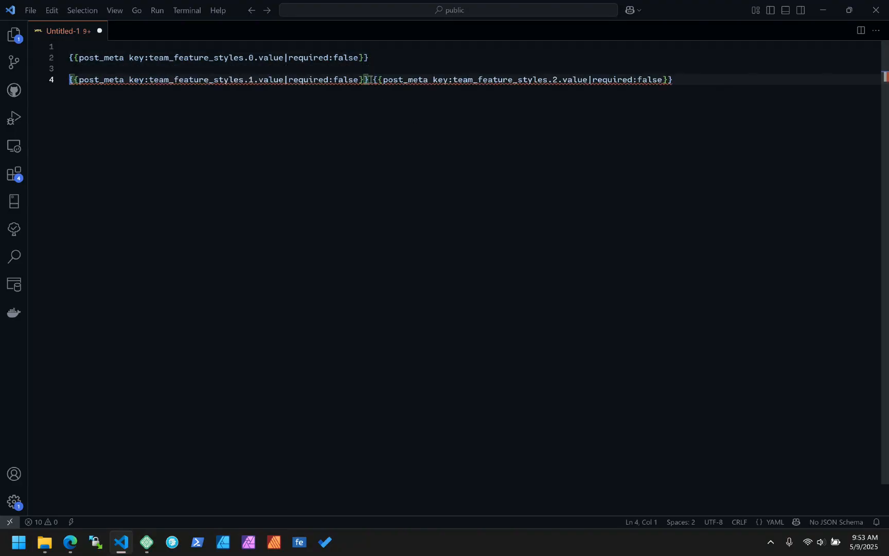
pyautogui.click(371, 80)
pyautogui.press('Return')
pyautogui.press('Return')
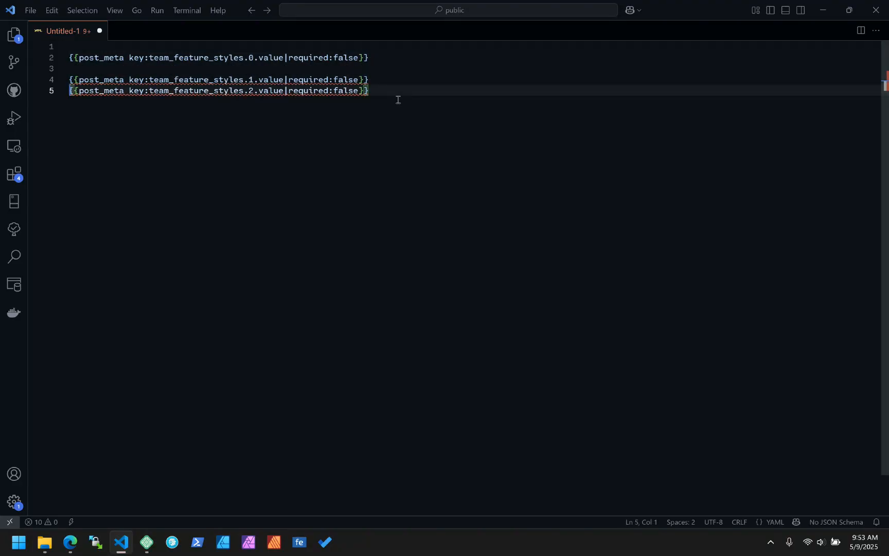
# Below the three tags, add the line {{post_meta key:team_feature_styles}}, separated by a blank line
pyautogui.click(421, 104)
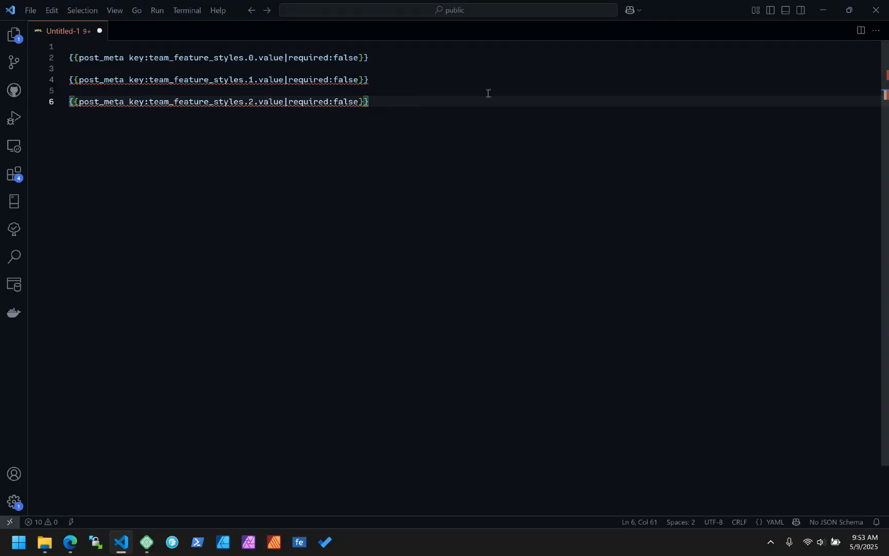
pyautogui.press('Return')
pyautogui.press('Return')
pyautogui.write('{{')
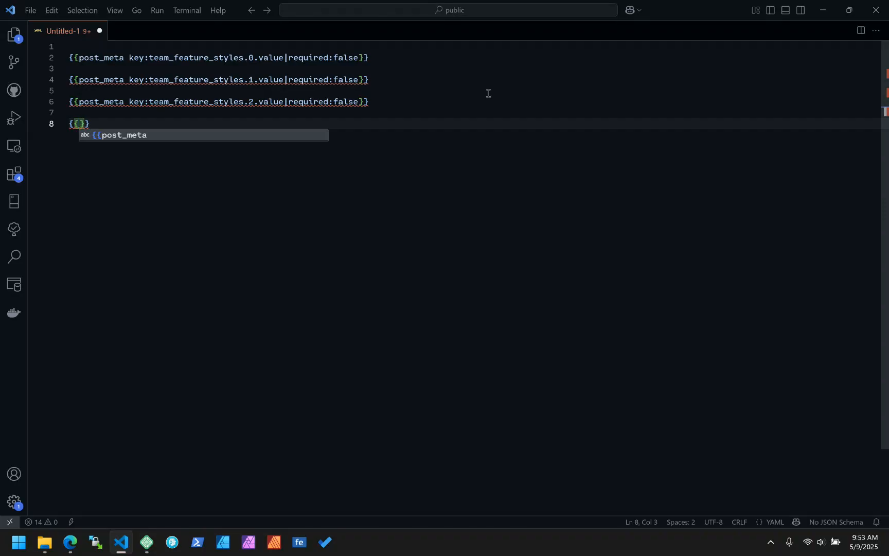
pyautogui.write('post_meta')
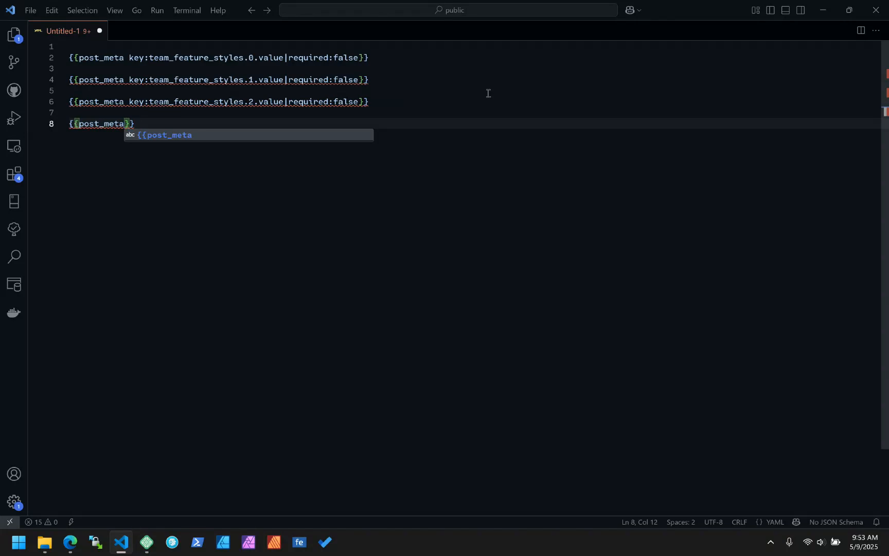
pyautogui.write('key')
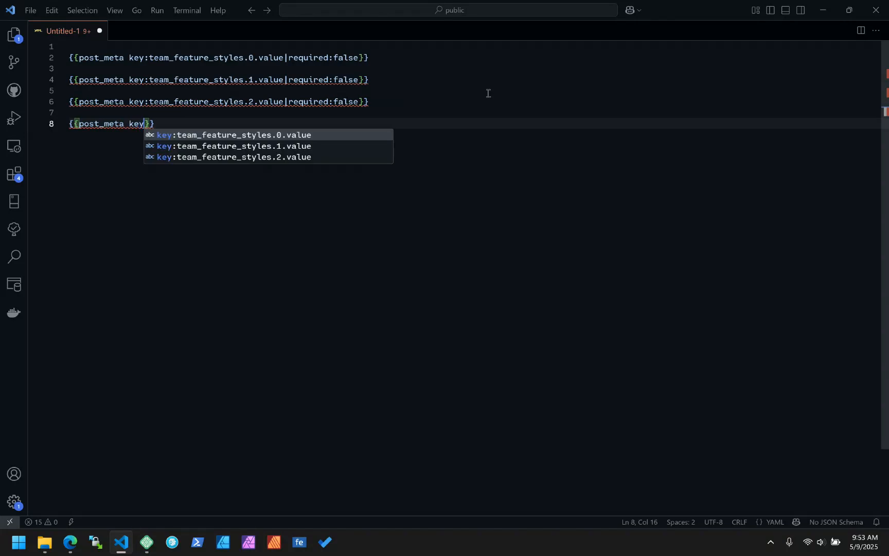
pyautogui.write(':')
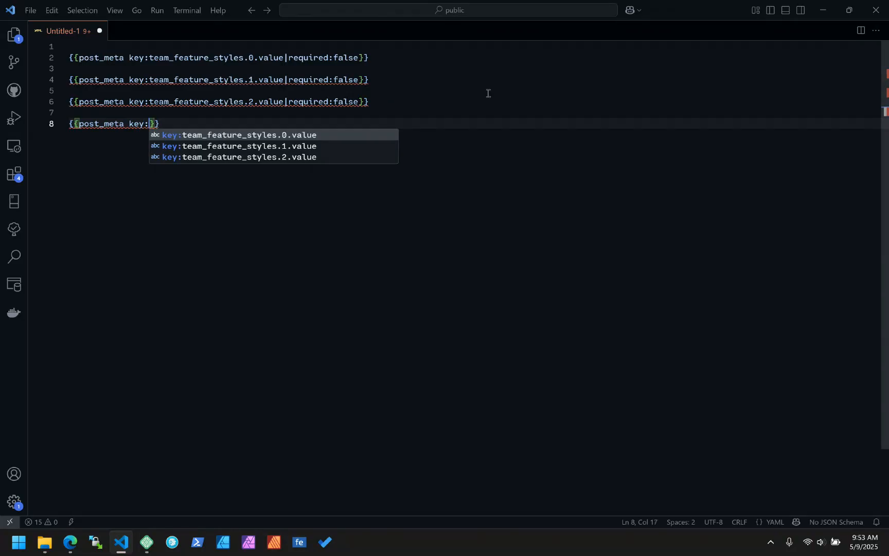
pyautogui.write('team_f')
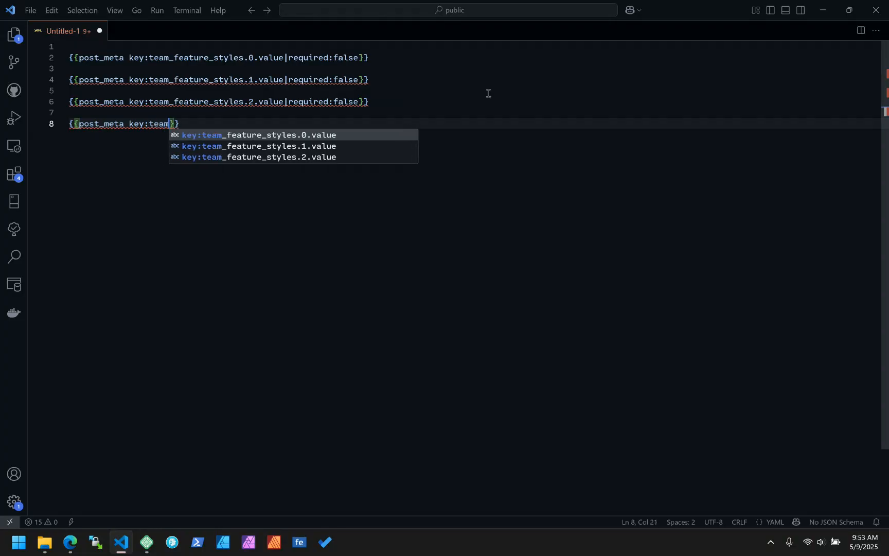
pyautogui.write('eature_styles')
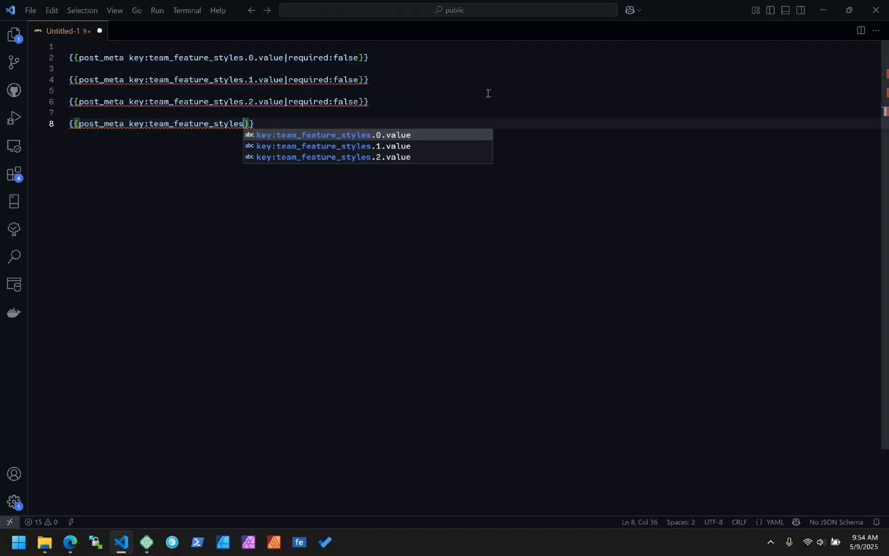
pyautogui.rightClick(488, 92)
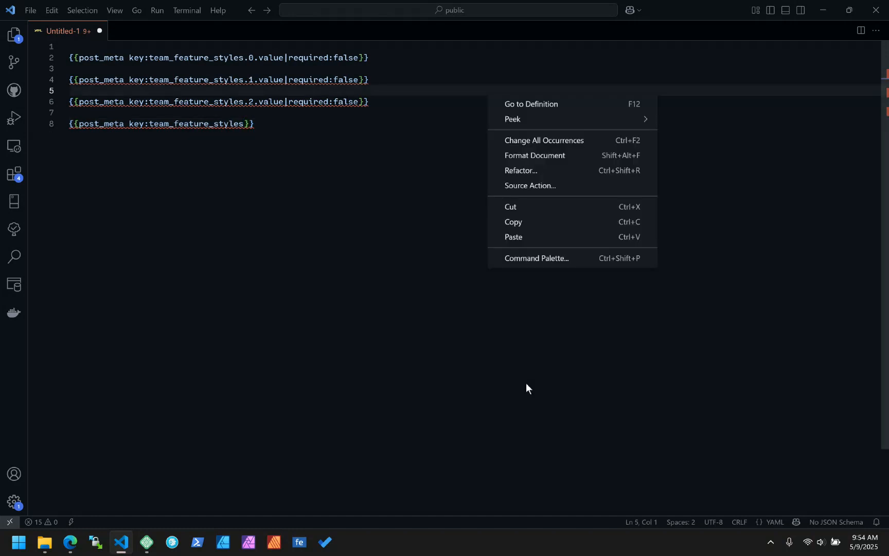
pyautogui.press('Escape')
# Add a sample array [ 'key' => 'value' ] below the team_feature_styles tag, separated by a blank line
pyautogui.click(458, 219)
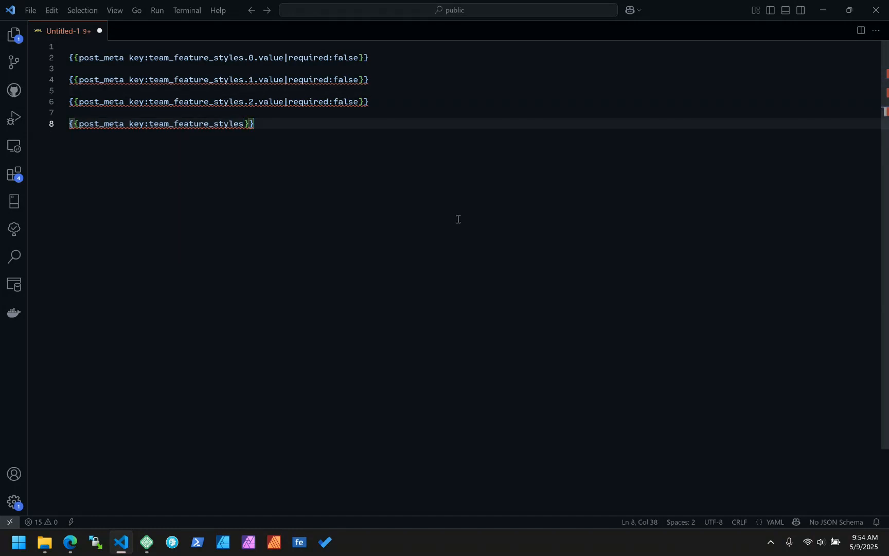
pyautogui.press('Return')
pyautogui.press('Return')
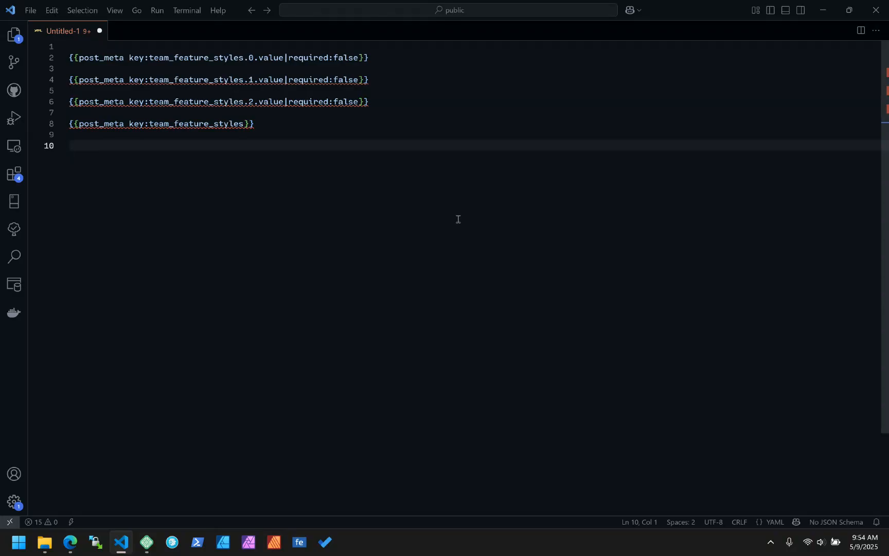
pyautogui.write("[ 'key' => 'value")
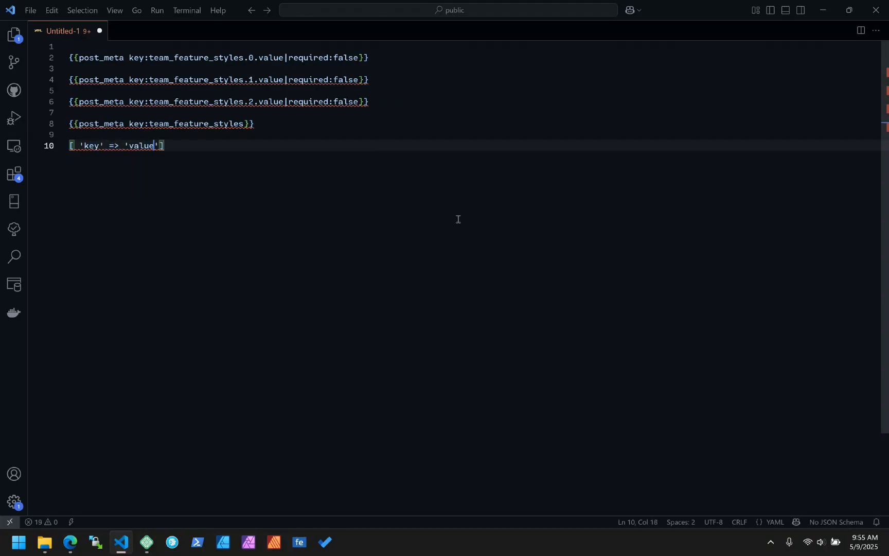
pyautogui.write("'")
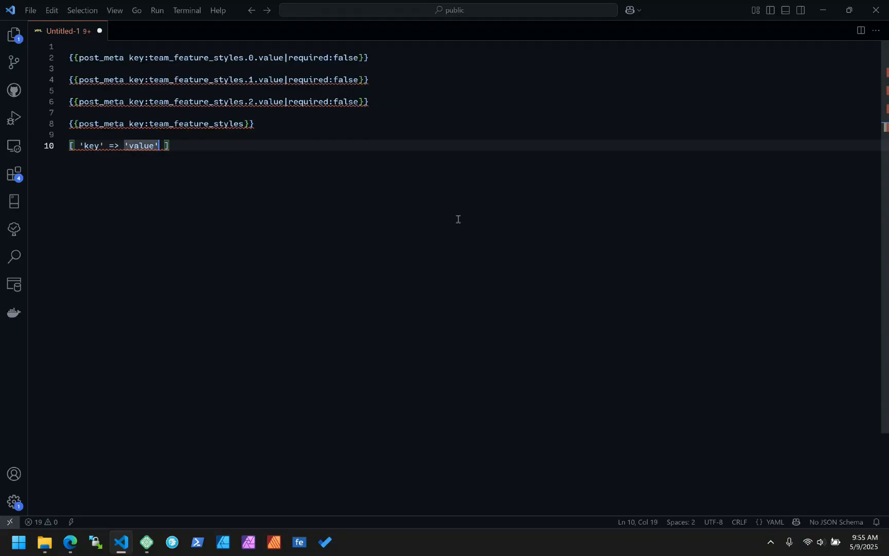
# Change the sample array entry to 'value' => 'label'
pyautogui.press('Left')
pyautogui.press('Left')
pyautogui.press('Left')
pyautogui.press('Left')
pyautogui.press('Left')
pyautogui.press('Left')
pyautogui.press('Left')
pyautogui.press('Left')
pyautogui.hotkey('ctrl', 'shift', 'Left')
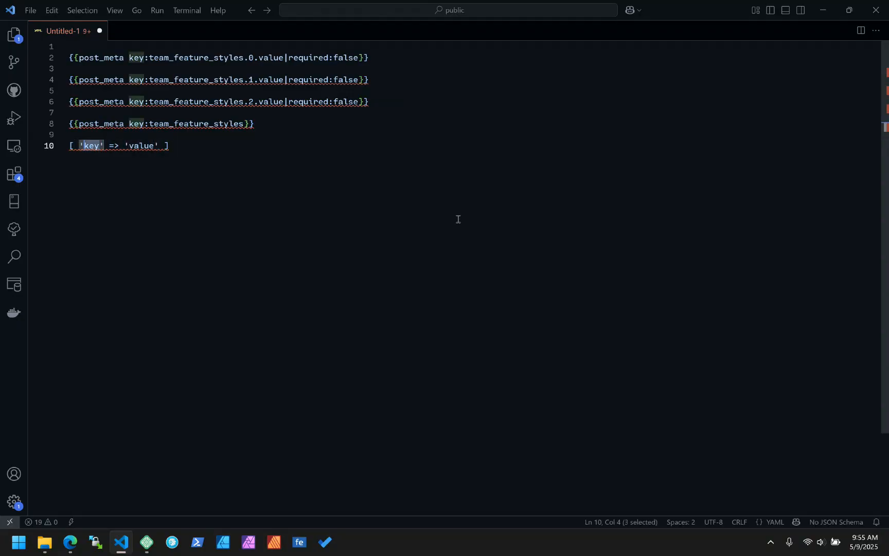
pyautogui.write('value')
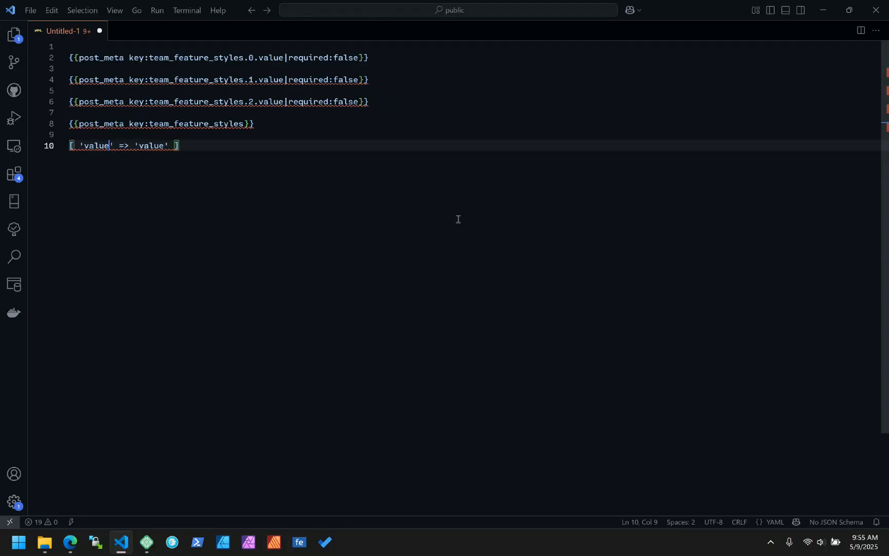
pyautogui.press('Right')
pyautogui.press('Right')
pyautogui.press('Right')
pyautogui.press('Right')
pyautogui.press('Right')
pyautogui.press('Right')
pyautogui.press('Right')
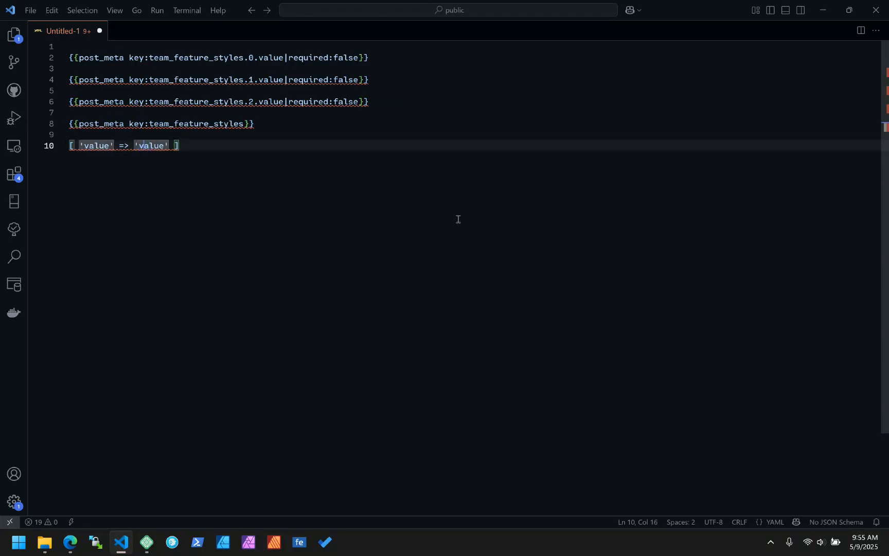
pyautogui.hotkey('ctrl', 'd')
pyautogui.write('label')
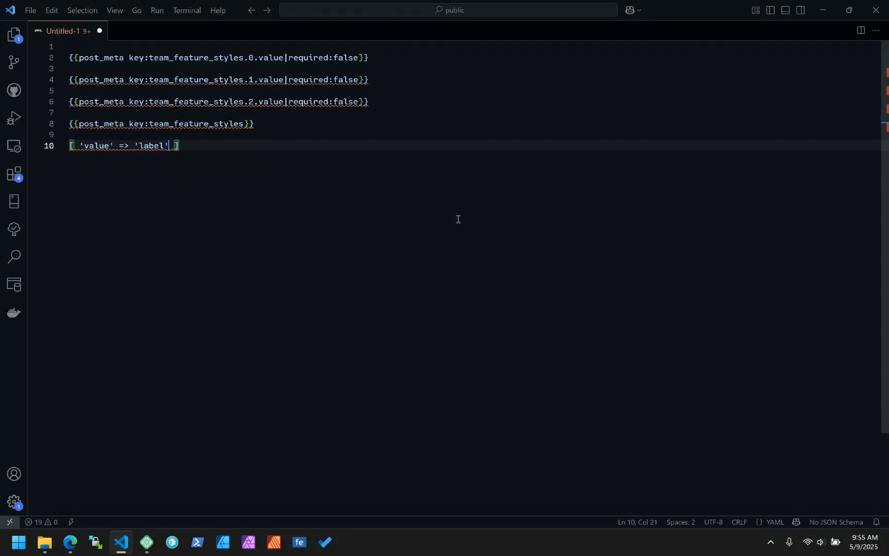
# Add a comma after the sample array entry and replace its key 'value' with the prefix is-style-
pyautogui.hotkey('shift', 'alt', 'Right')
pyautogui.press('Right')
pyautogui.write(',')
pyautogui.press('Left')
pyautogui.press('Left')
pyautogui.press('Left')
pyautogui.press('Left')
pyautogui.press('Left')
pyautogui.press('Left')
pyautogui.press('Left')
pyautogui.press('Left')
pyautogui.press('Left')
pyautogui.press('Left')
pyautogui.press('Left')
pyautogui.press('Left')
pyautogui.press('Left')
pyautogui.press('Right')
pyautogui.press('Left')
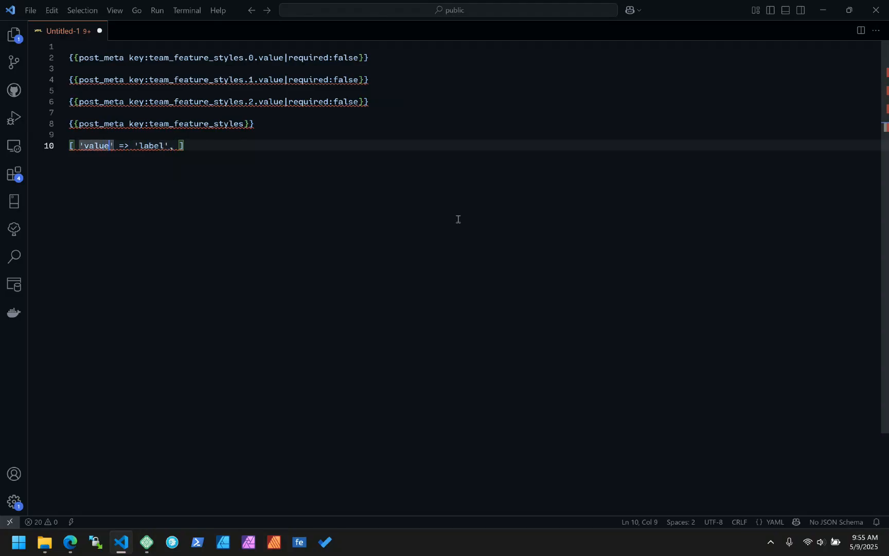
pyautogui.hotkey('ctrl', 'shift', 'Left')
pyautogui.write('is-style-')
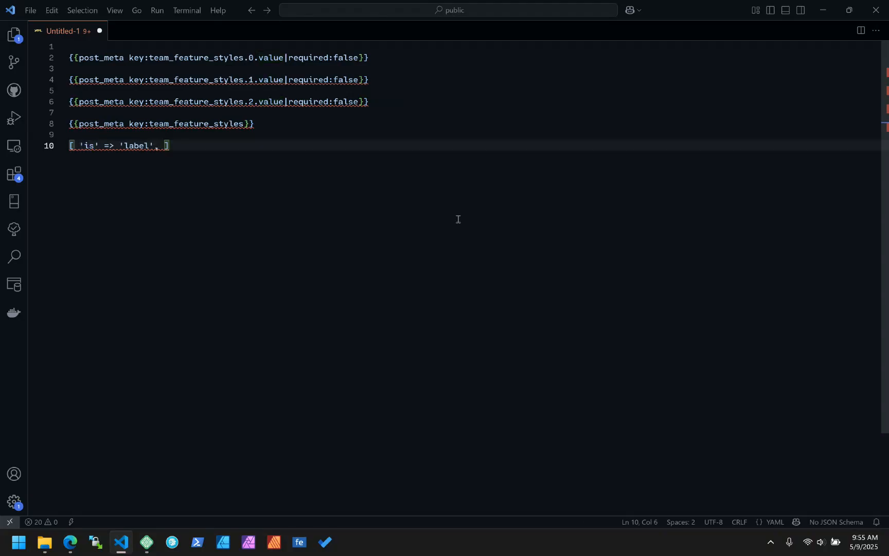
pyautogui.write('princes')
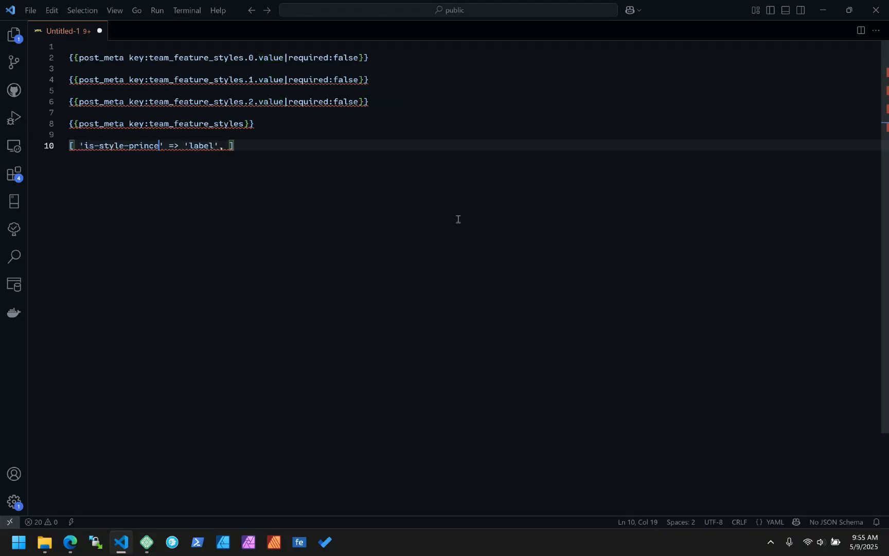
pyautogui.press('BackSpace')
pyautogui.press('BackSpace')
pyautogui.press('BackSpace')
pyautogui.press('BackSpace')
pyautogui.press('BackSpace')
pyautogui.press('BackSpace')
pyautogui.press('BackSpace')
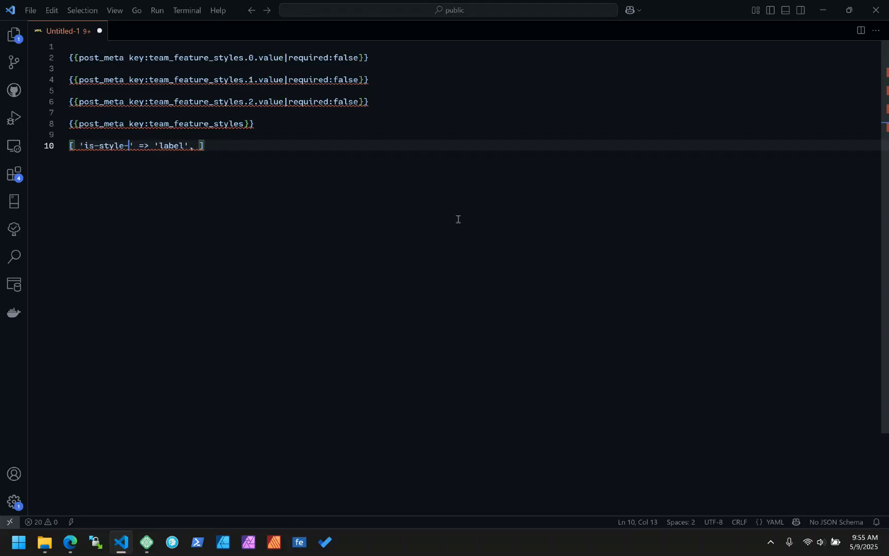
# Complete the sample entry's key as 'is-style-jedi' and change its label to 'Jedi'
pyautogui.write('jedi')
pyautogui.press('Right')
pyautogui.press('Right')
pyautogui.press('Right')
pyautogui.press('Right')
pyautogui.press('Right')
pyautogui.press('Right')
pyautogui.press('Right')
pyautogui.press('Right')
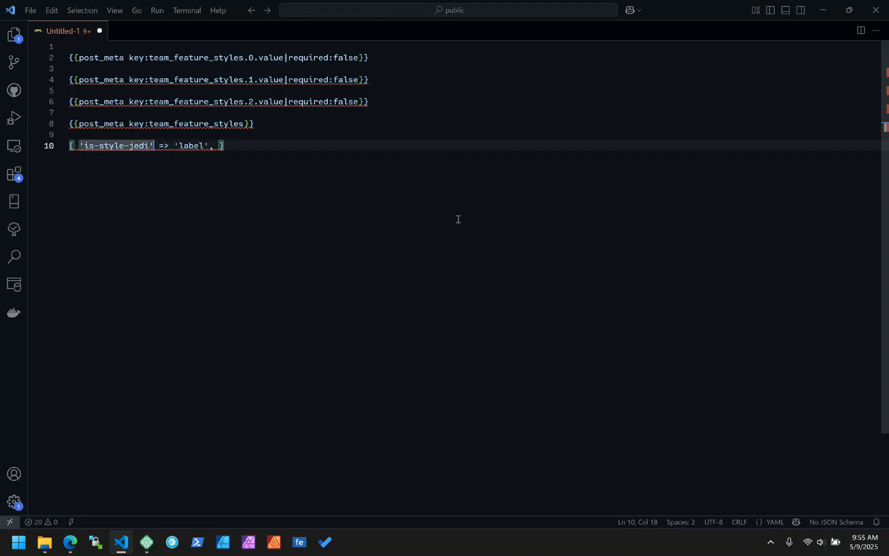
pyautogui.write("Jedi',")
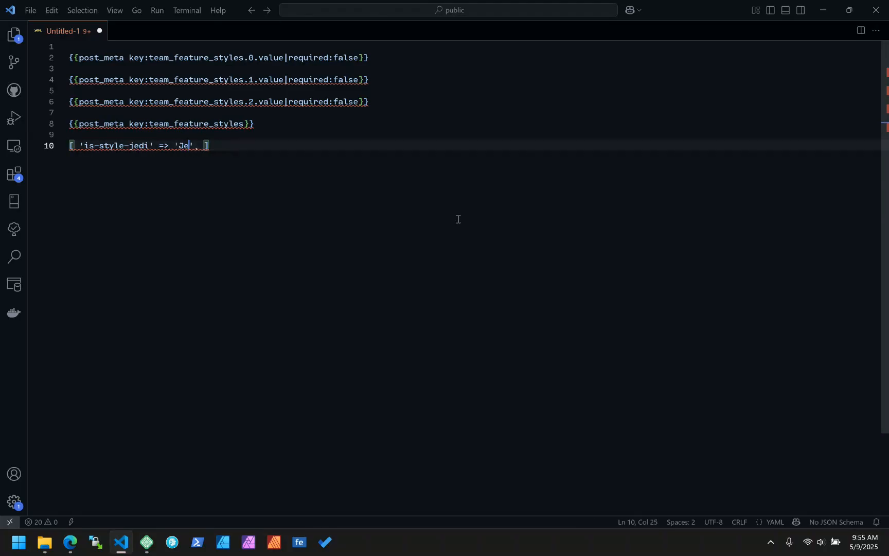
# Add a second entry 'is-style-princess' => 'Princess' to the sample array after the Jedi entry
pyautogui.write(" 'is-st")
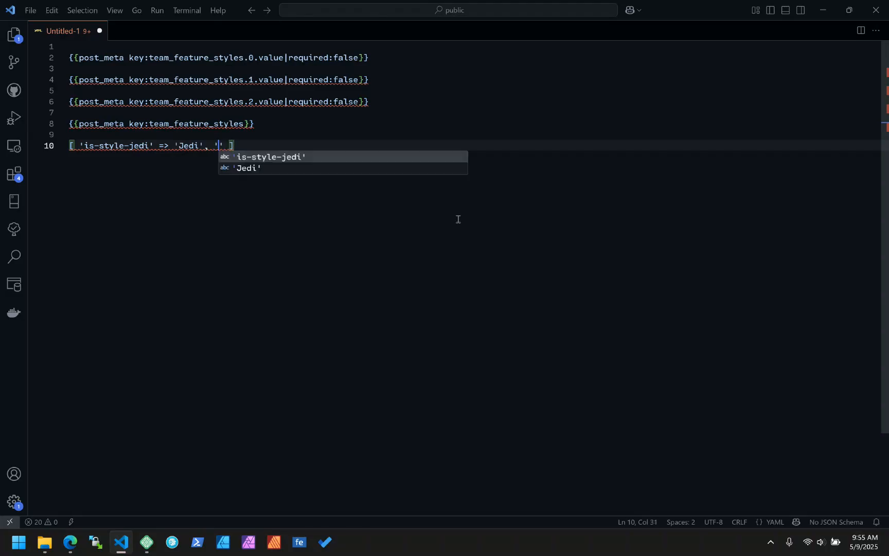
pyautogui.write('yle-princes')
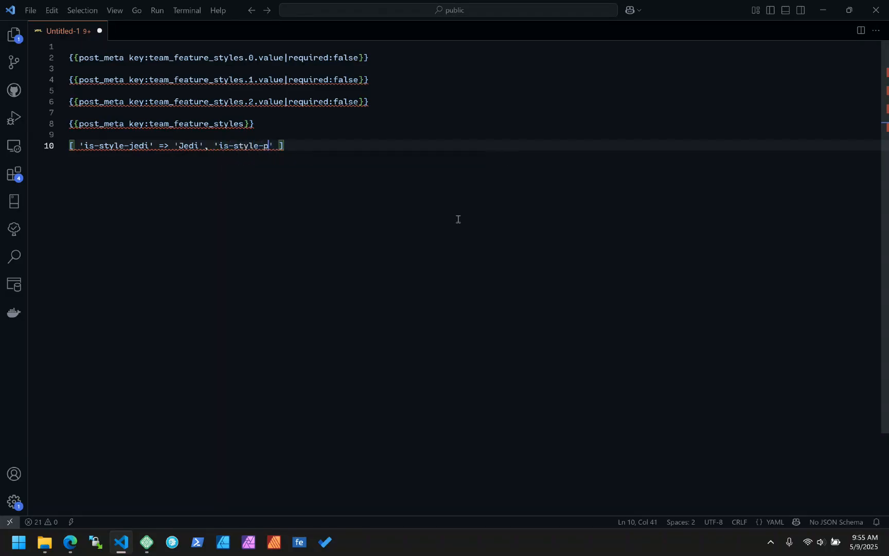
pyautogui.write("s' => 'Prn")
pyautogui.press('BackSpace')
pyautogui.write('incess')
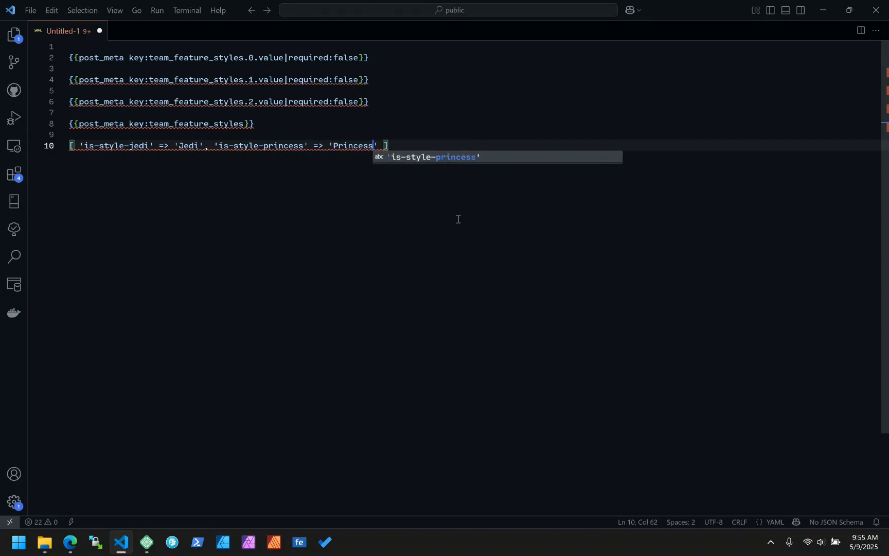
pyautogui.click(464, 127)
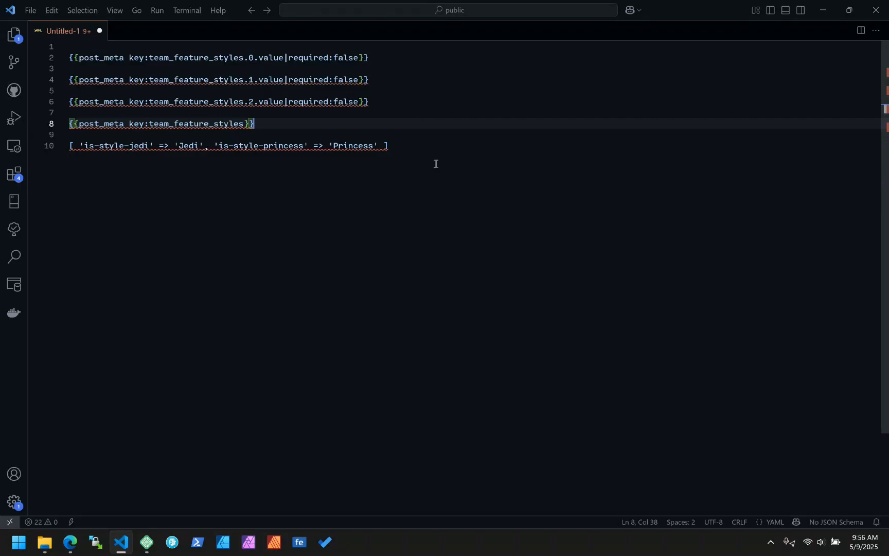
# Reformat the sample array so both brackets and each entry sit on their own lines, with the entries indented
pyautogui.click(83, 146)
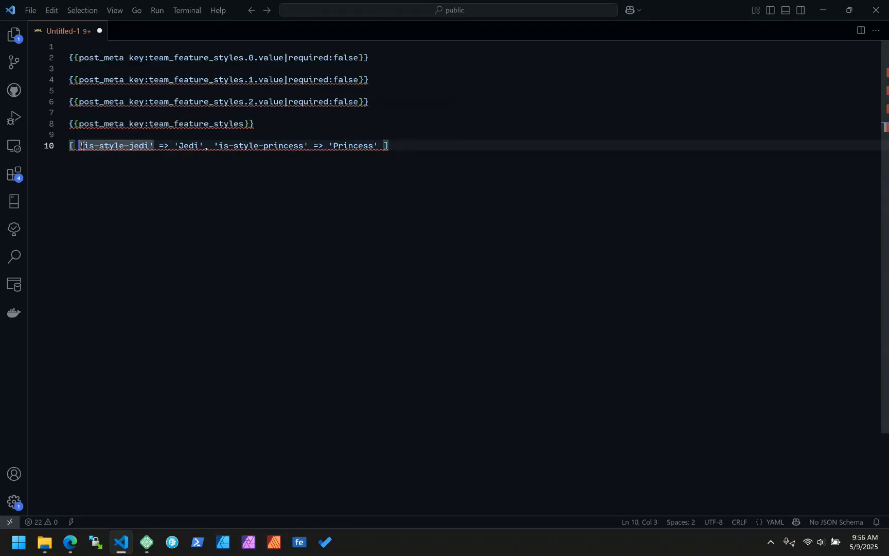
pyautogui.press('BackSpace')
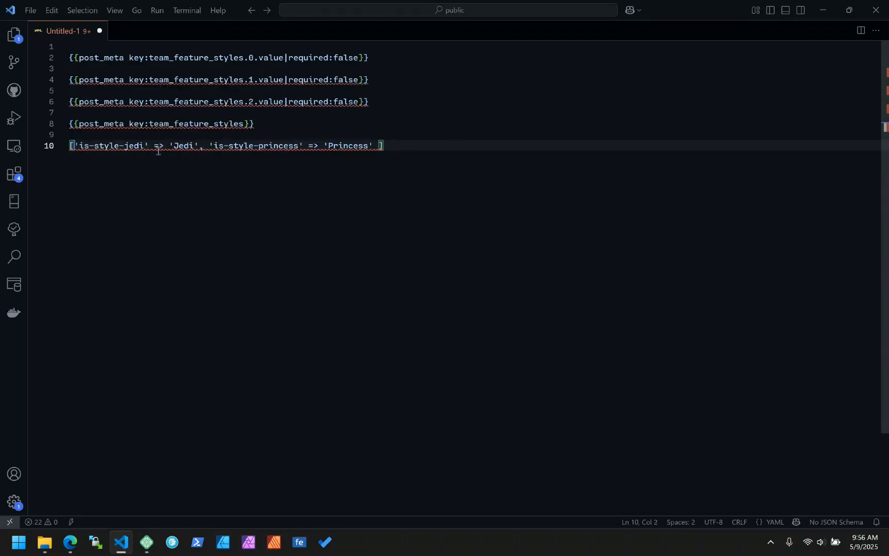
pyautogui.press('Return')
pyautogui.press('Tab')
pyautogui.press('Right')
pyautogui.press('Right')
pyautogui.press('Right')
pyautogui.press('Right')
pyautogui.press('Right')
pyautogui.press('Right')
pyautogui.press('Right')
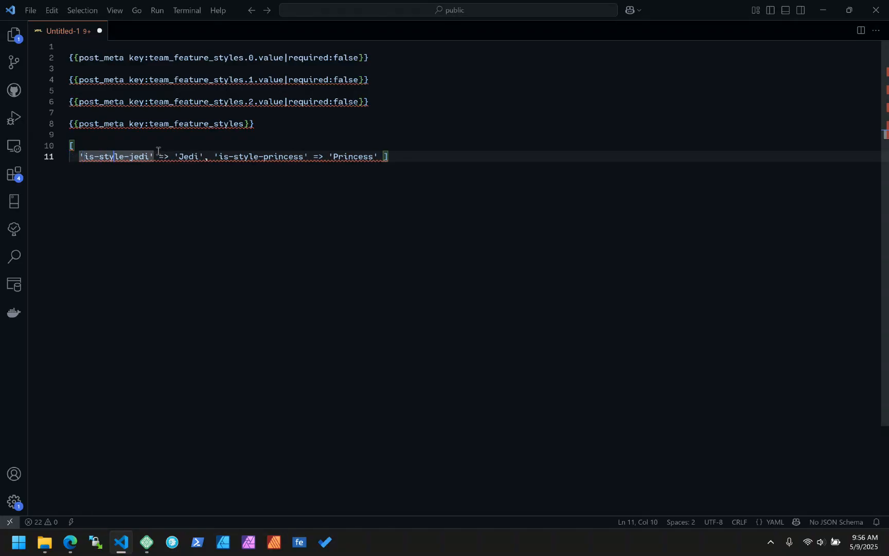
pyautogui.press('Right')
pyautogui.press('Right')
pyautogui.press('Right')
pyautogui.press('Right')
pyautogui.press('Right')
pyautogui.press('Right')
pyautogui.press('Right')
pyautogui.press('Right')
pyautogui.press('Right')
pyautogui.press('Right')
pyautogui.press('Right')
pyautogui.press('Right')
pyautogui.press('Right')
pyautogui.press('Right')
pyautogui.press('Right')
pyautogui.press('Right')
pyautogui.press('Right')
pyautogui.press('Right')
pyautogui.press('Right')
pyautogui.press('Right')
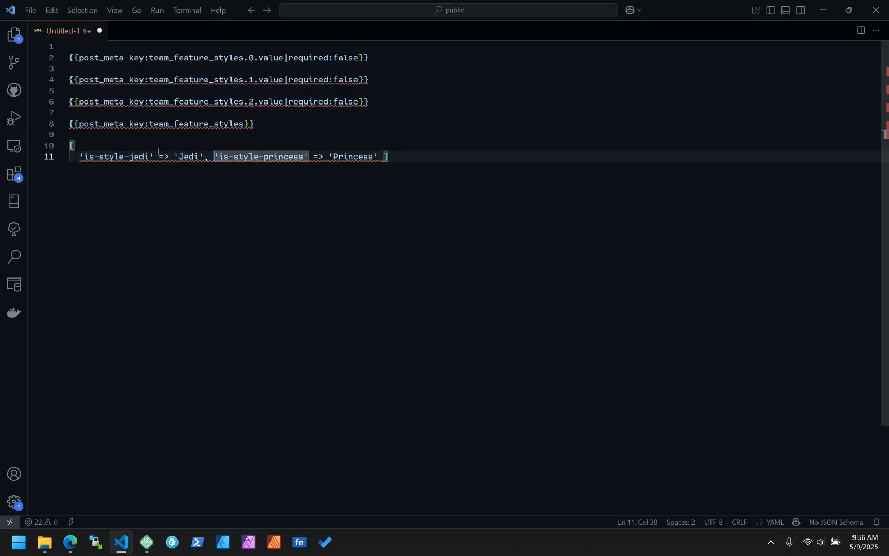
pyautogui.press('Return')
pyautogui.press('Tab')
pyautogui.press('Right')
pyautogui.press('Right')
pyautogui.press('Right')
pyautogui.press('Right')
pyautogui.press('Right')
pyautogui.press('Right')
pyautogui.press('Right')
pyautogui.press('Right')
pyautogui.press('Right')
pyautogui.press('Right')
pyautogui.press('Right')
pyautogui.press('Right')
pyautogui.press('Right')
pyautogui.press('Right')
pyautogui.press('Right')
pyautogui.press('Right')
pyautogui.press('Right')
pyautogui.press('Right')
pyautogui.press('Right')
pyautogui.press('Right')
pyautogui.press('Right')
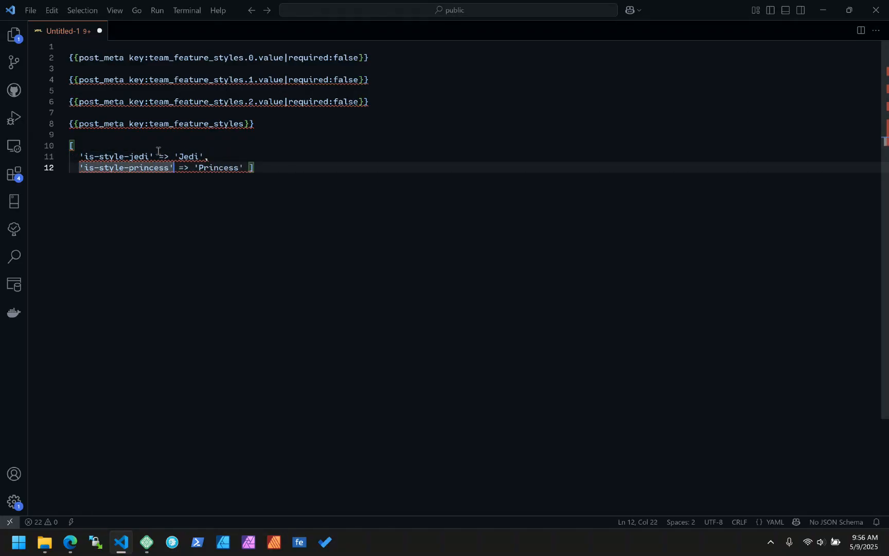
pyautogui.press('BackSpace')
pyautogui.press('Return')
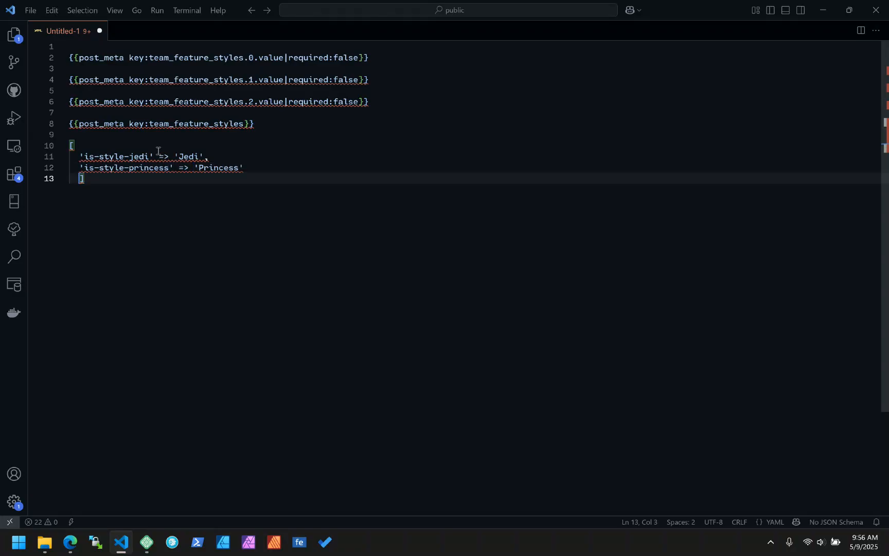
# Annotate the sample array entries with their indexes, adding 0 after the Jedi entry and 1 after the Princess entry
pyautogui.click(310, 156)
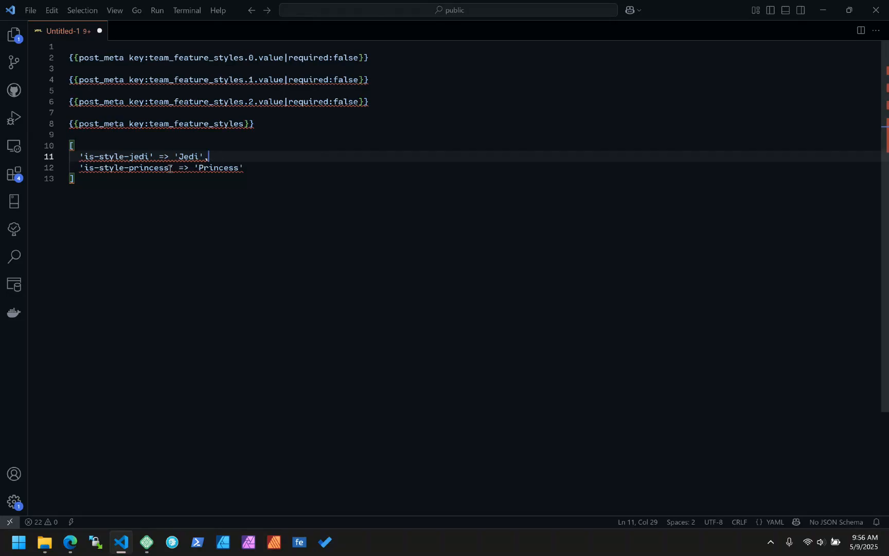
pyautogui.moveTo(208, 157)
pyautogui.write('0')
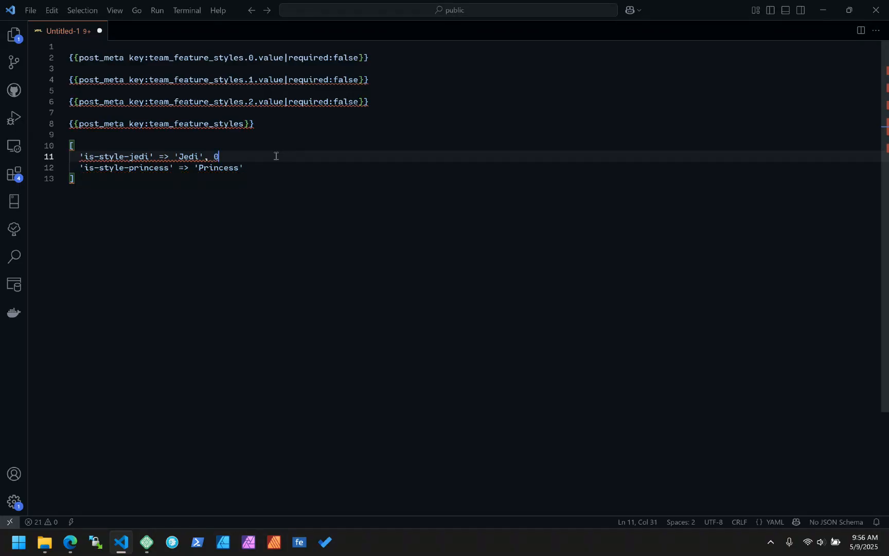
pyautogui.press('Left')
pyautogui.press('Left')
pyautogui.press('Right')
pyautogui.click(267, 168)
pyautogui.write('1')
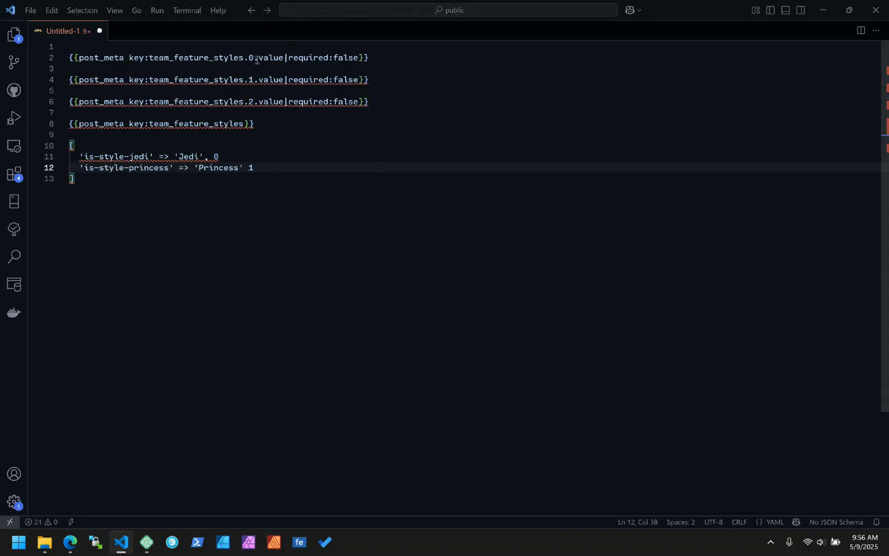
# Compare the index, value and required:false parts of the post_meta tags with the entries of the sample array
pyautogui.moveTo(255, 59); pyautogui.dragTo(249, 58)
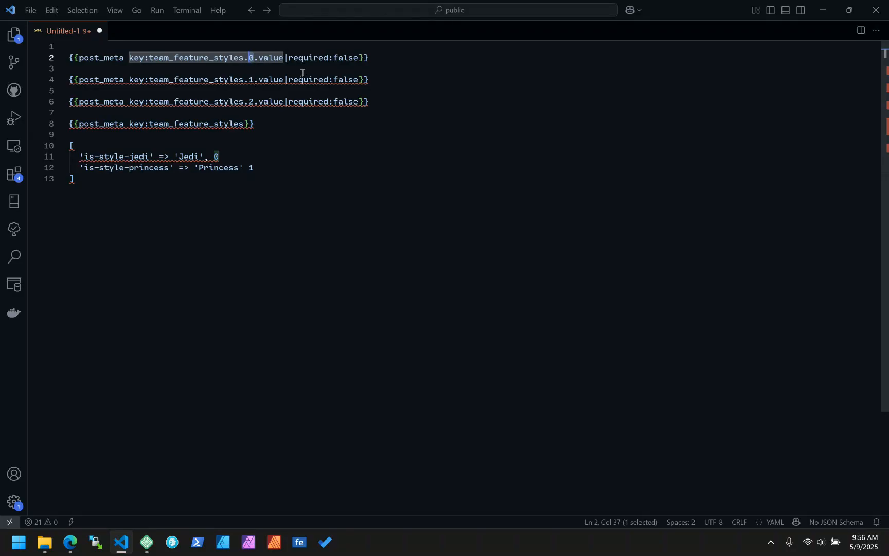
pyautogui.doubleClick(271, 57)
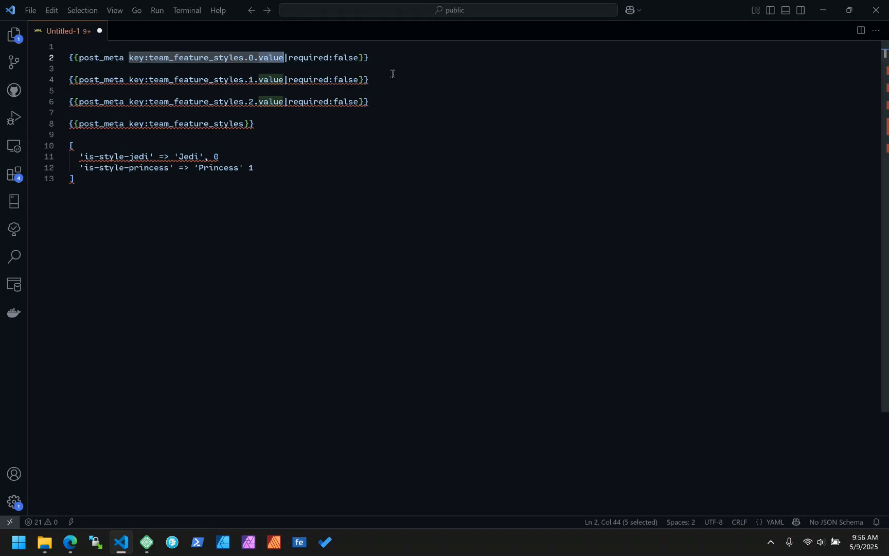
pyautogui.moveTo(149, 157); pyautogui.dragTo(83, 165)
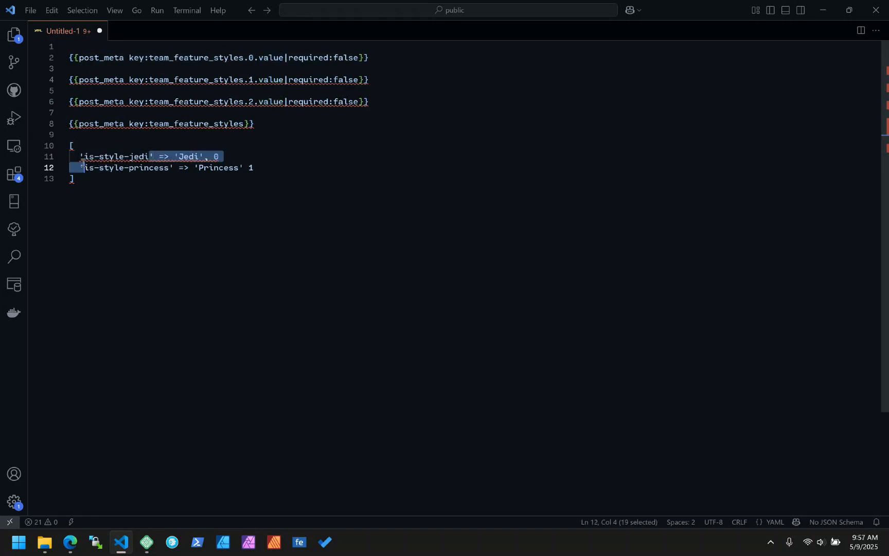
pyautogui.doubleClick(272, 54)
pyautogui.click(254, 58)
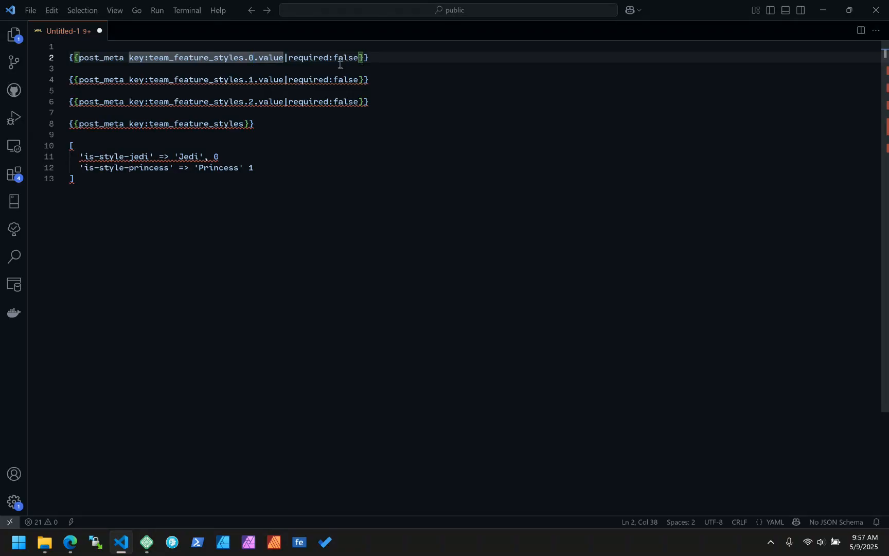
pyautogui.doubleClick(251, 80)
pyautogui.click(435, 64)
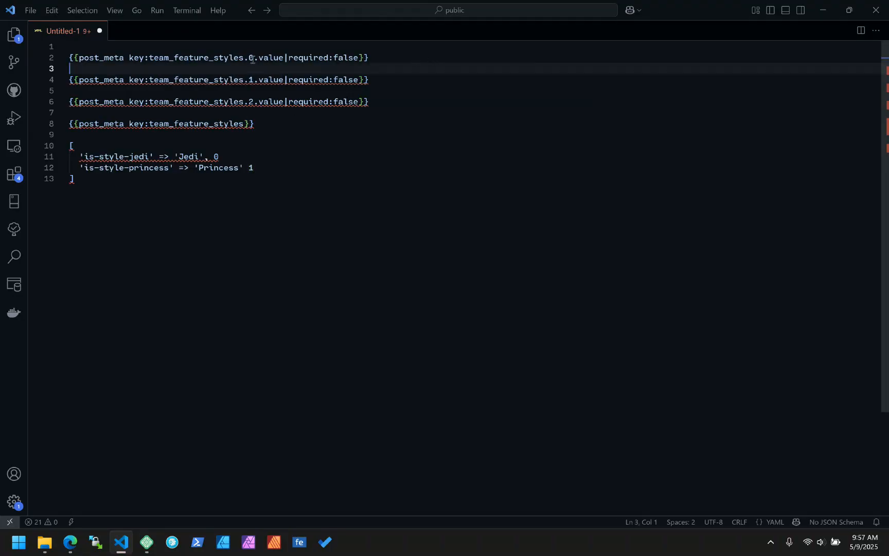
pyautogui.moveTo(380, 106); pyautogui.dragTo(291, 107)
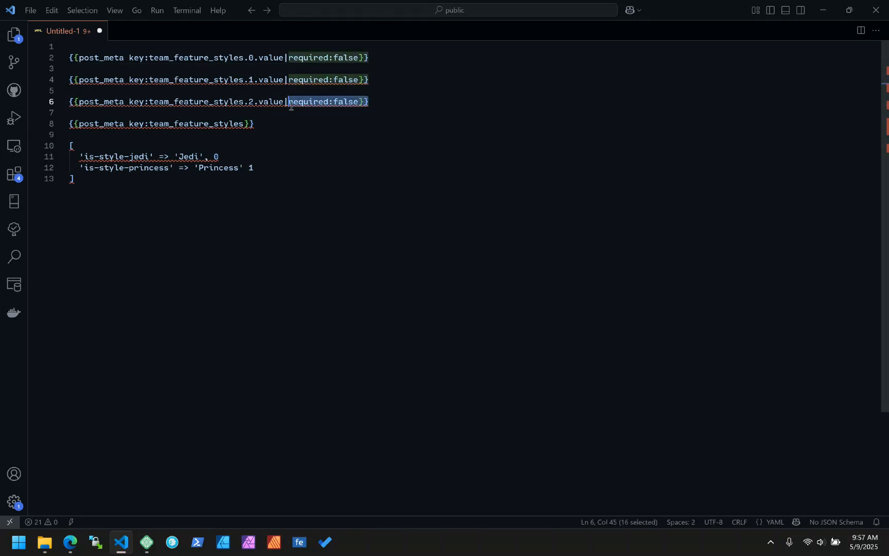
# Join the three indexed post_meta tags back onto one line, separated by single spaces, and select that whole line
pyautogui.click(494, 54)
pyautogui.press('Down')
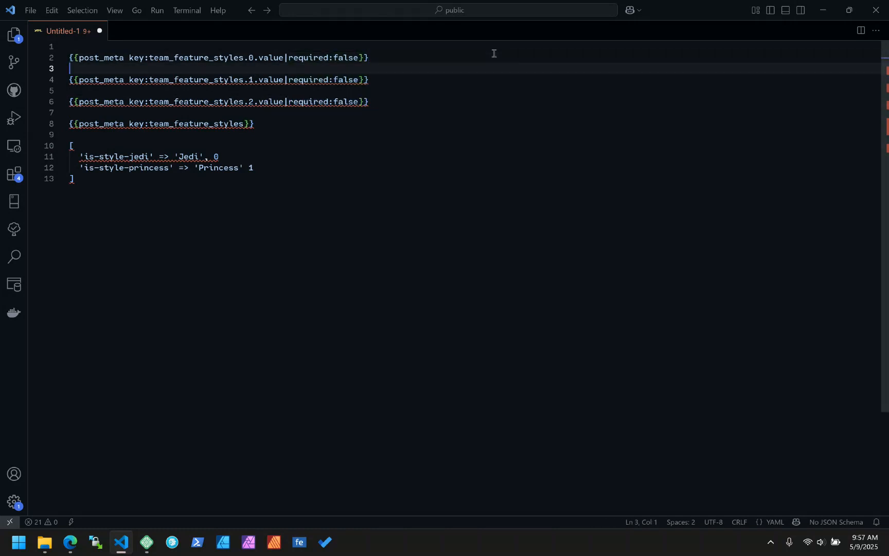
pyautogui.press('Down')
pyautogui.press('BackSpace')
pyautogui.press('BackSpace')
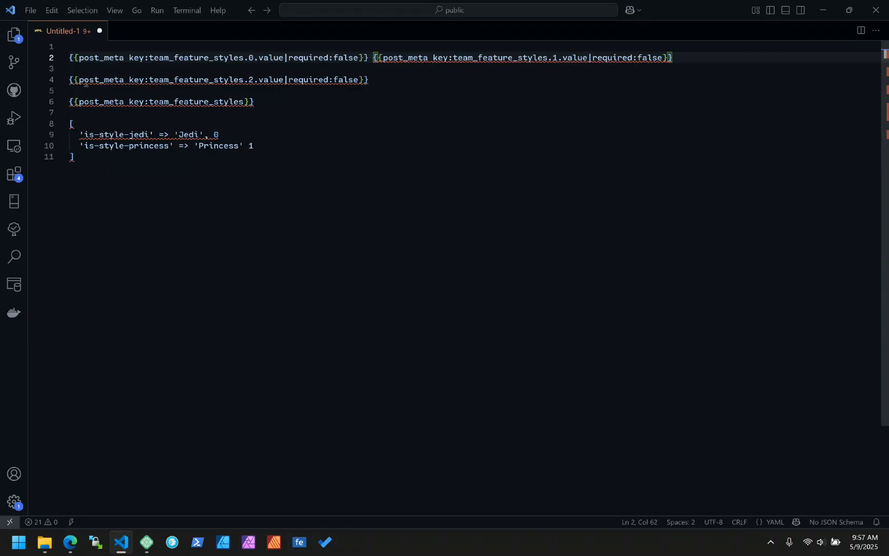
pyautogui.click(70, 81)
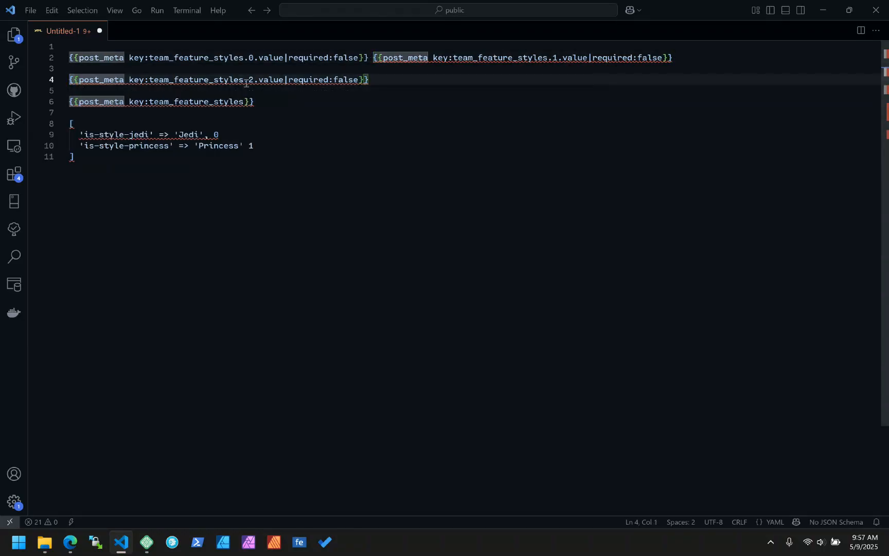
pyautogui.press('BackSpace')
pyautogui.press('BackSpace')
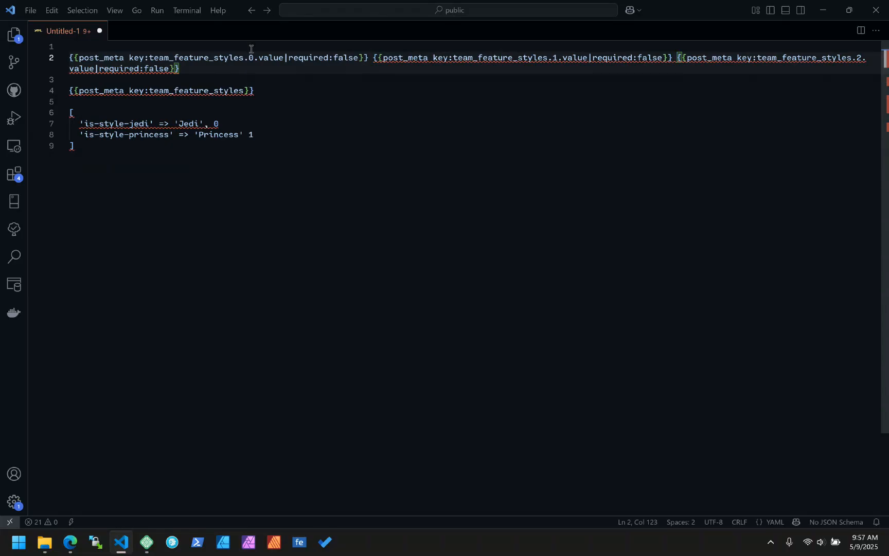
pyautogui.moveTo(191, 71); pyautogui.dragTo(60, 60)
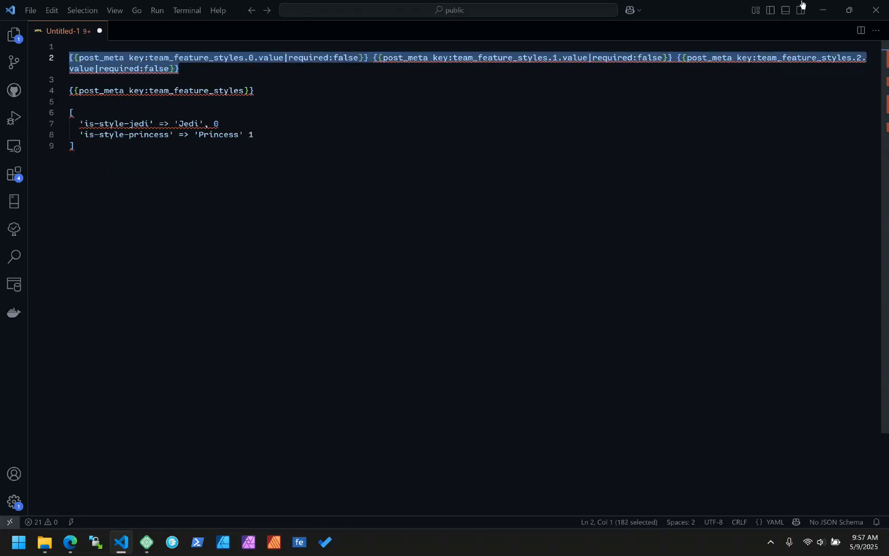
# Switch to the Team Archive Template in Edge and select the container nested directly inside the Query's Loop Item
pyautogui.click(822, 11)
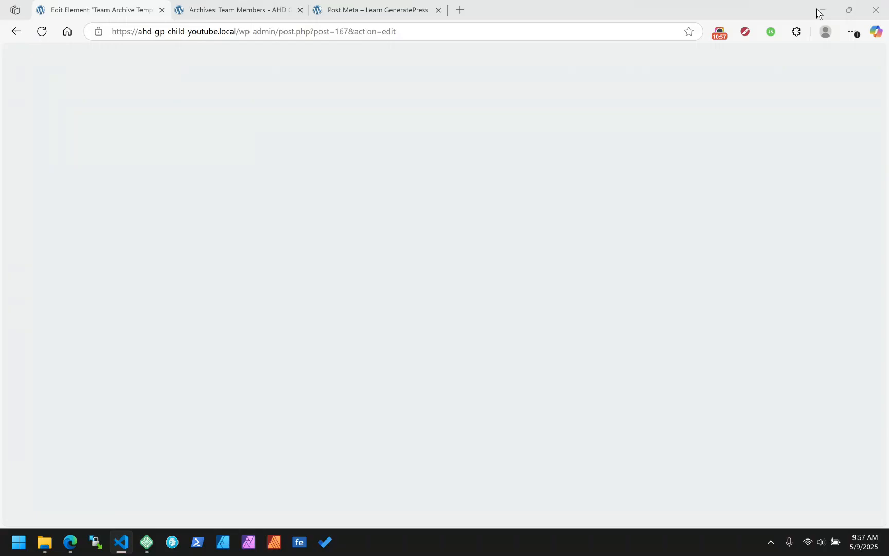
pyautogui.scroll(-3, 313, 257)
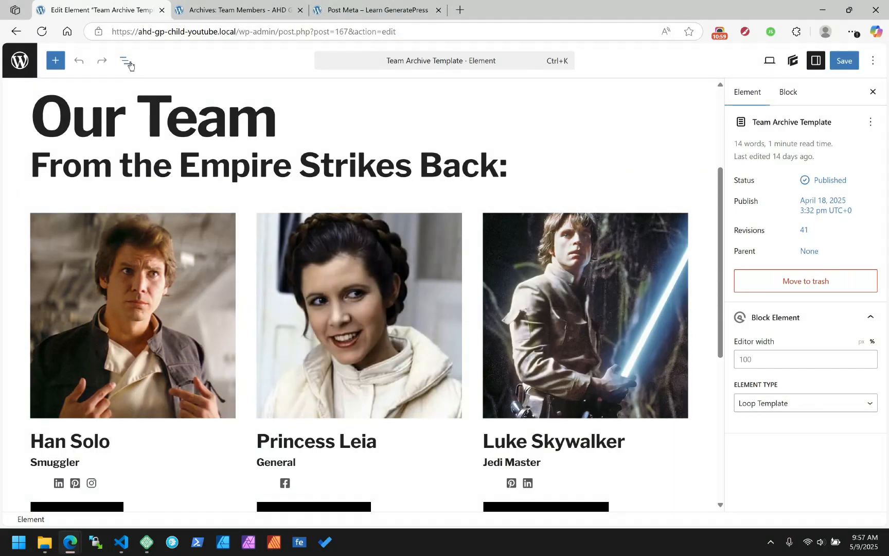
pyautogui.click(125, 61)
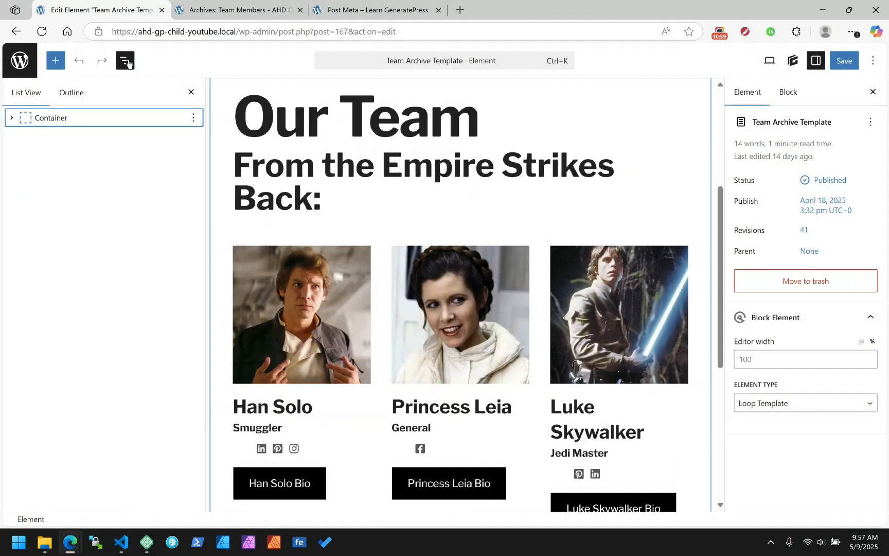
pyautogui.click(274, 259)
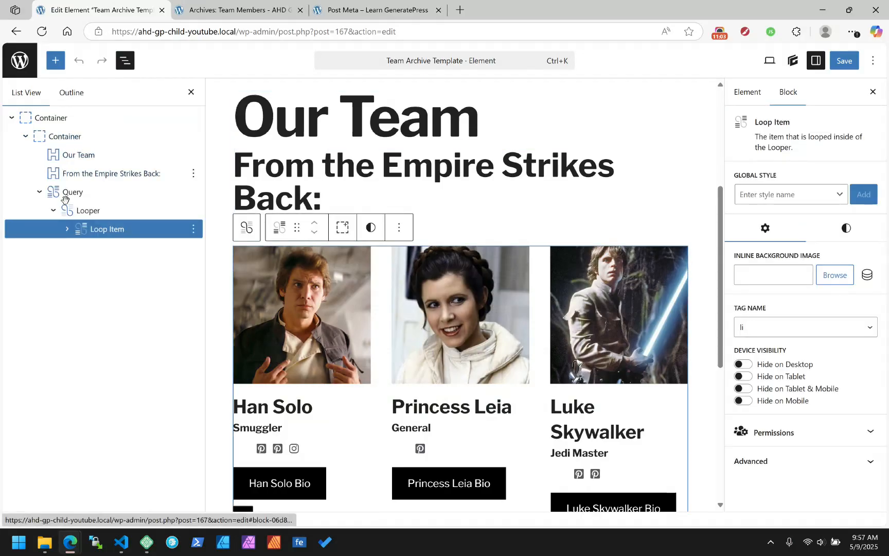
pyautogui.click(67, 229)
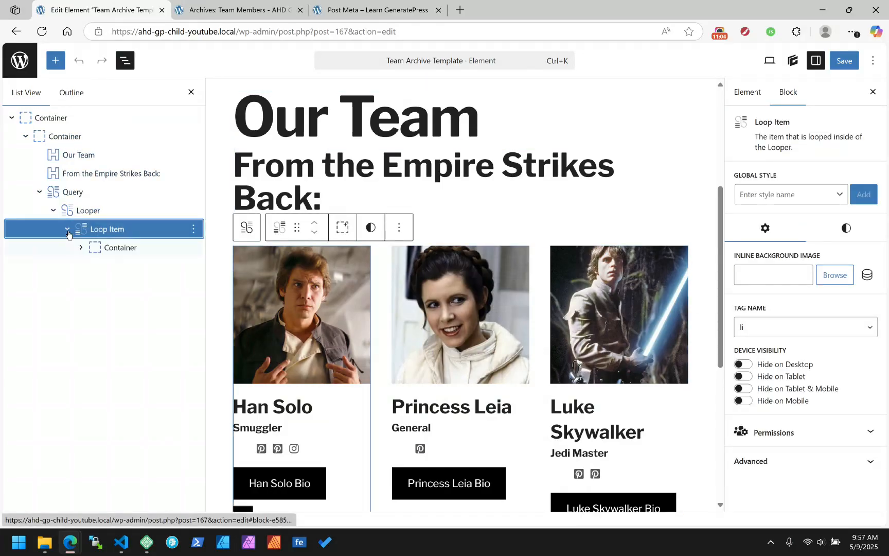
pyautogui.click(114, 249)
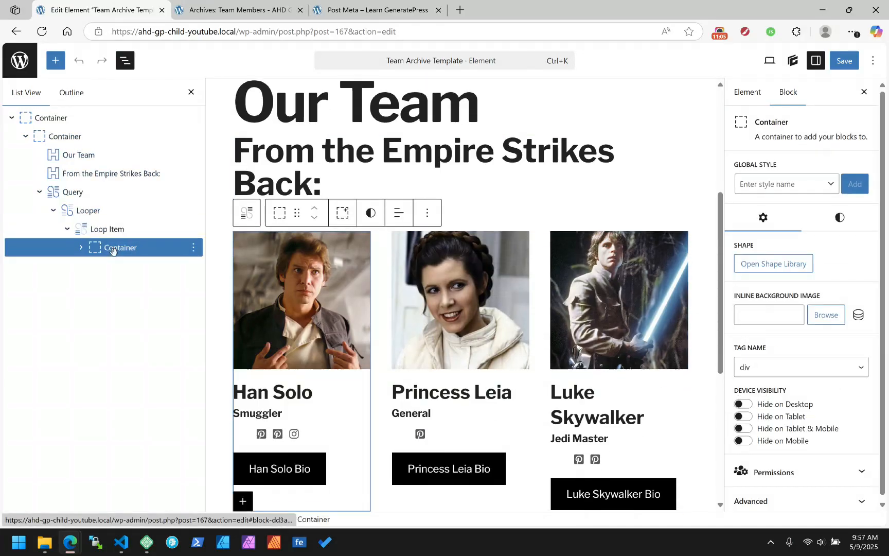
# Rename the container inside the Loop Item as Team Card
pyautogui.click(194, 248)
pyautogui.click(223, 426)
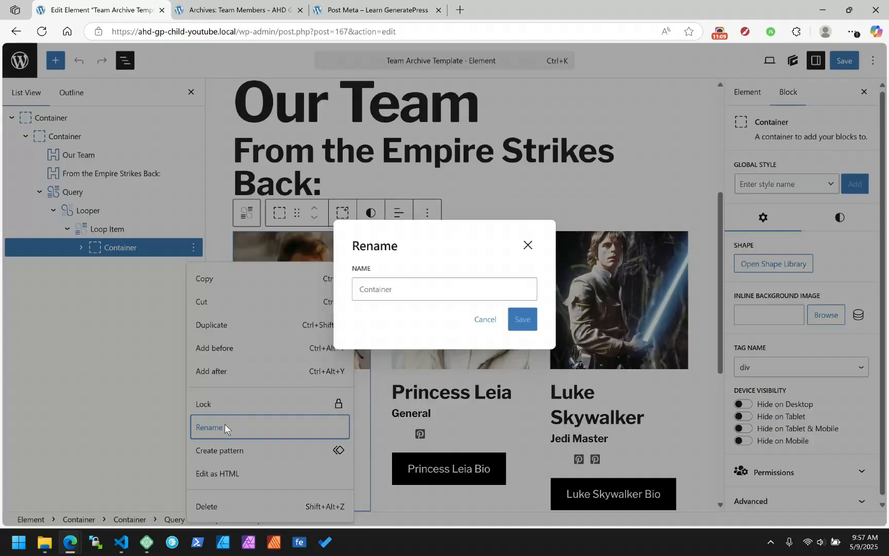
pyautogui.write('Team Card')
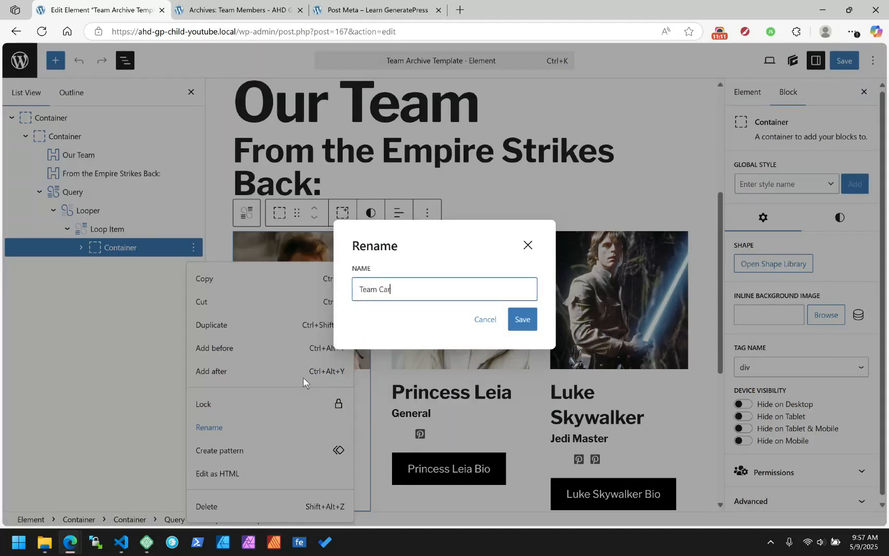
pyautogui.press('Return')
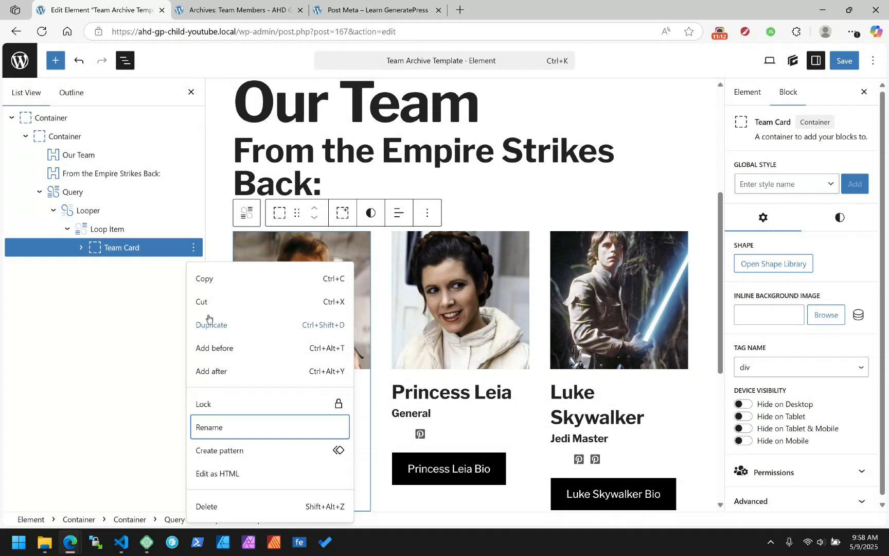
pyautogui.click(125, 247)
# Paste the three copied team_feature_styles post_meta tags as the Team Card's additional CSS classes and save the template
pyautogui.scroll(-1, 850, 309)
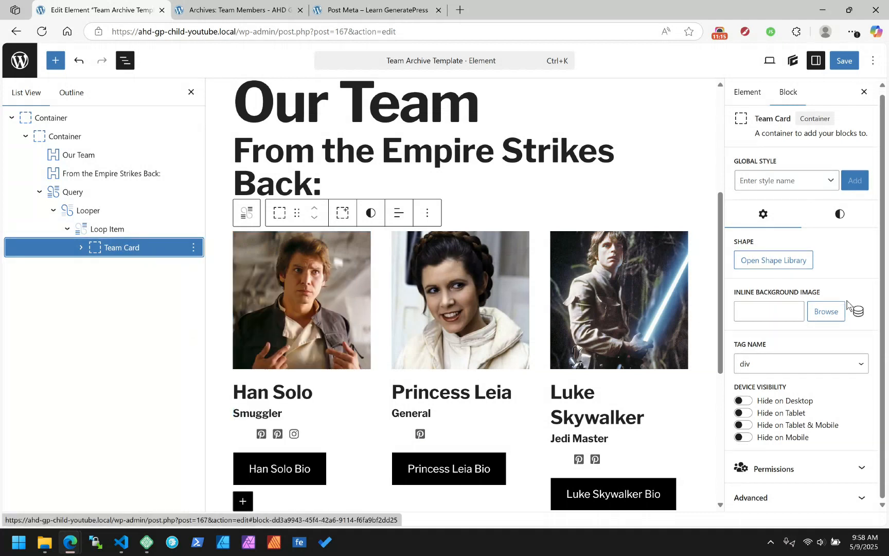
pyautogui.click(793, 491)
pyautogui.scroll(-3, 797, 414)
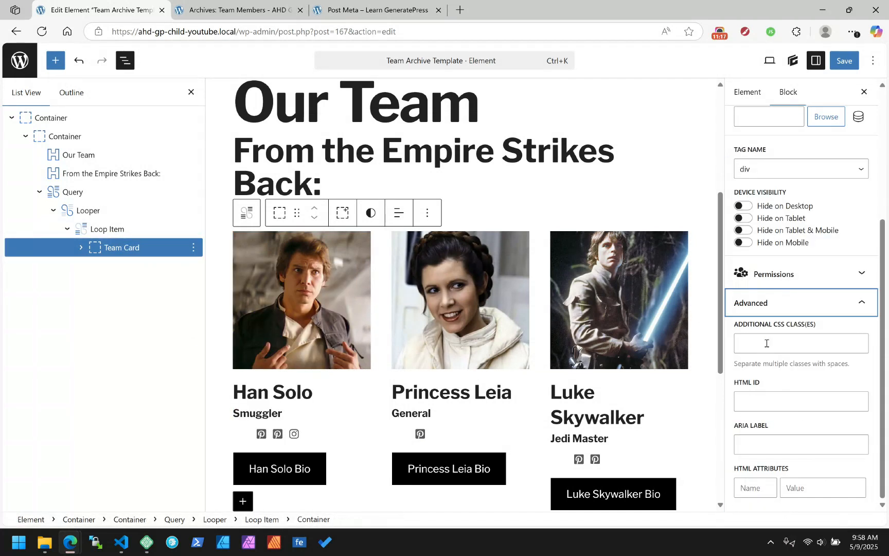
pyautogui.click(761, 350)
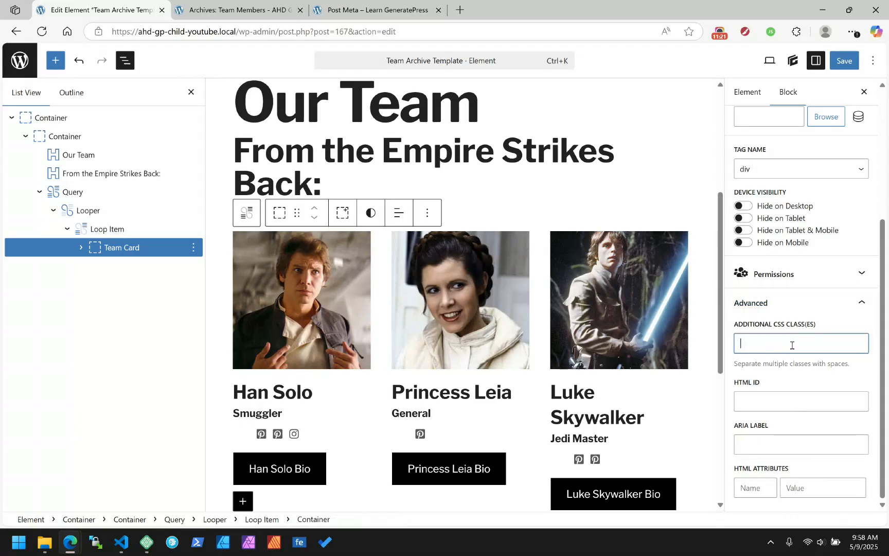
pyautogui.hotkey('ctrl', 'v')
pyautogui.hotkey('ctrl', 'a')
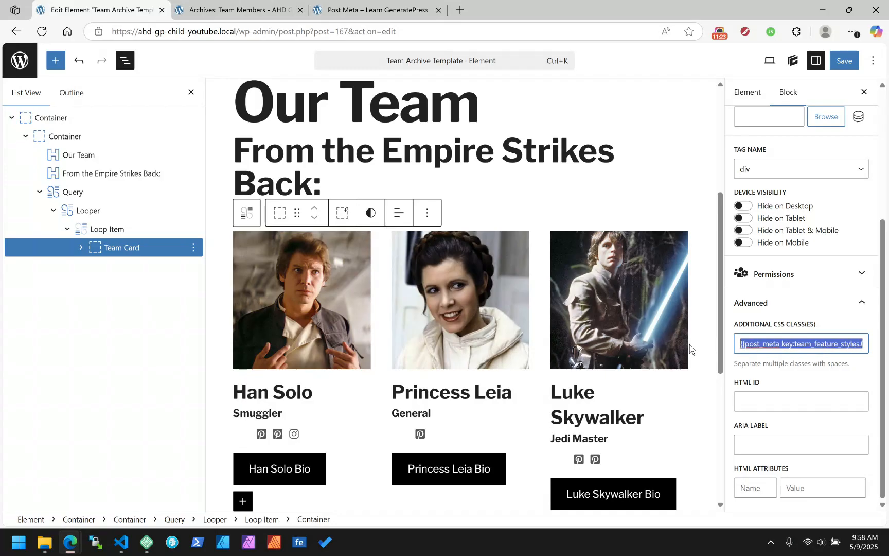
pyautogui.press('Home')
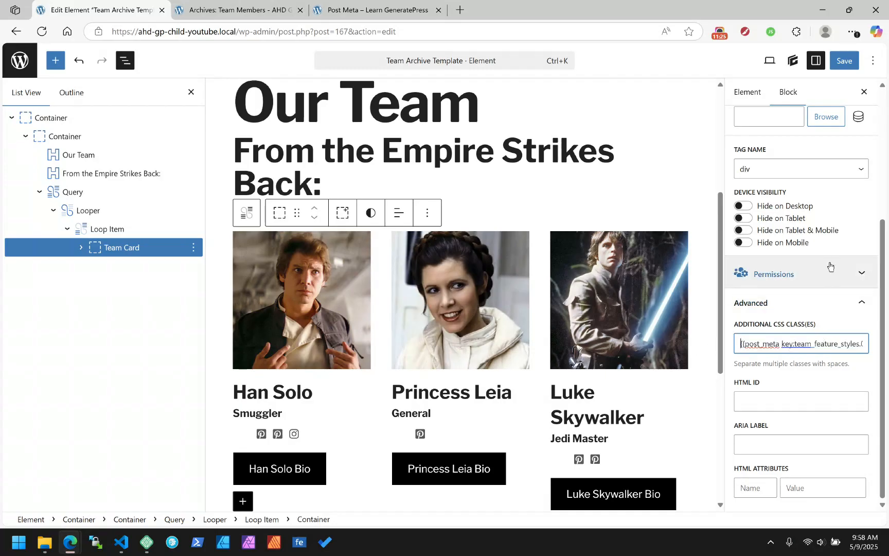
pyautogui.click(848, 62)
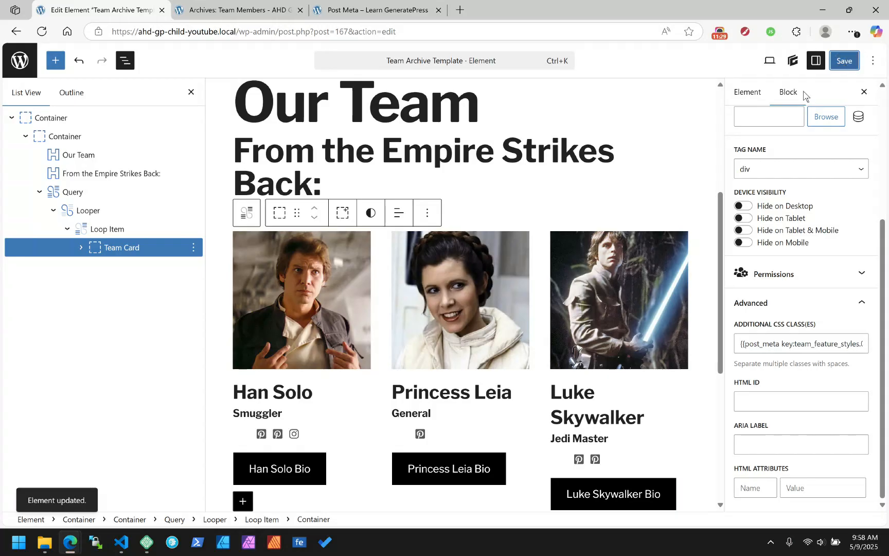
# Reload the Team Members archive page and inspect the style classes on the first team card's container div
pyautogui.click(243, 5)
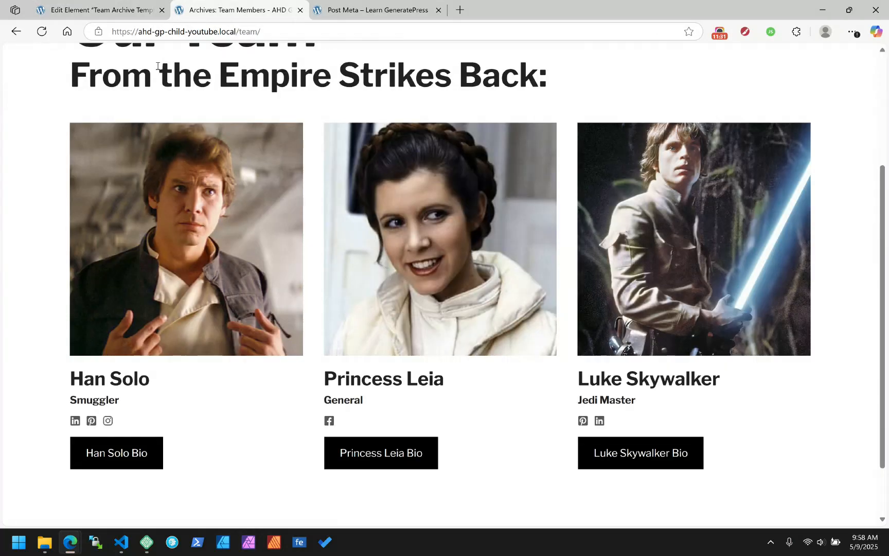
pyautogui.click(42, 31)
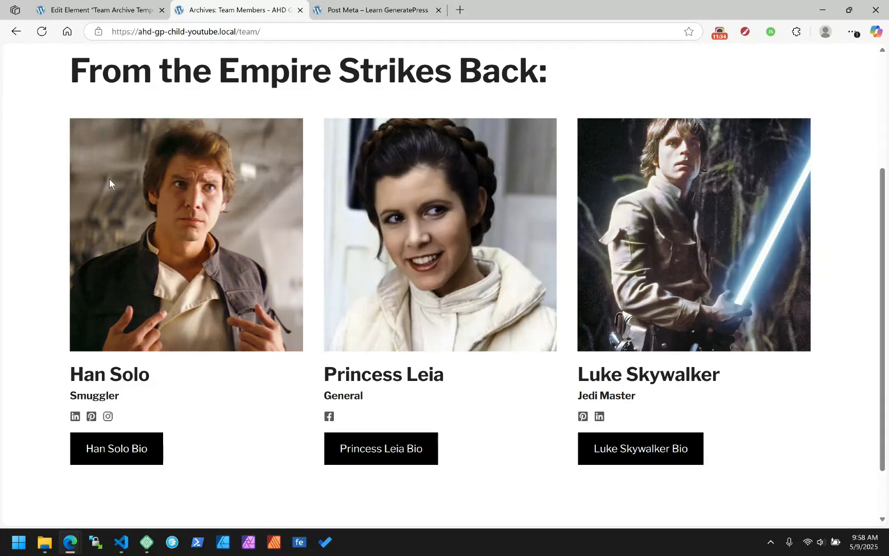
pyautogui.rightClick(109, 178)
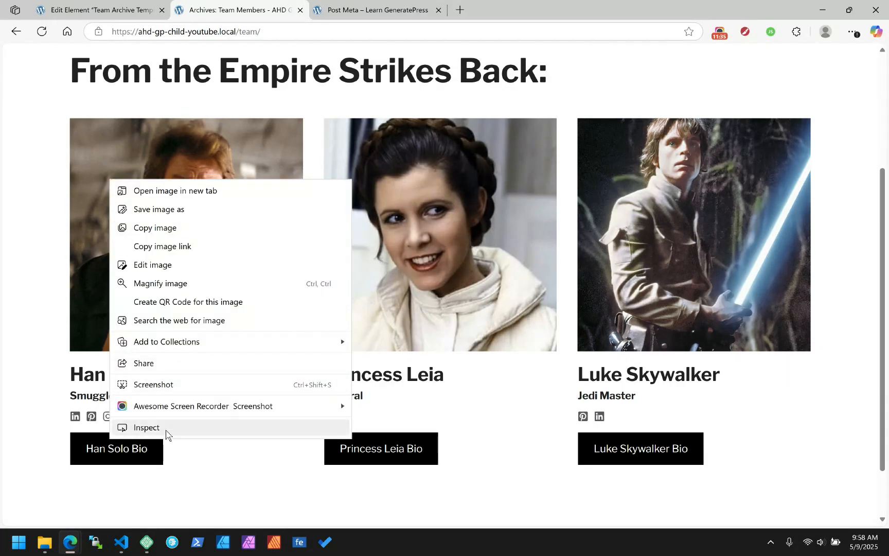
pyautogui.click(165, 429)
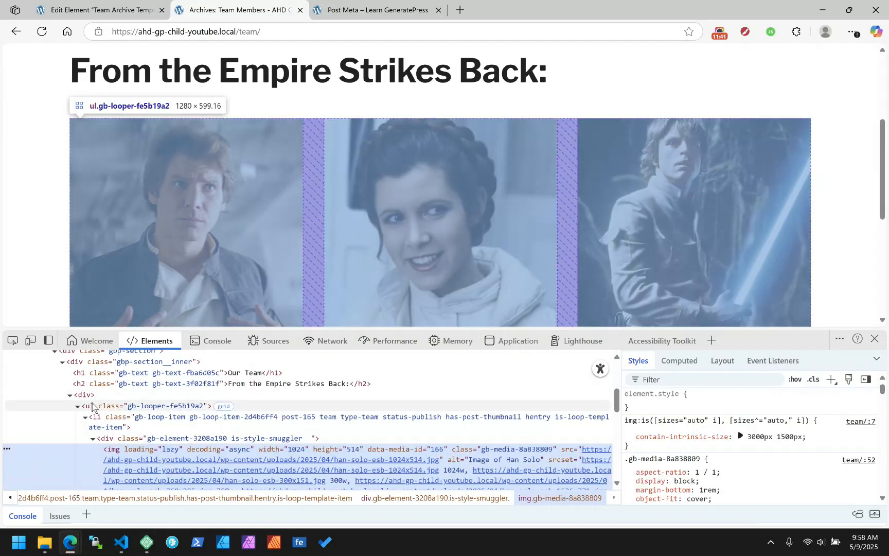
pyautogui.click(242, 440)
pyautogui.press('Left')
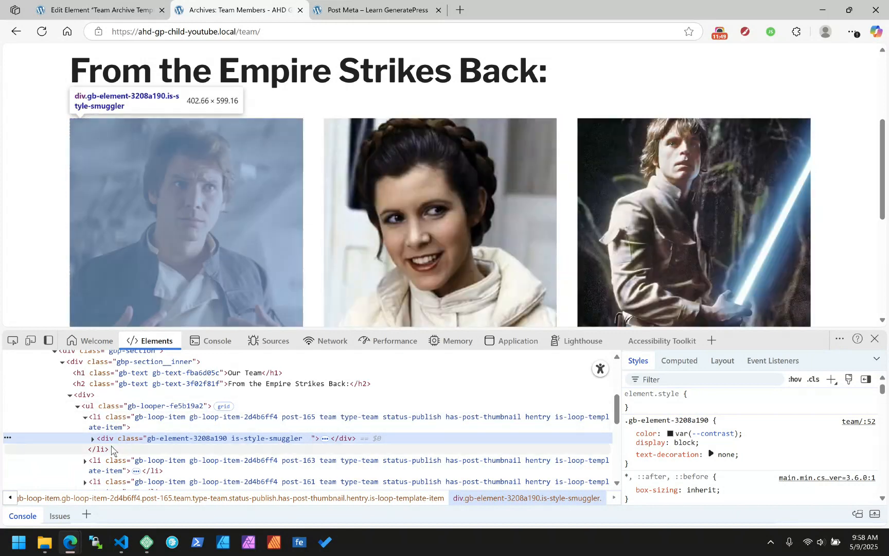
# Examine the style classes on the second and third team cards' container divs, closing the developer tools when done
pyautogui.click(87, 467)
pyautogui.click(93, 461)
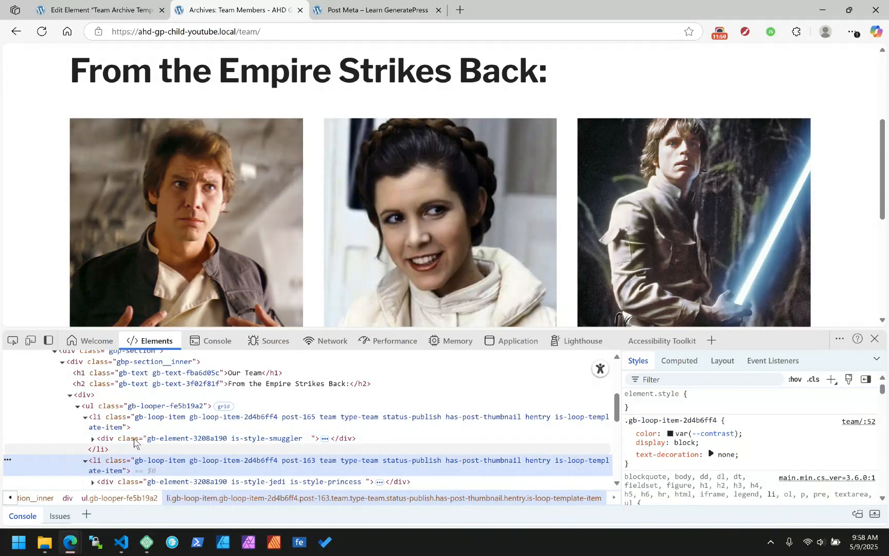
pyautogui.scroll(-2, 170, 453)
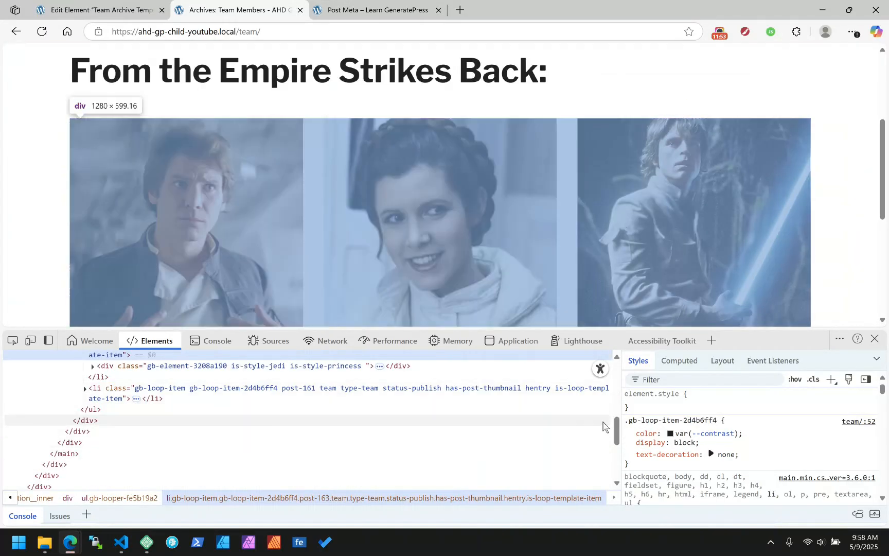
pyautogui.scroll(2, 620, 430)
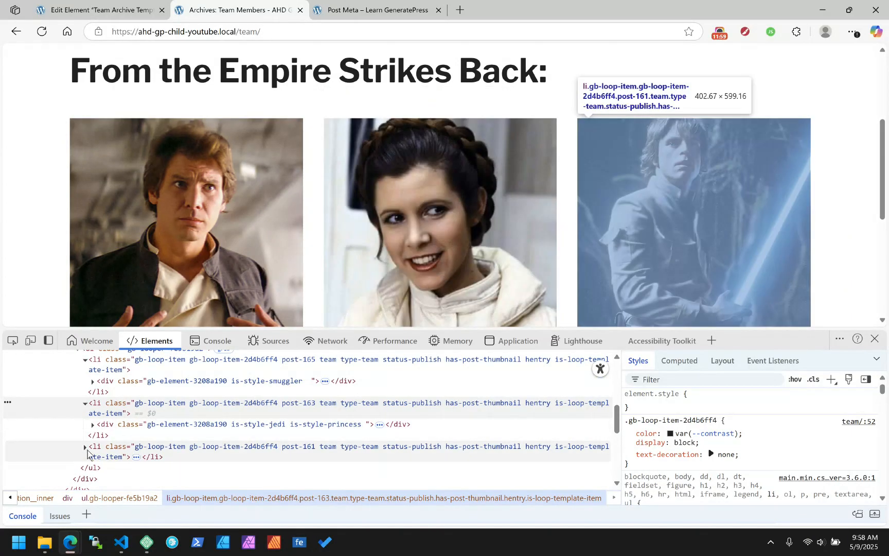
pyautogui.click(86, 449)
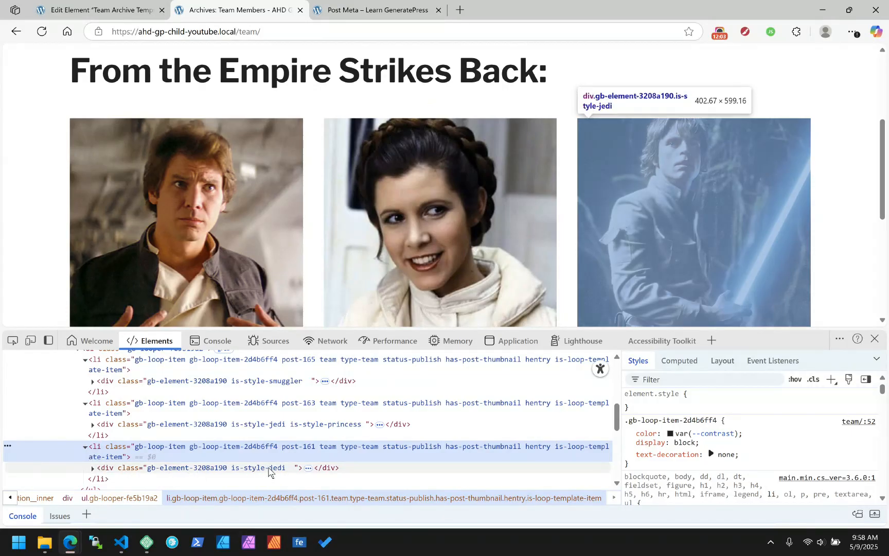
pyautogui.click(877, 341)
pyautogui.scroll(-1, 446, 141)
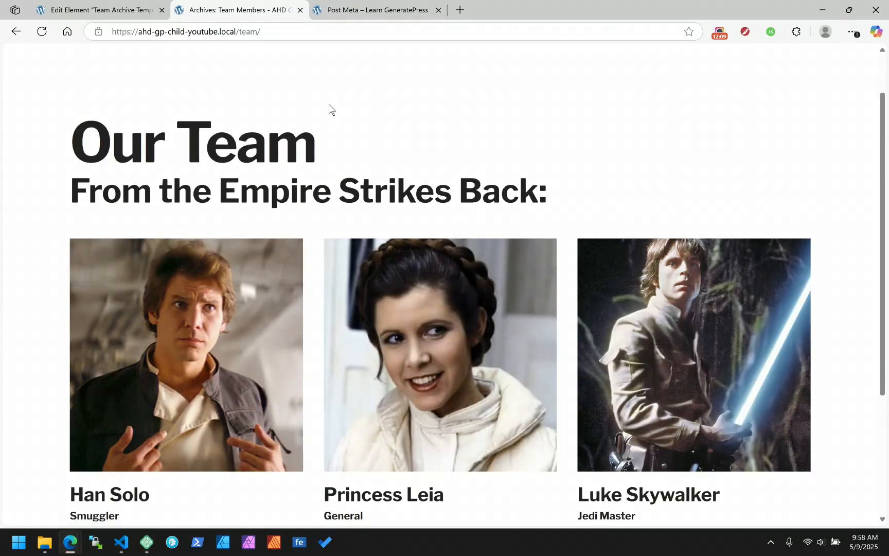
# Create a blank global style named is-style-smuggler from the Team Card block in the Team Archive Template
pyautogui.click(137, 11)
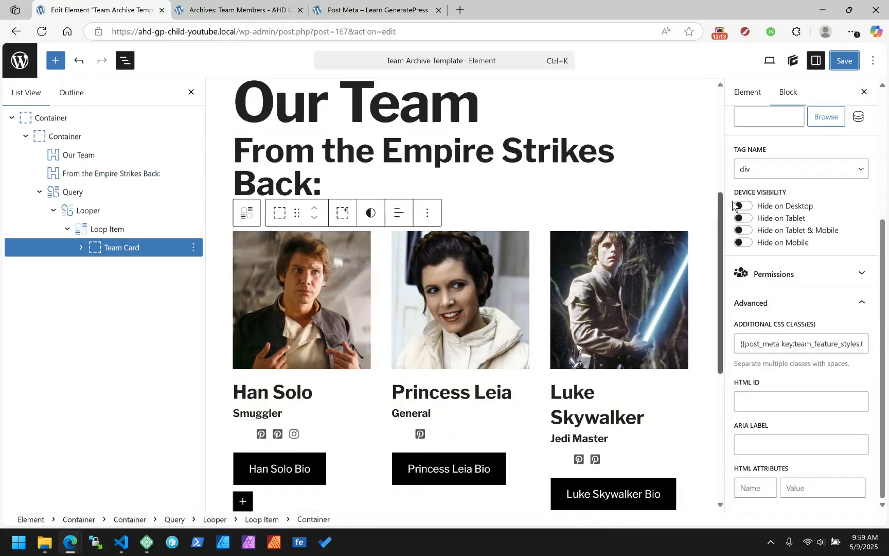
pyautogui.scroll(4, 856, 193)
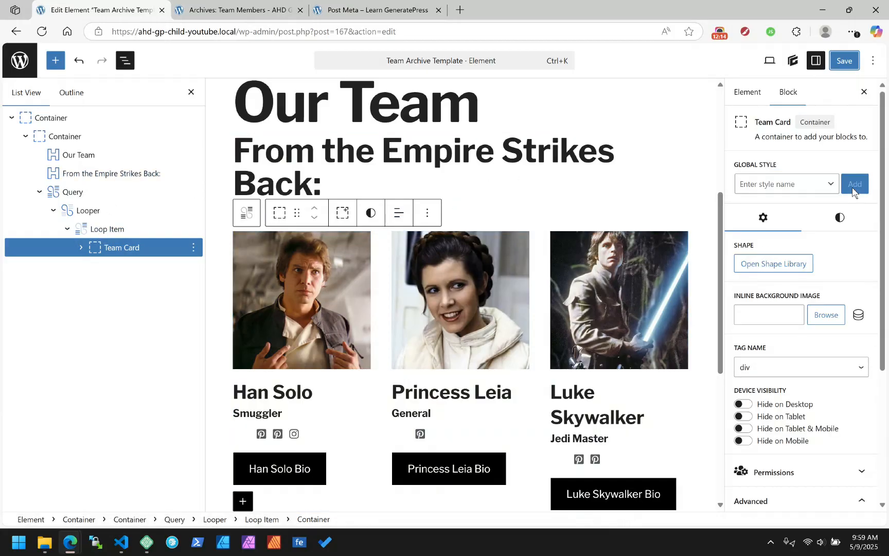
pyautogui.click(793, 184)
pyautogui.write('is-style-smuggler')
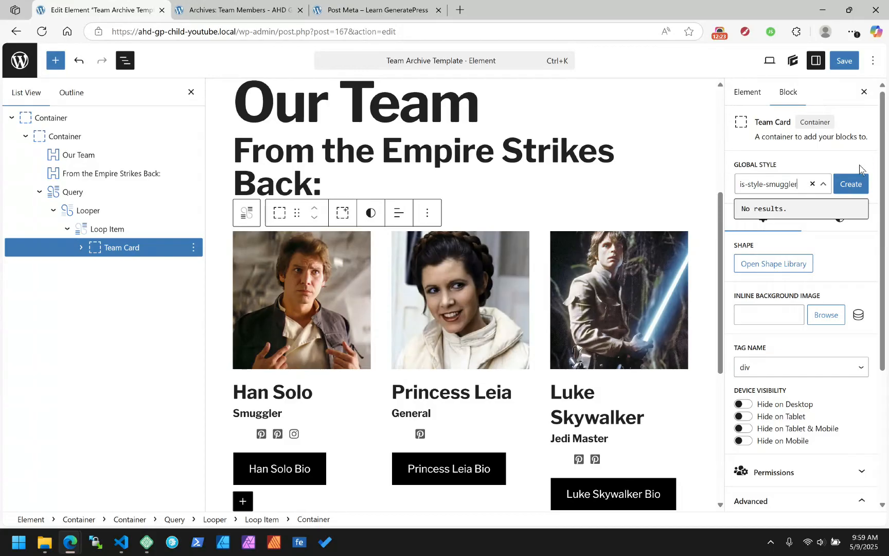
pyautogui.click(857, 180)
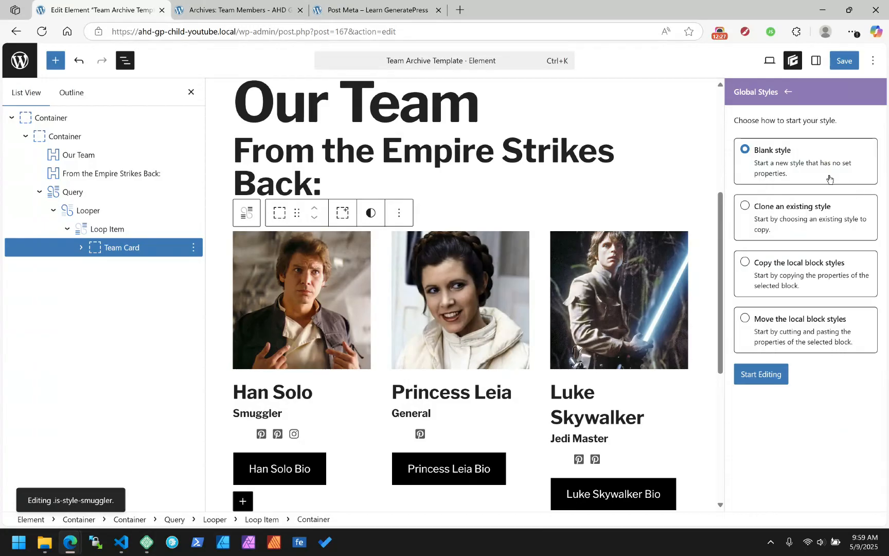
pyautogui.click(761, 377)
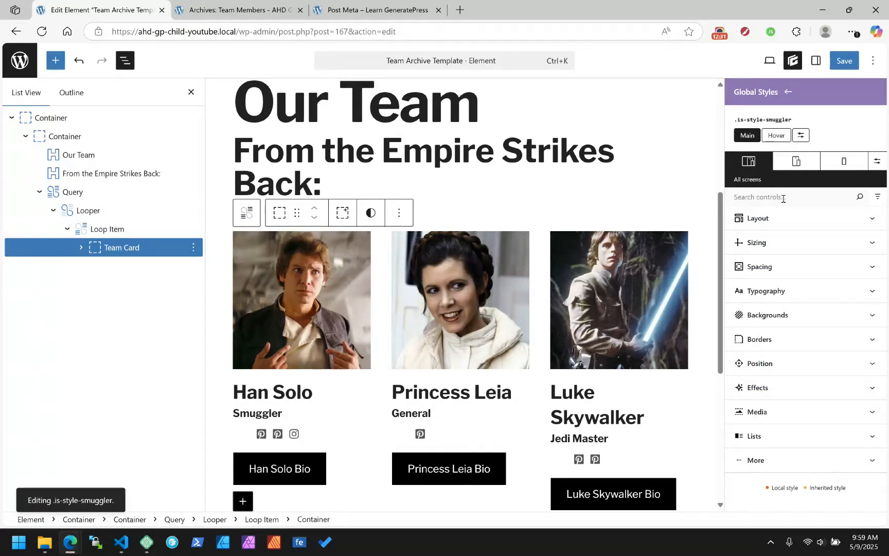
# Set the background color of the is-style-smuggler global style to light blue #95cff3
pyautogui.click(789, 313)
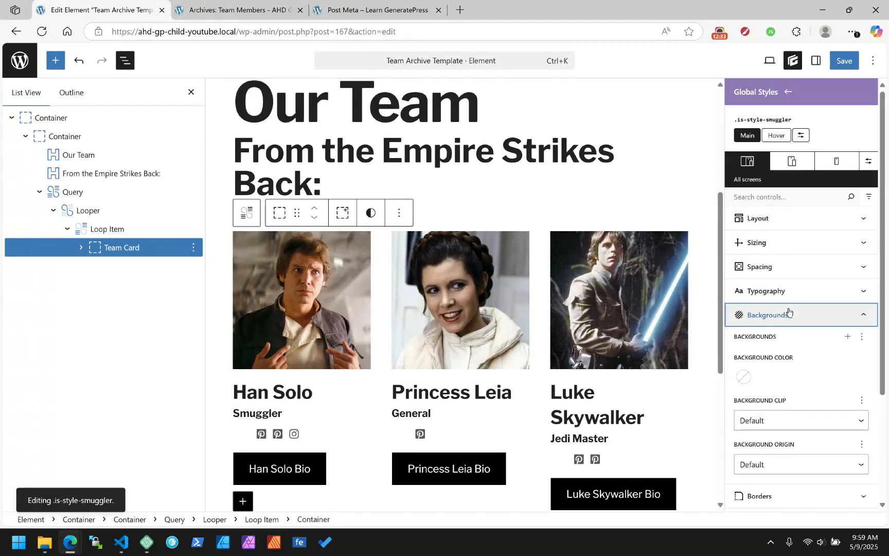
pyautogui.click(750, 378)
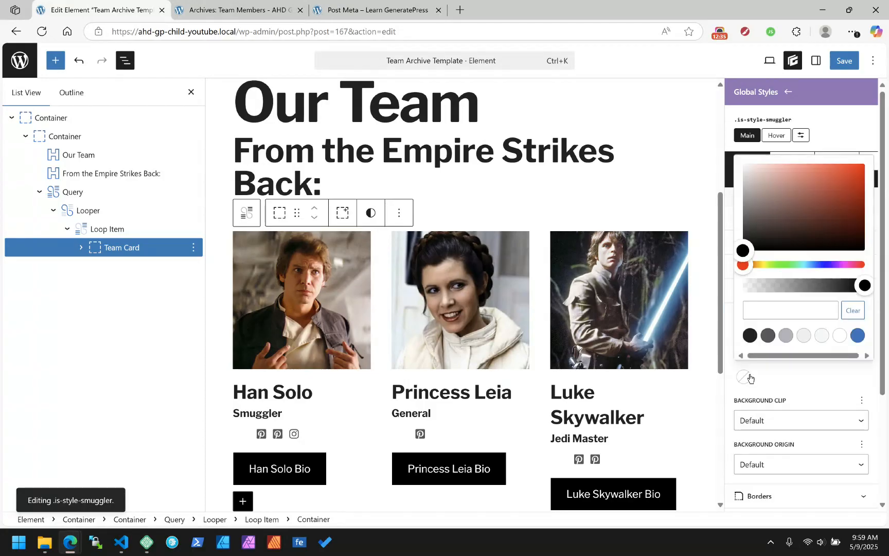
pyautogui.click(797, 265)
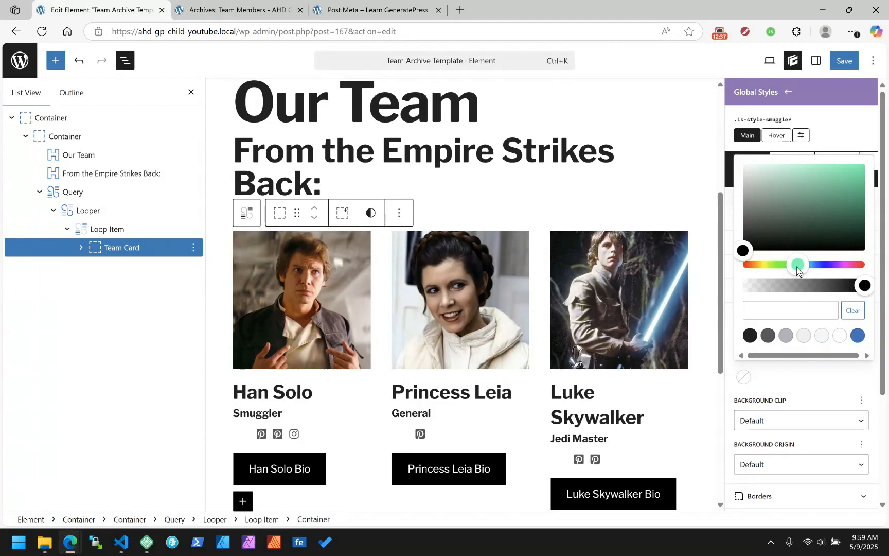
pyautogui.moveTo(797, 267); pyautogui.dragTo(813, 264)
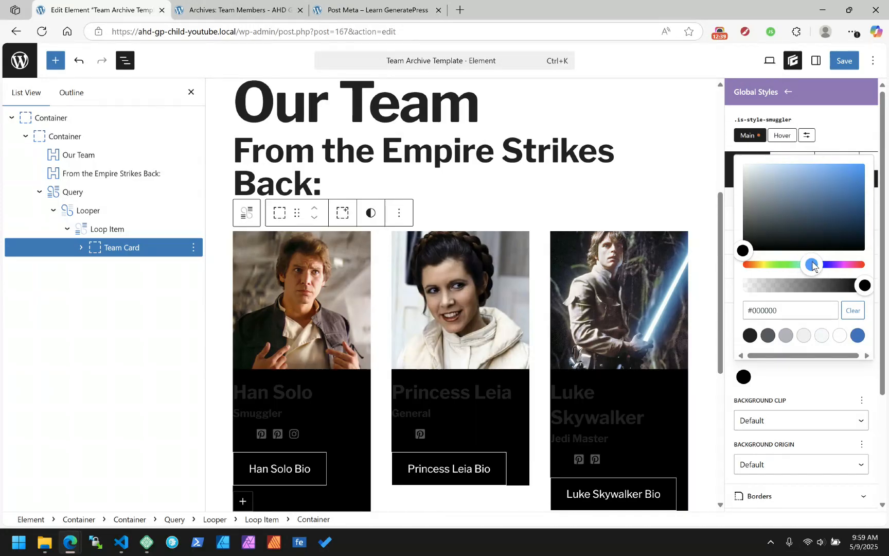
pyautogui.moveTo(746, 252); pyautogui.dragTo(791, 168)
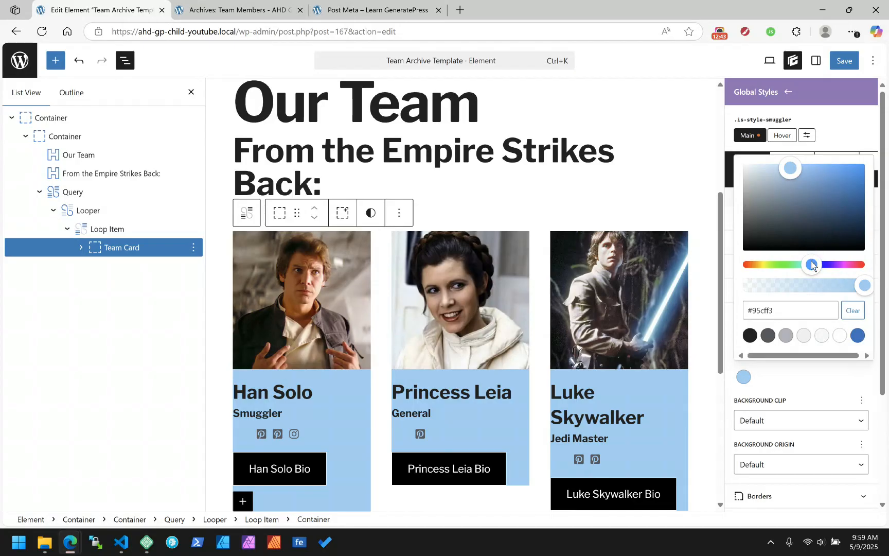
# Lighten the is-style-smuggler global style's background color to pale blue #cdeeff
pyautogui.moveTo(812, 265); pyautogui.dragTo(811, 269)
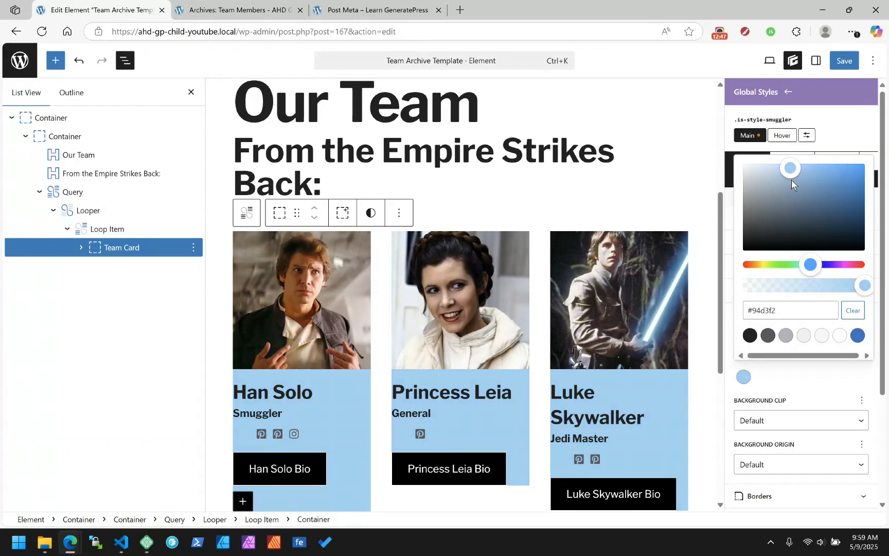
pyautogui.moveTo(791, 169); pyautogui.dragTo(767, 164)
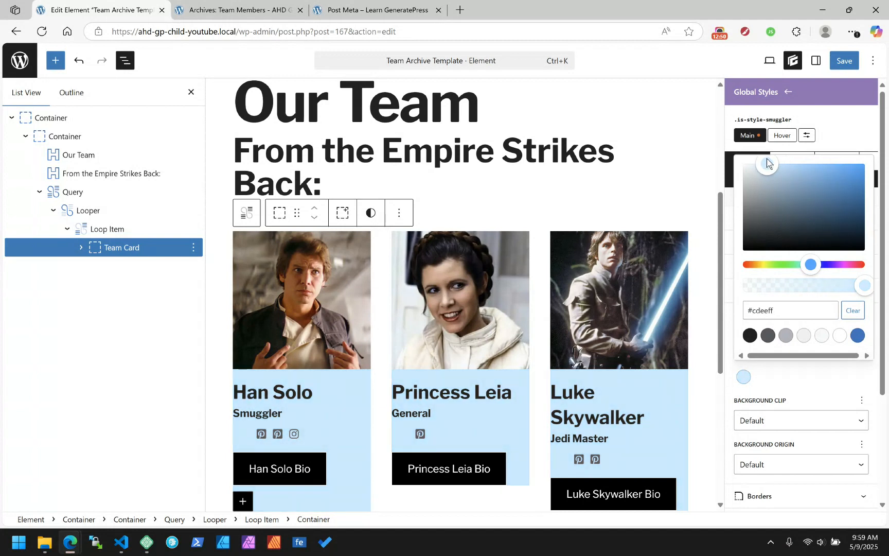
pyautogui.click(822, 388)
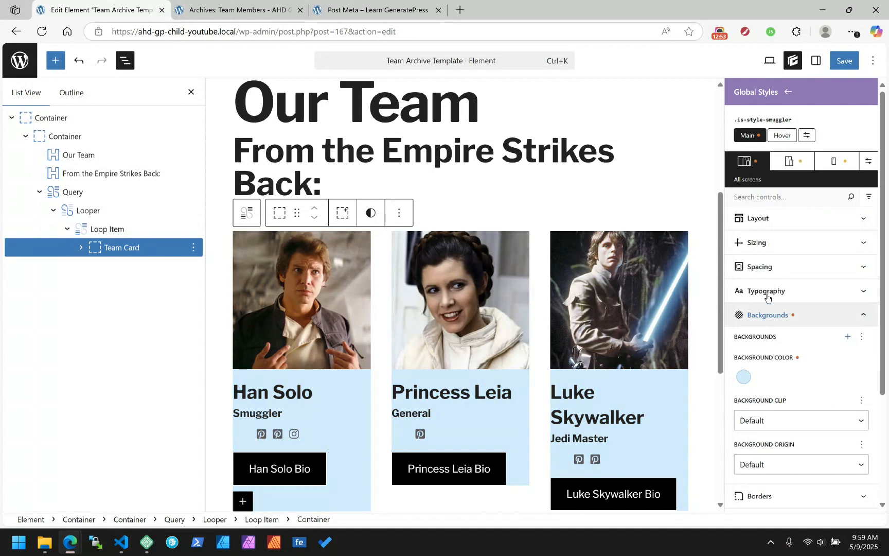
# Set the is-style-smuggler global style's padding to 1 rem on all sides
pyautogui.click(769, 268)
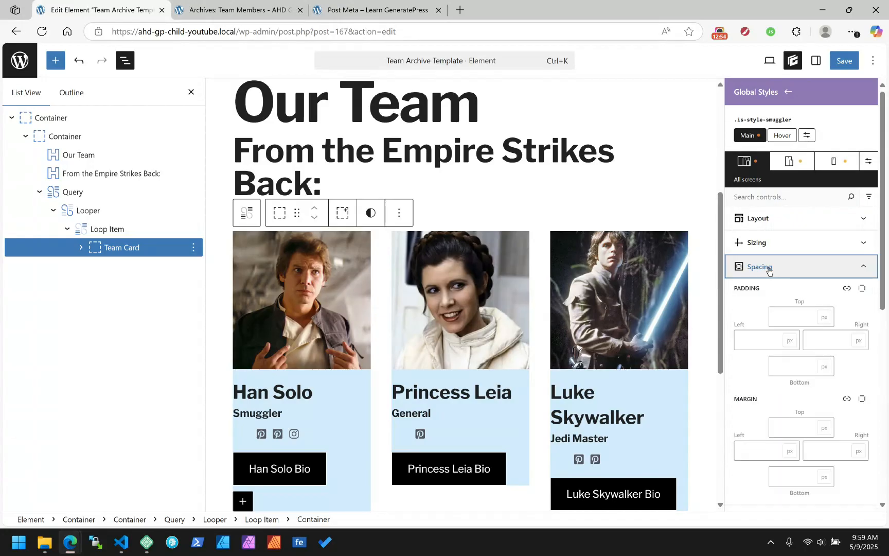
pyautogui.click(848, 290)
pyautogui.click(777, 312)
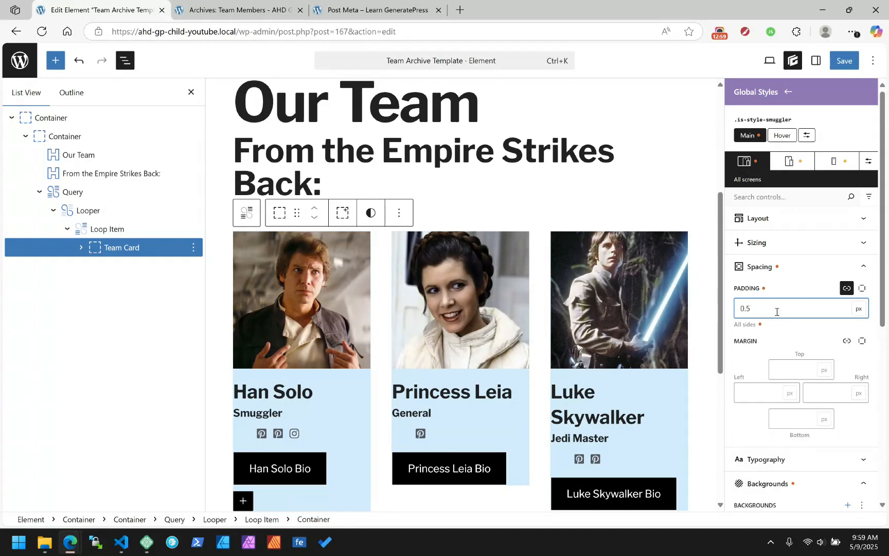
pyautogui.write('rem')
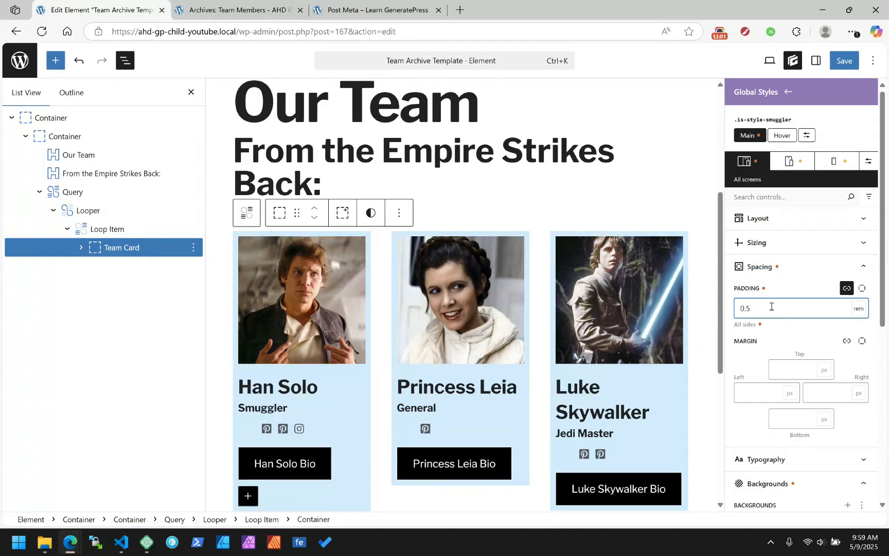
pyautogui.moveTo(772, 308); pyautogui.dragTo(716, 313)
pyautogui.write('1')
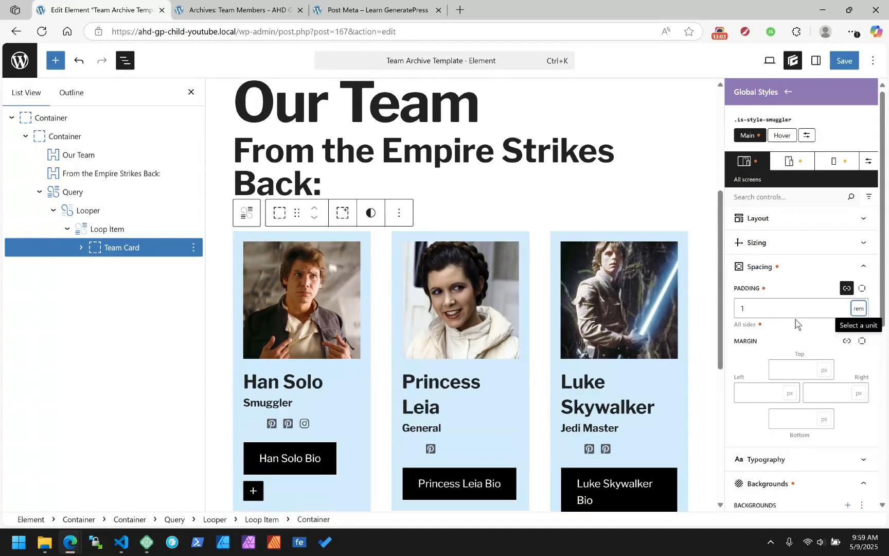
pyautogui.click(779, 267)
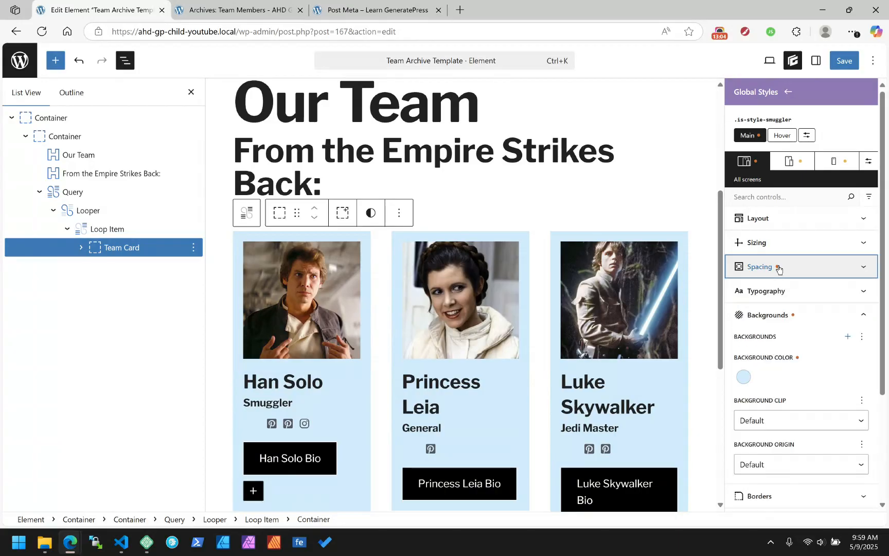
# Set the is-style-smuggler global style's border radius to 5 px on all corners
pyautogui.click(766, 322)
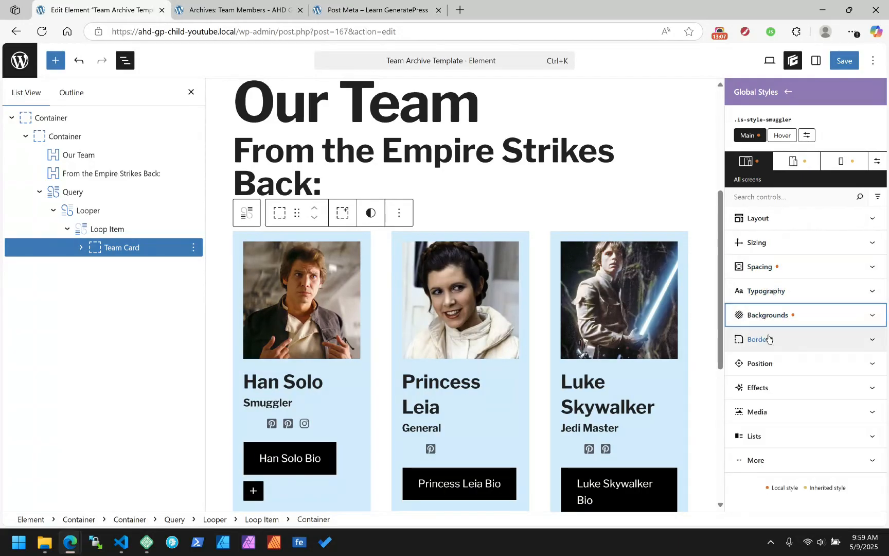
pyautogui.click(769, 340)
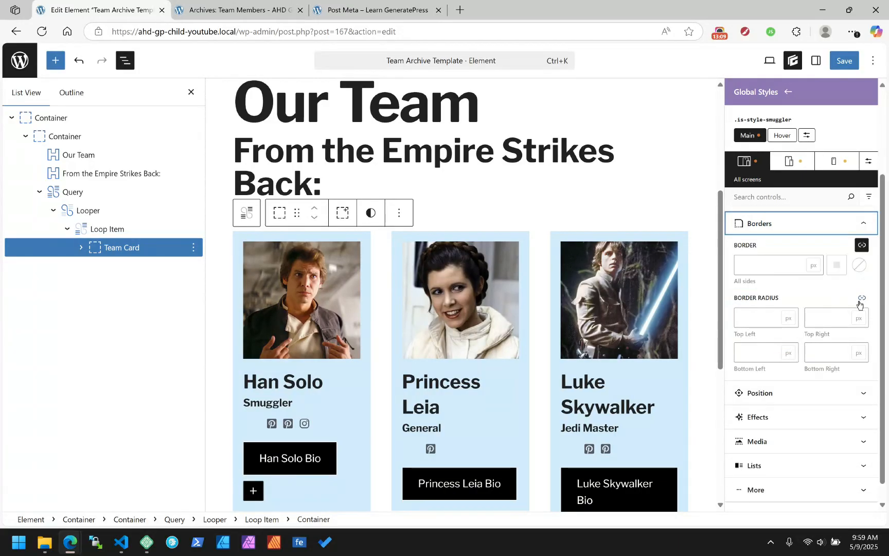
pyautogui.click(860, 300)
pyautogui.click(778, 330)
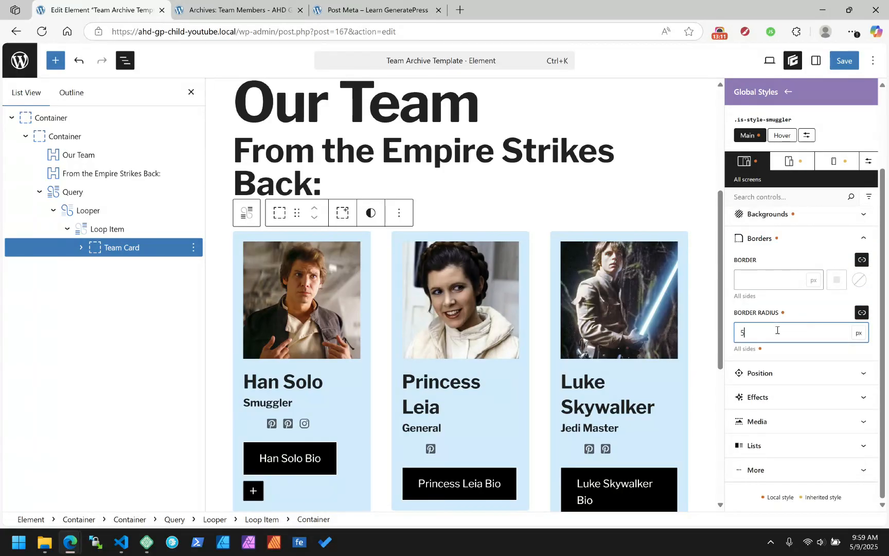
pyautogui.write('5')
pyautogui.press('Tab')
pyautogui.scroll(2, 796, 292)
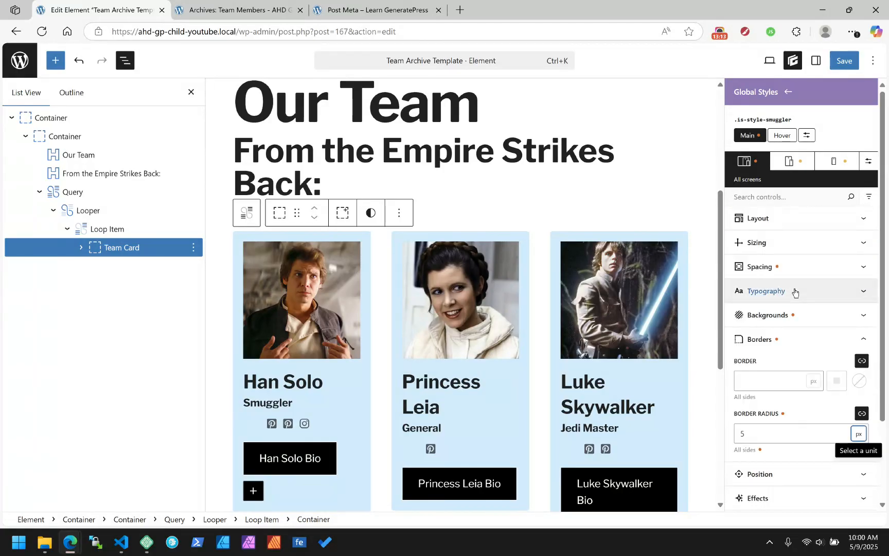
# Leave the global style editor and remove the is-style-smuggler style from the Team Card block
pyautogui.click(788, 93)
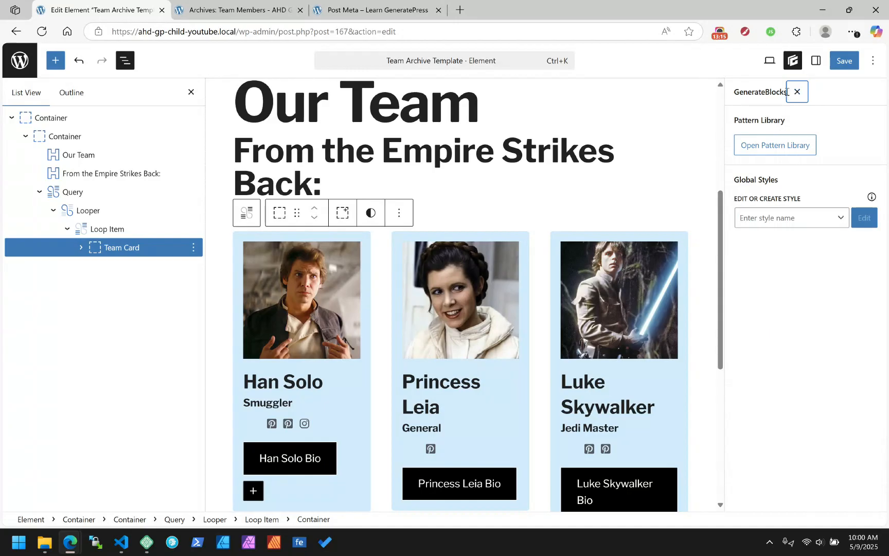
pyautogui.click(802, 95)
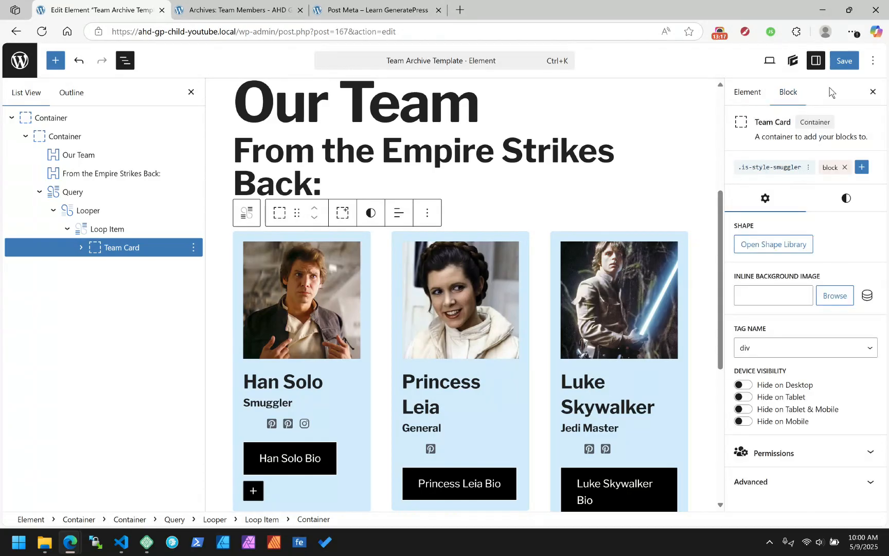
pyautogui.click(808, 167)
pyautogui.click(746, 222)
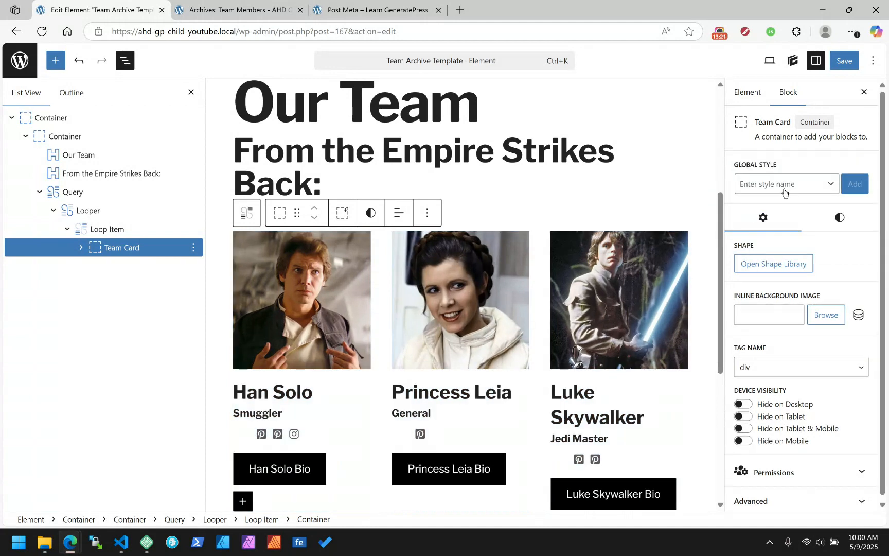
# Create a global style named is-style-jedi from the Team Card block by cloning the is-style-smuggler style
pyautogui.click(763, 186)
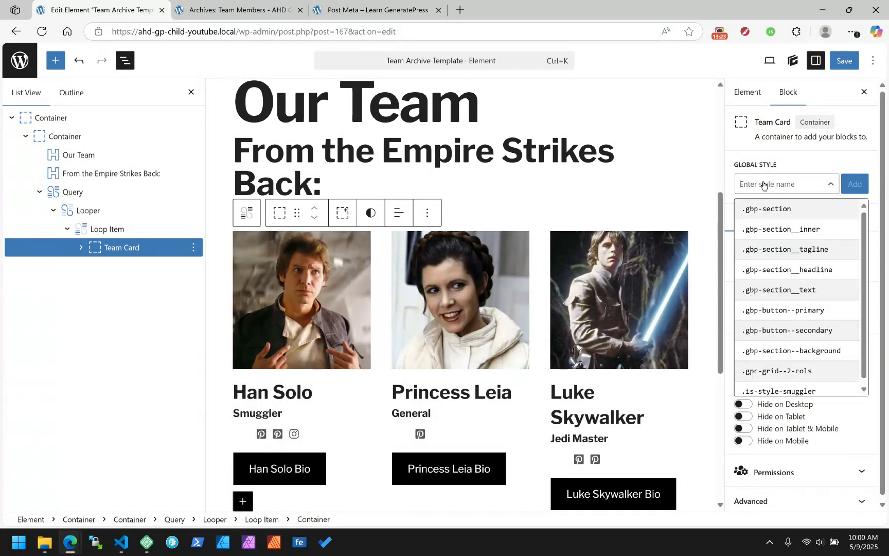
pyautogui.write('is-style')
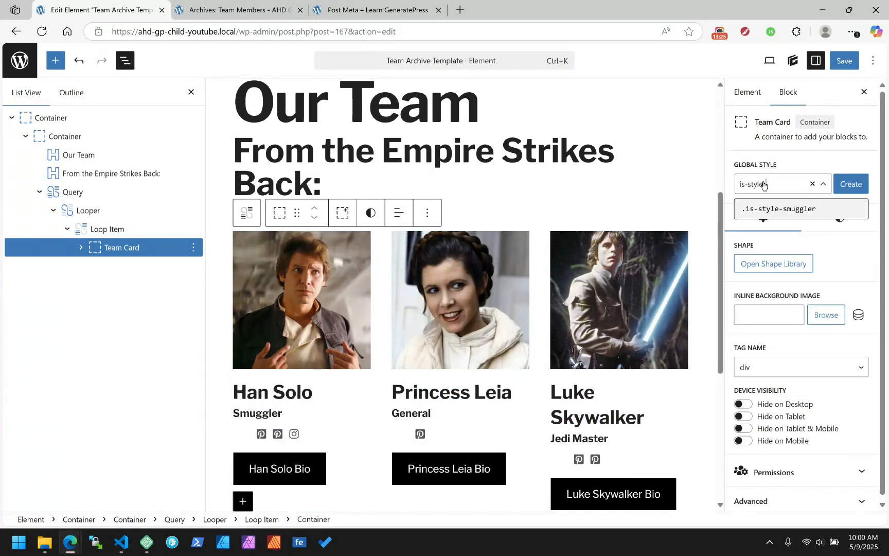
pyautogui.write('-jedi')
pyautogui.click(848, 186)
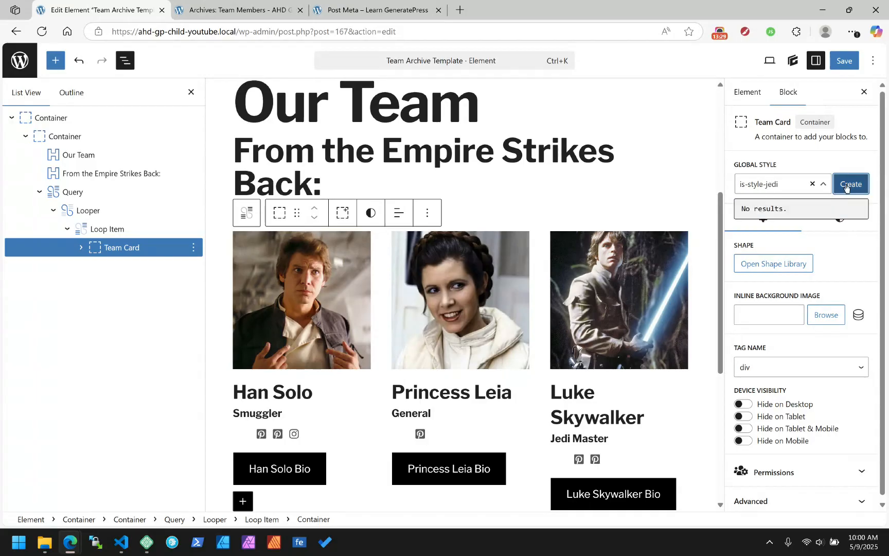
pyautogui.click(846, 189)
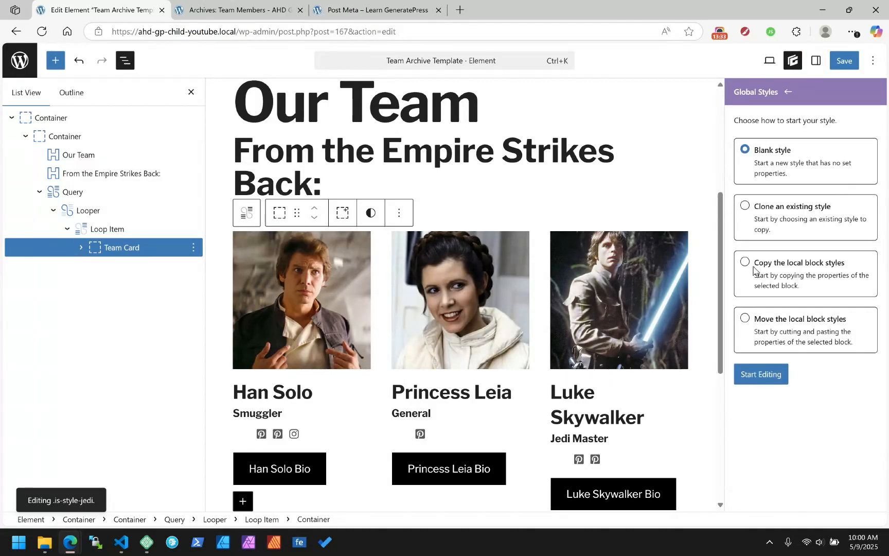
pyautogui.click(745, 206)
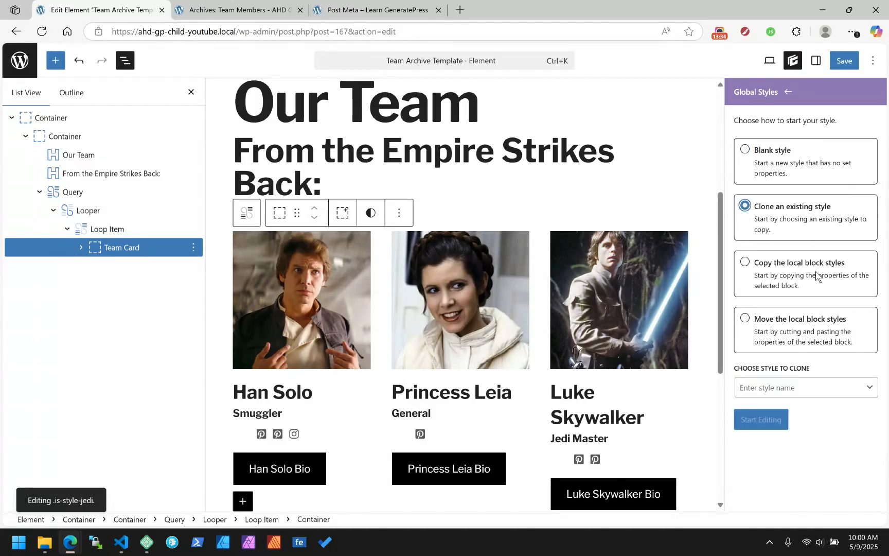
pyautogui.click(778, 387)
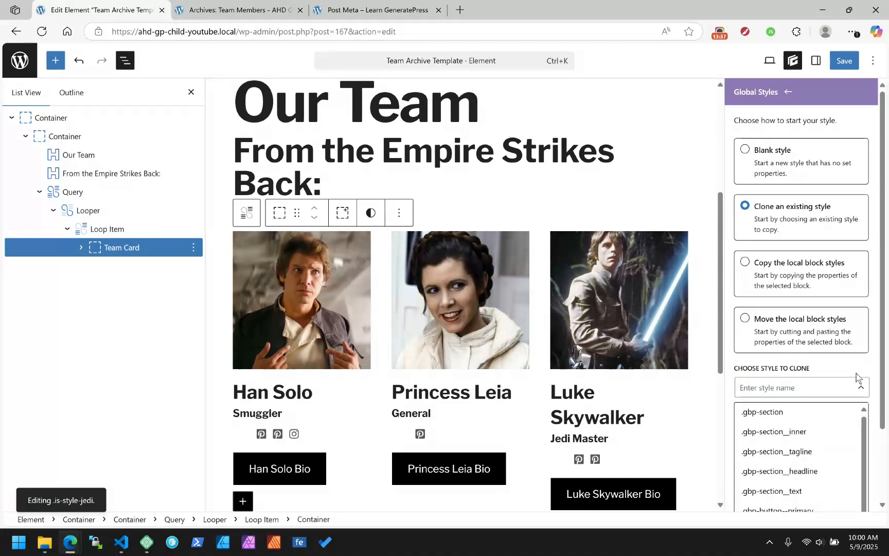
pyautogui.scroll(-2, 803, 437)
pyautogui.click(783, 502)
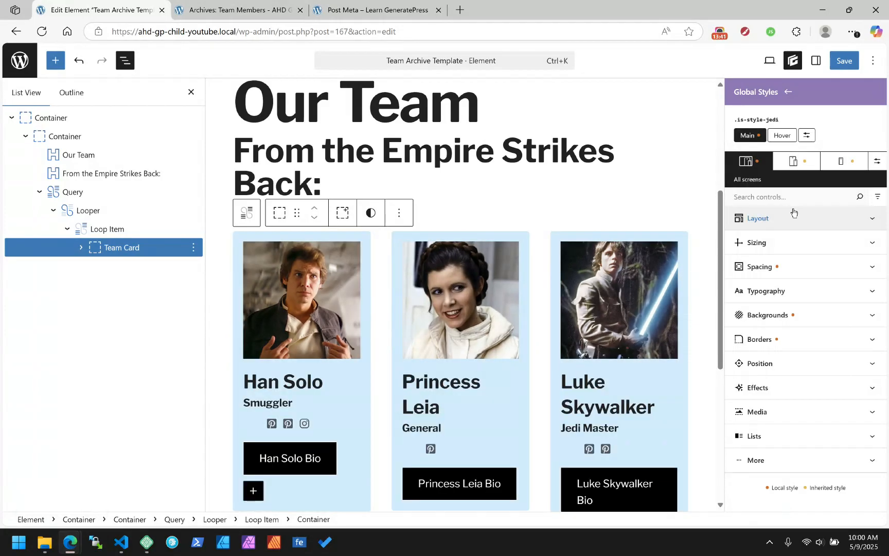
# Set the is-style-jedi global style's background color to pale green #ddf7d6
pyautogui.click(775, 312)
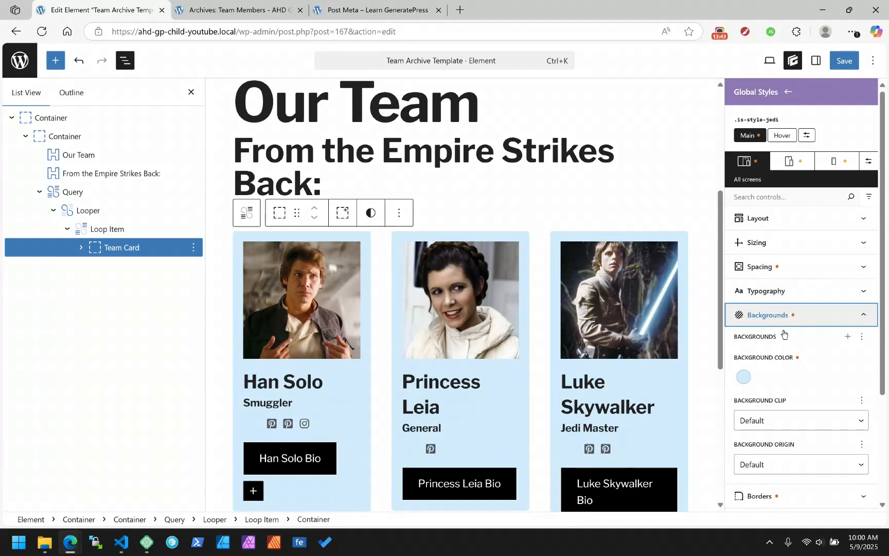
pyautogui.scroll(-2, 782, 339)
pyautogui.click(743, 262)
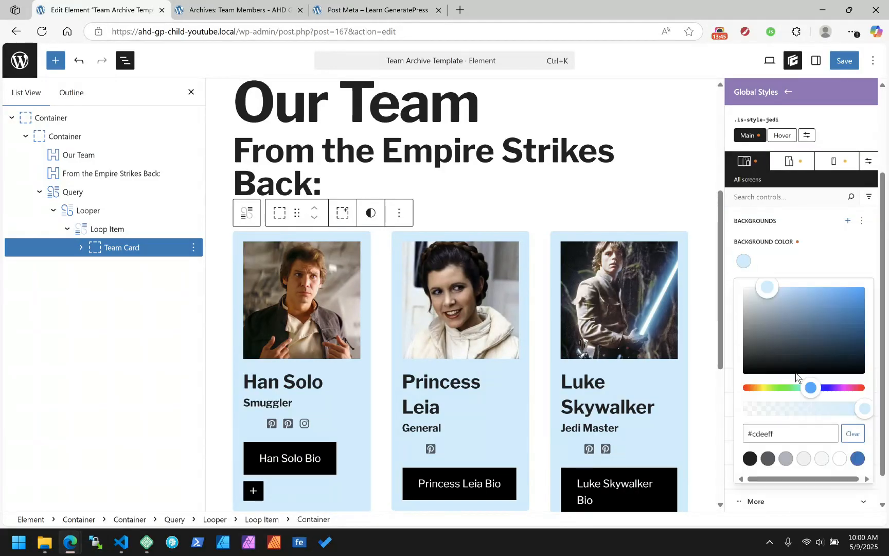
pyautogui.moveTo(810, 388); pyautogui.dragTo(779, 389)
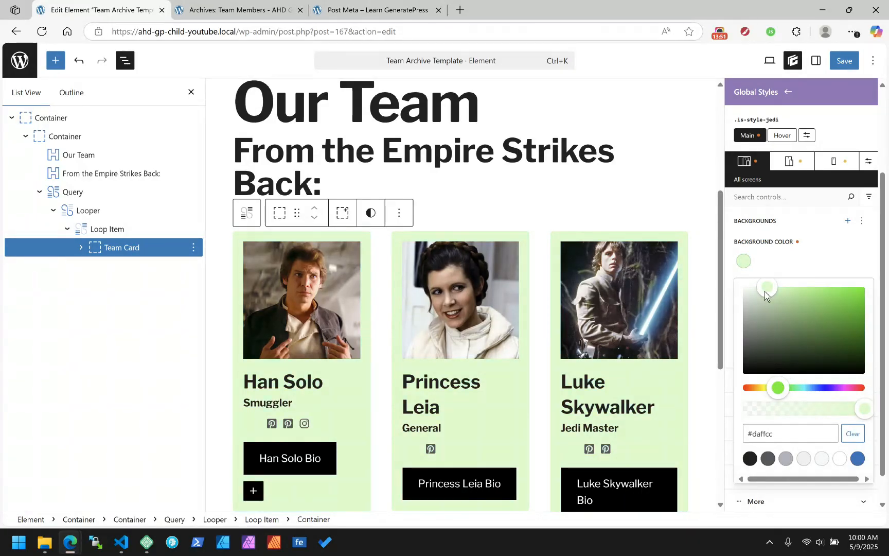
pyautogui.moveTo(765, 292); pyautogui.dragTo(760, 292)
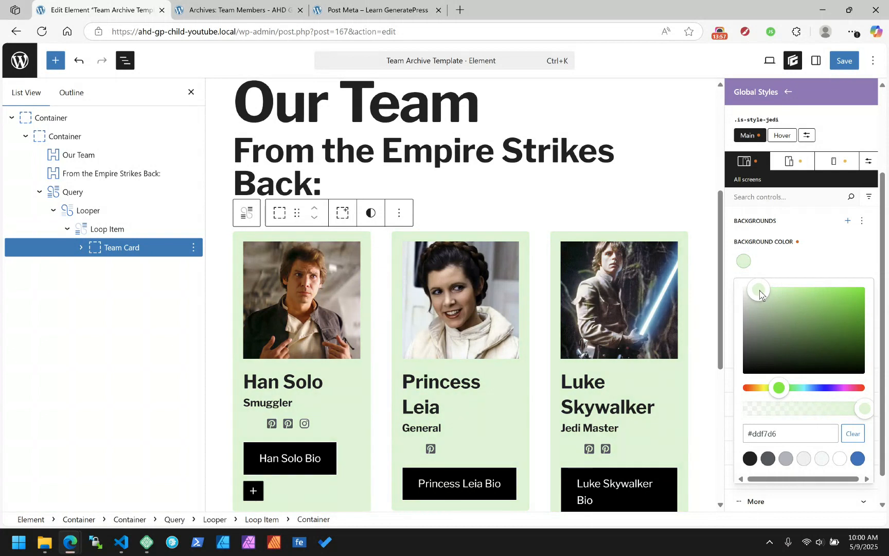
pyautogui.click(849, 126)
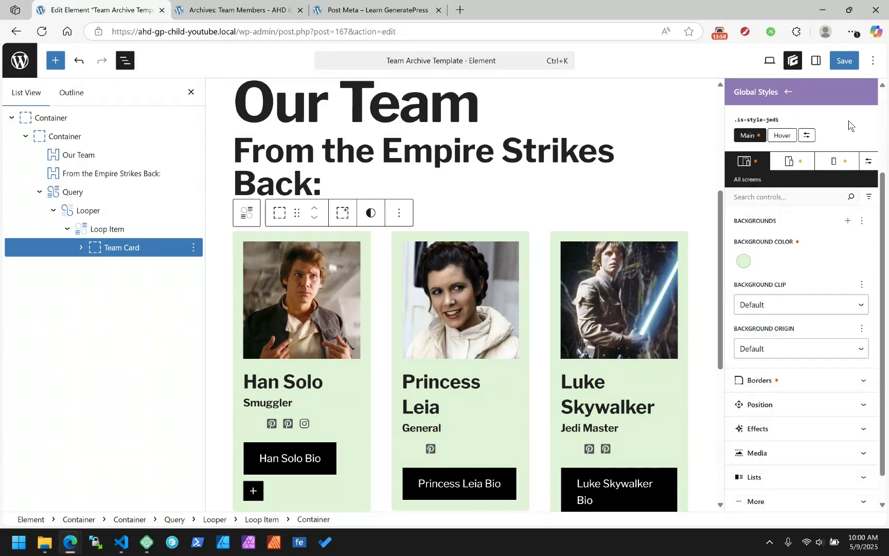
# Leave the global style editor and remove the is-style-jedi style from the Team Card block
pyautogui.click(789, 92)
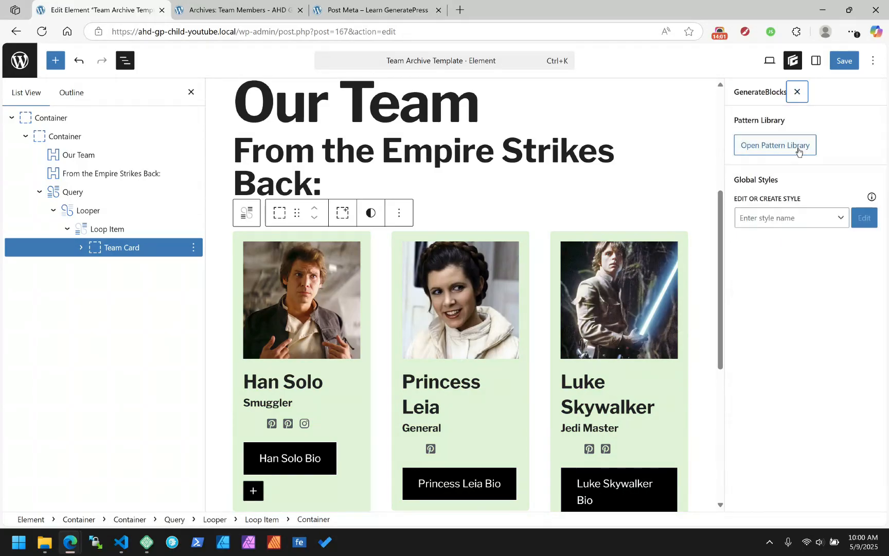
pyautogui.click(798, 92)
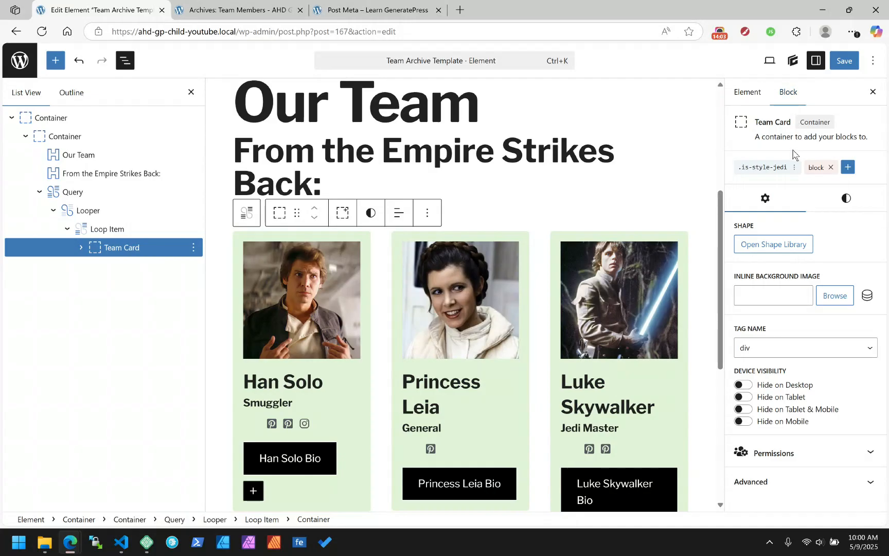
pyautogui.click(794, 167)
pyautogui.click(758, 221)
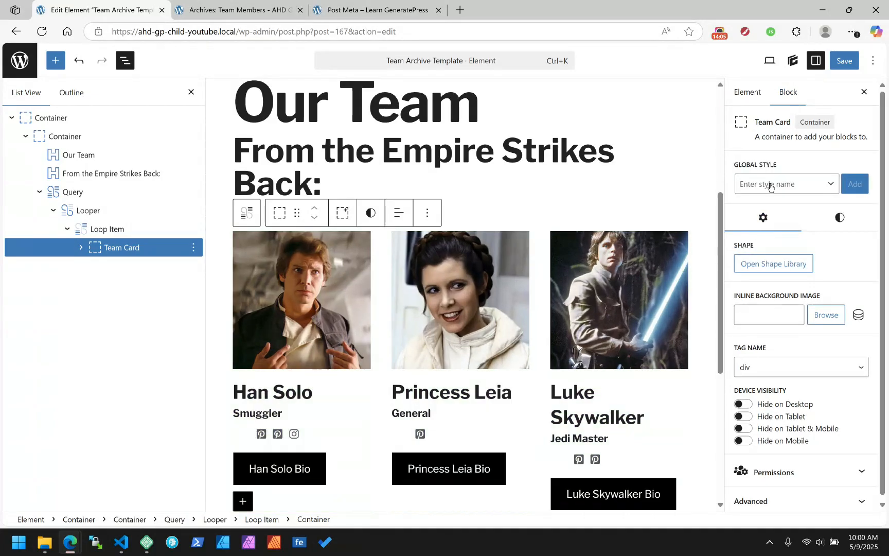
# Create a global style named is-style-princess from the Team Card block by cloning the is-style-smuggler style
pyautogui.click(799, 186)
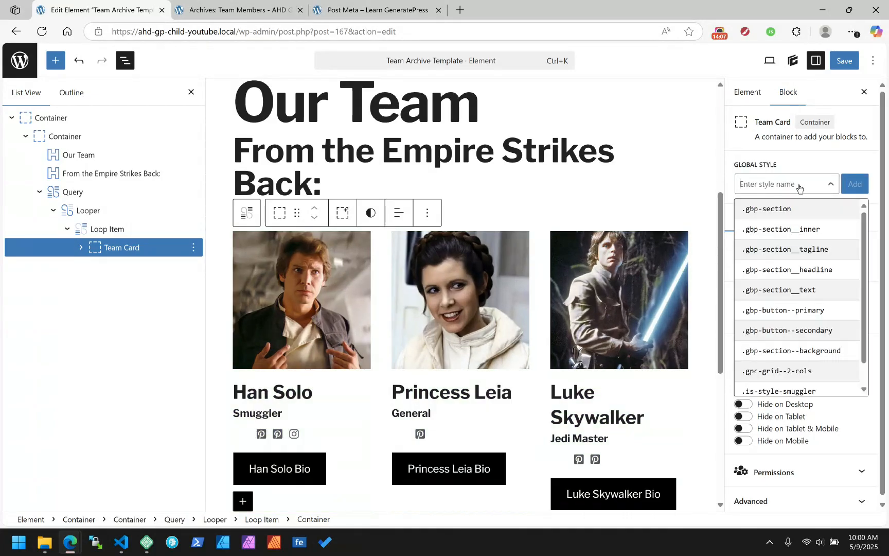
pyautogui.write('i')
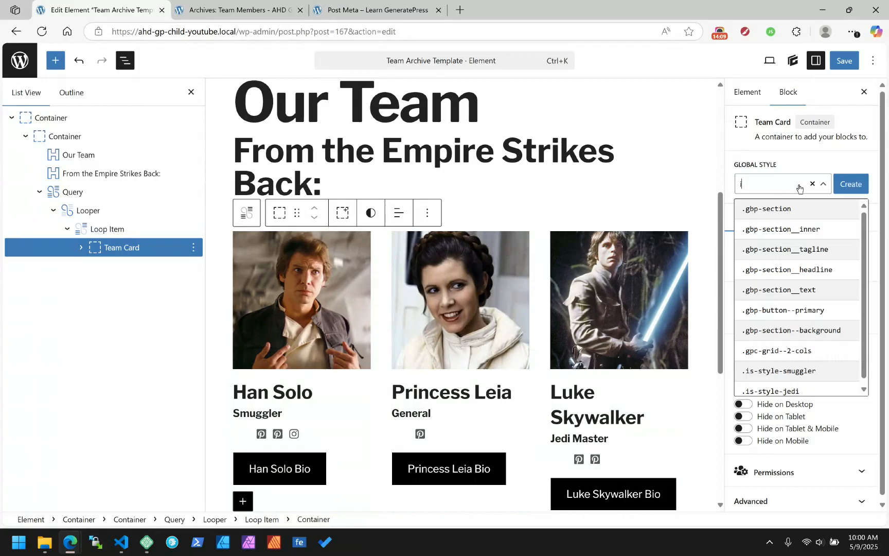
pyautogui.write('s-style-princess')
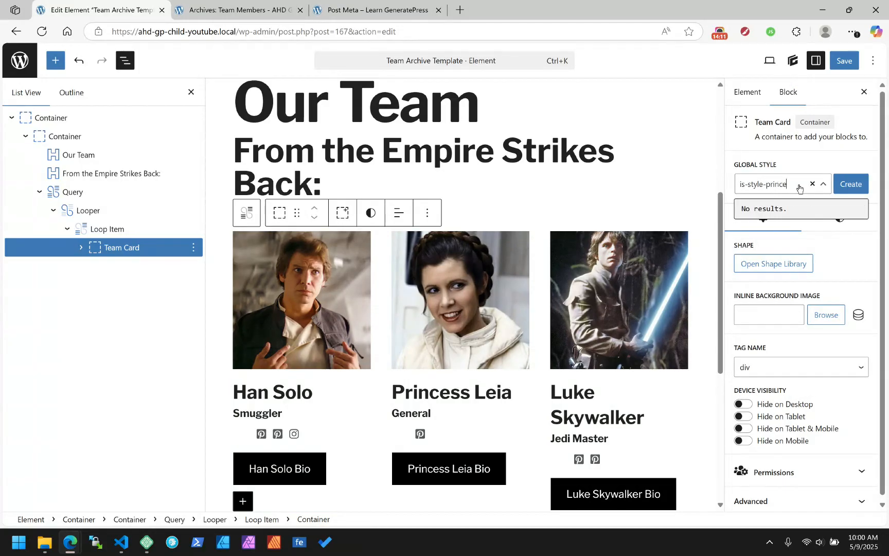
pyautogui.click(841, 186)
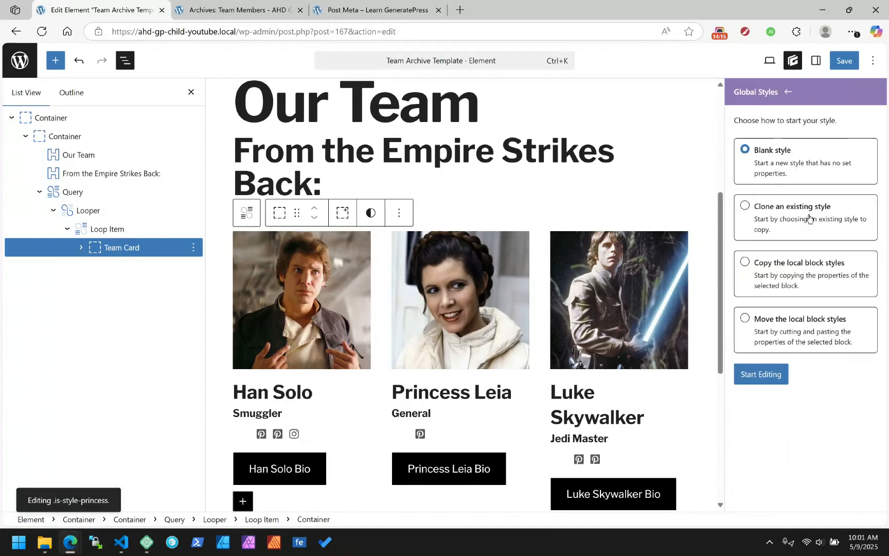
pyautogui.click(767, 211)
pyautogui.click(812, 395)
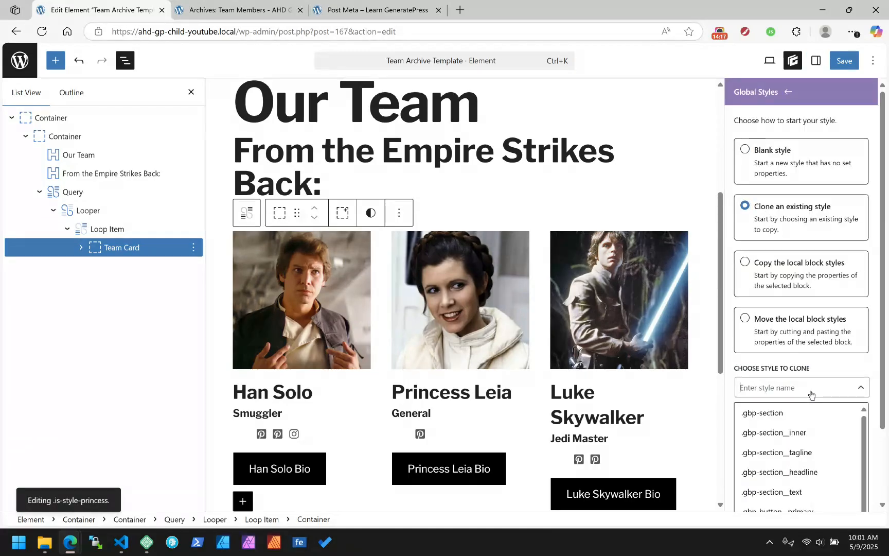
pyautogui.scroll(-2, 844, 361)
pyautogui.click(786, 499)
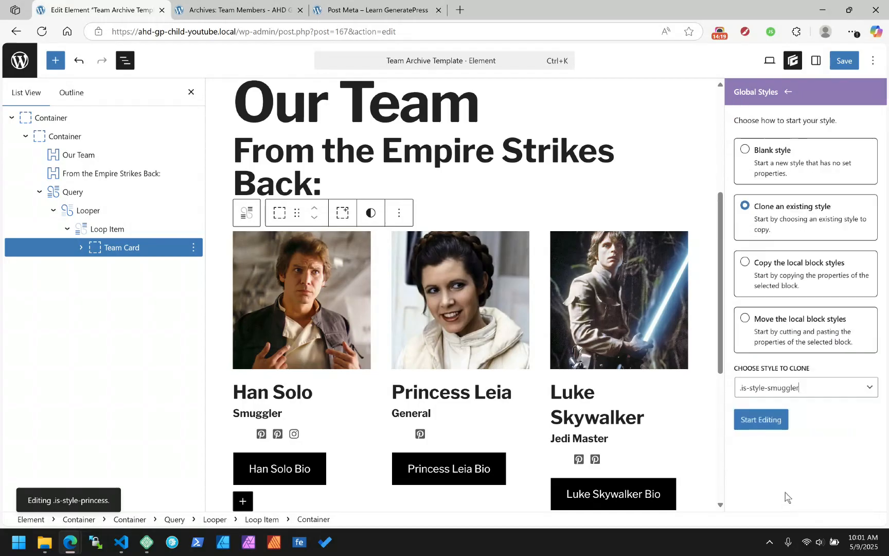
pyautogui.click(760, 420)
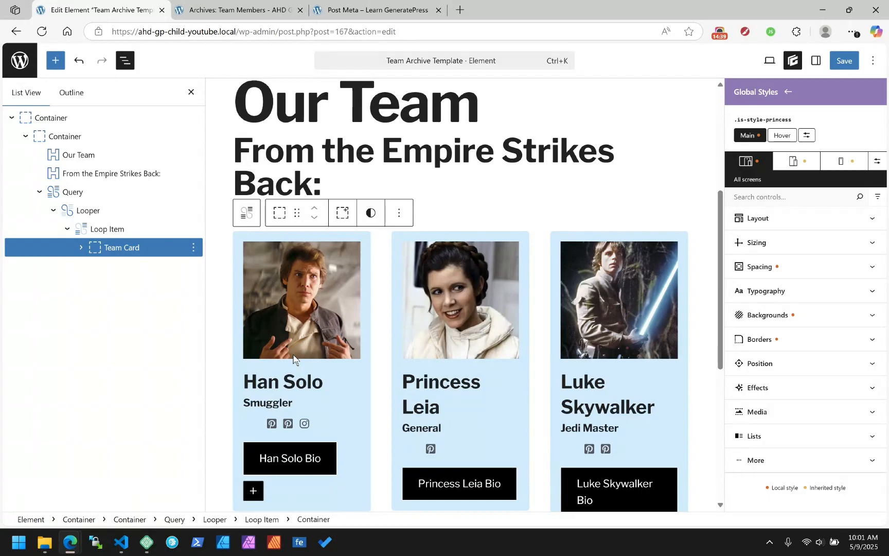
# Set the is-style-princess global style's background color to pale pink #ffedfd
pyautogui.click(795, 318)
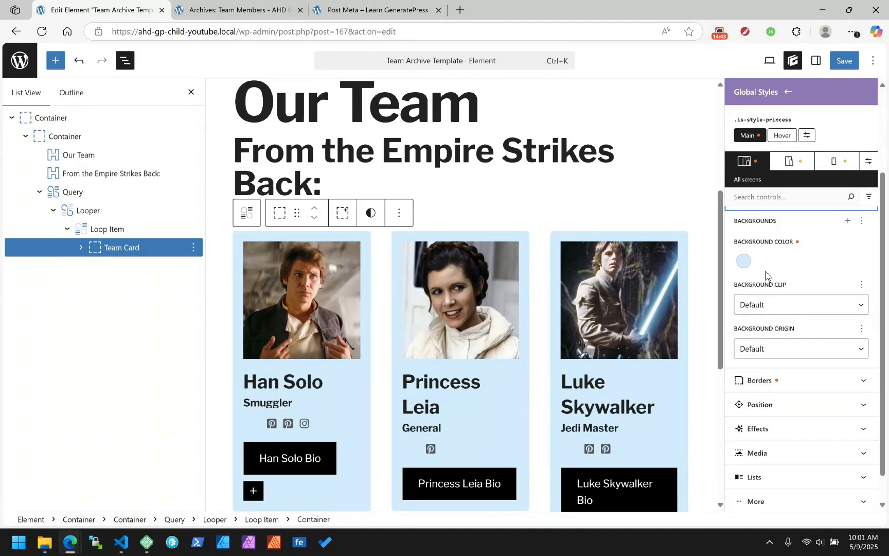
pyautogui.click(744, 262)
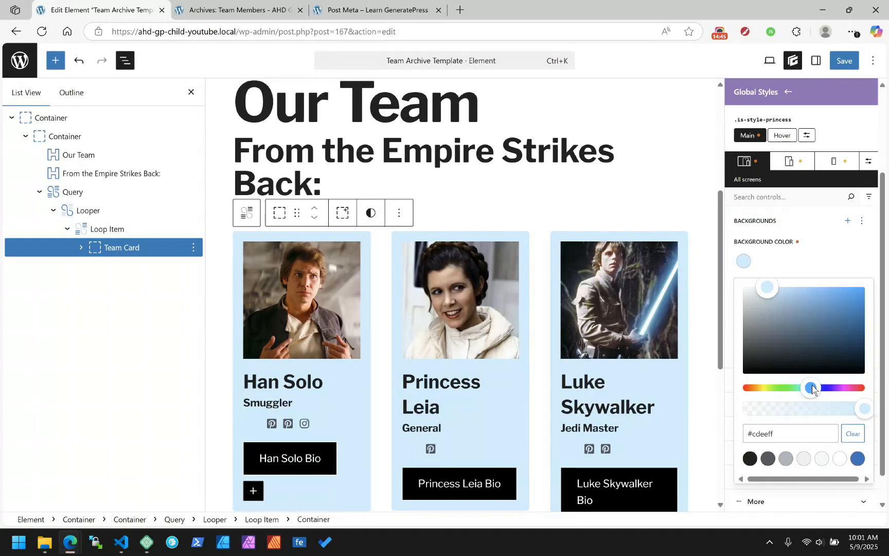
pyautogui.moveTo(811, 390); pyautogui.dragTo(849, 390)
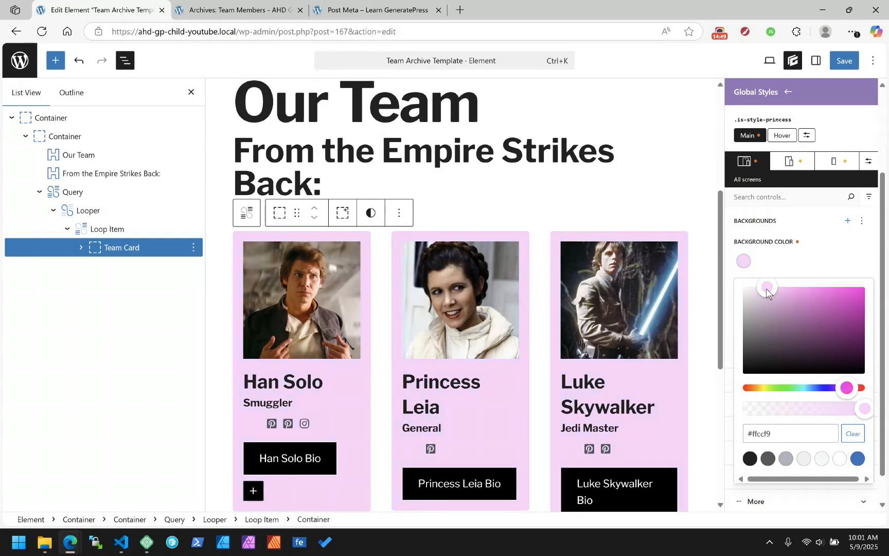
pyautogui.moveTo(768, 290); pyautogui.dragTo(752, 287)
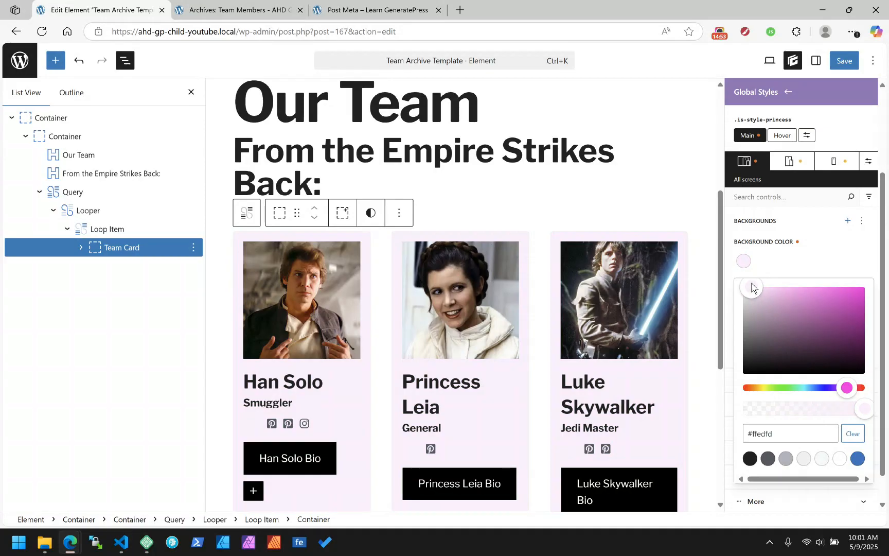
pyautogui.click(812, 255)
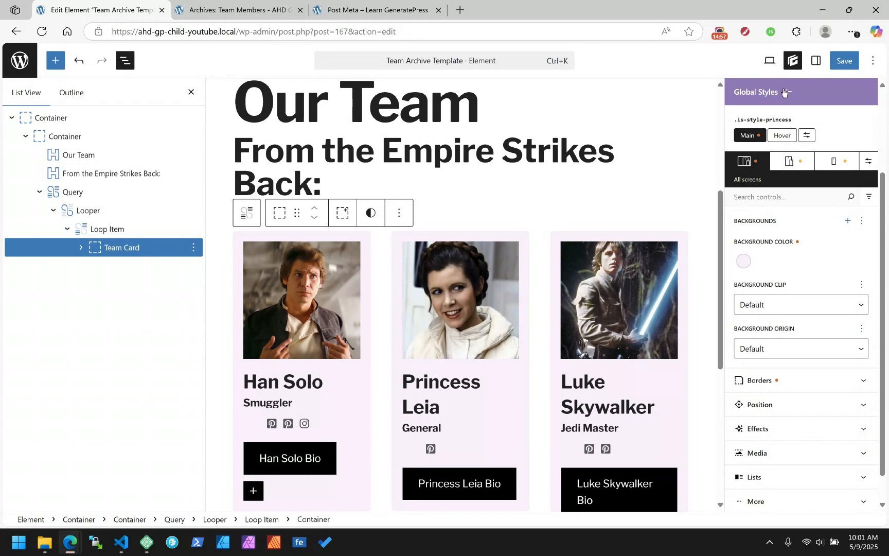
# Leave the global style editor and remove the is-style-princess style from the Team Card block
pyautogui.scroll(3, 790, 119)
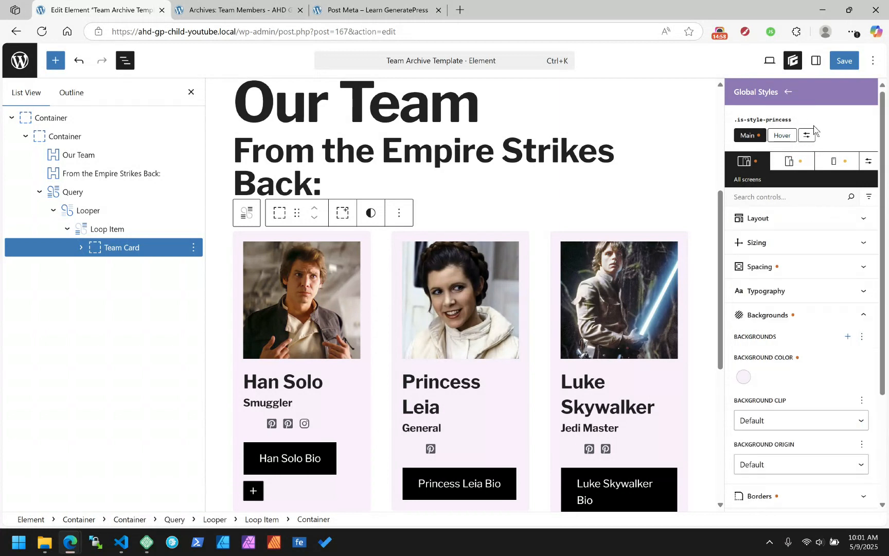
pyautogui.click(786, 92)
pyautogui.click(797, 92)
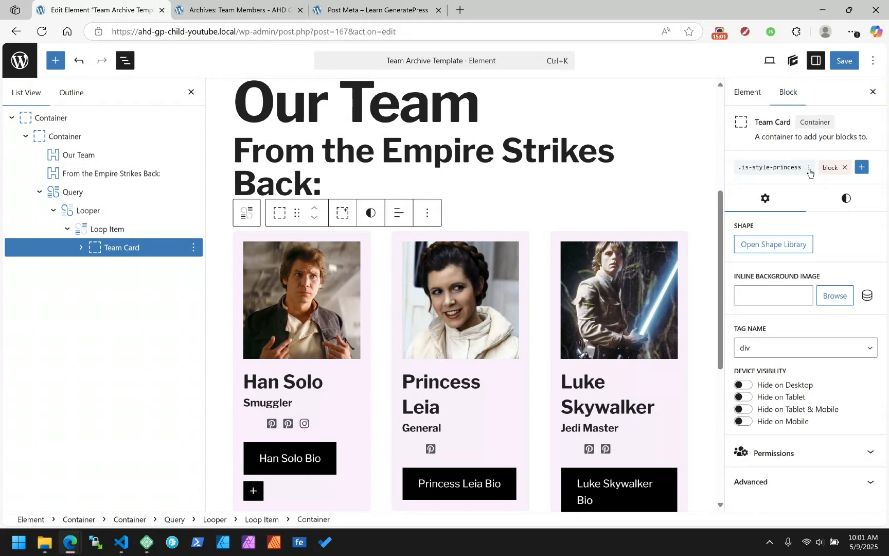
pyautogui.click(808, 167)
pyautogui.click(752, 224)
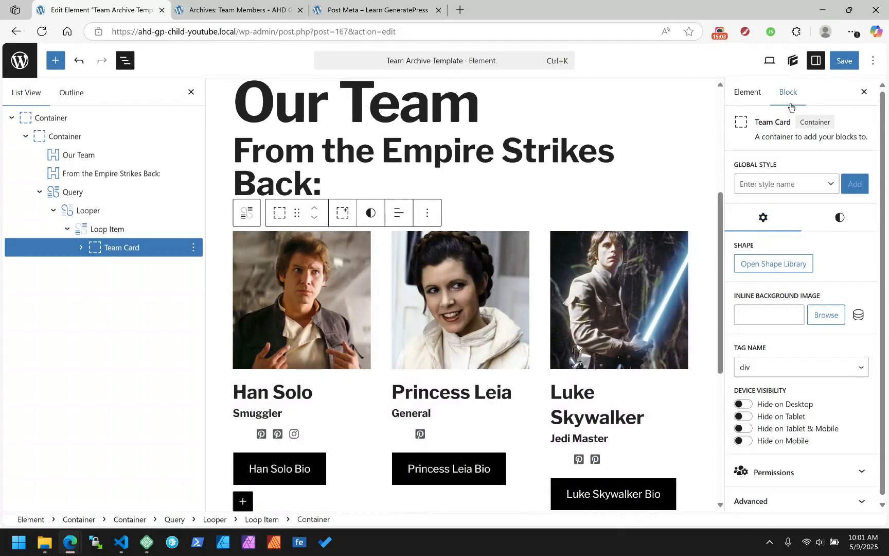
# Save the Team Archive Template together with the smuggler, jedi and princess global styles, and reload the team archive page to check the cards
pyautogui.click(841, 60)
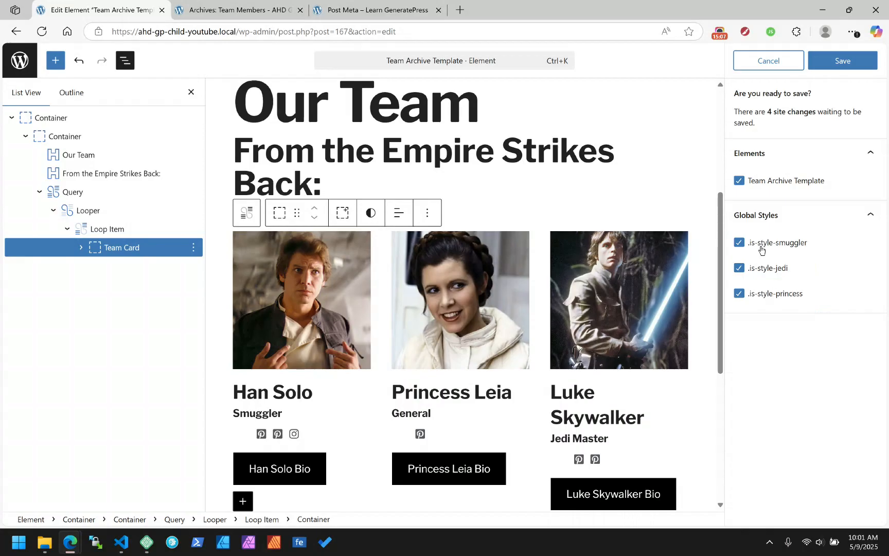
pyautogui.click(841, 61)
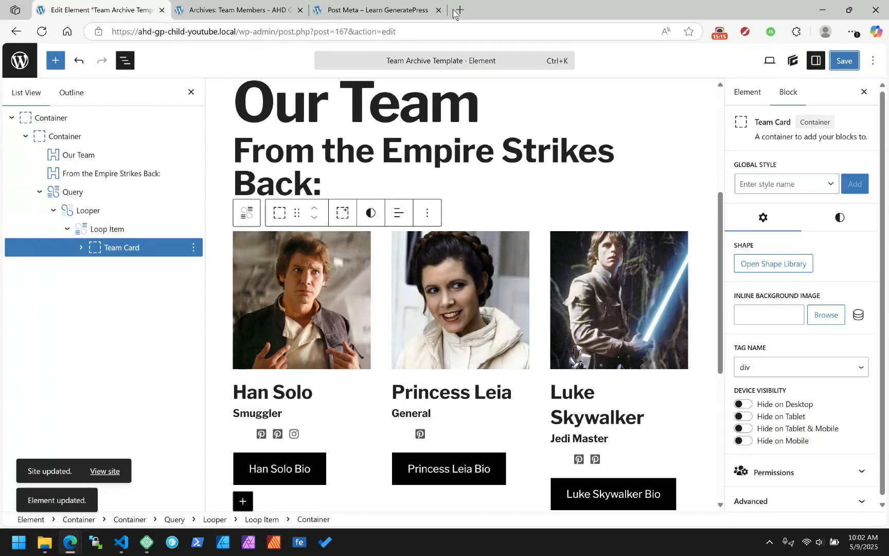
pyautogui.click(251, 8)
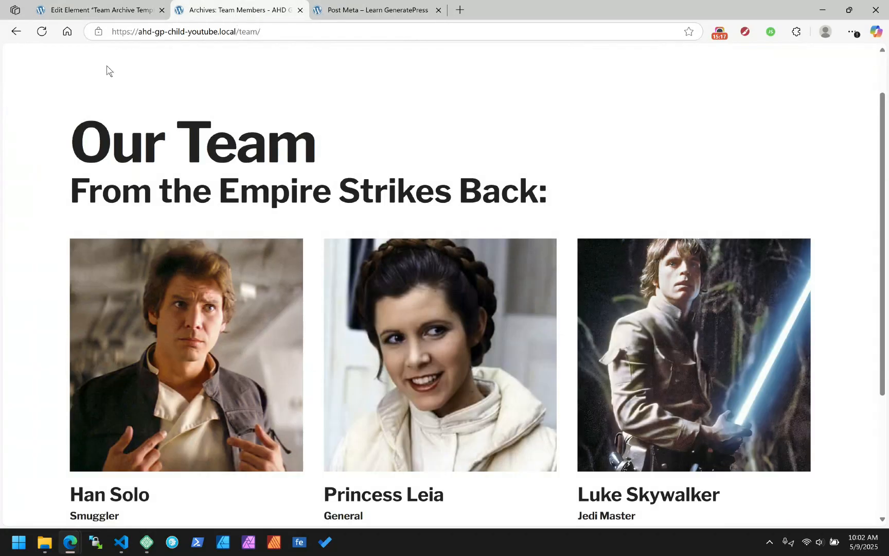
pyautogui.click(42, 32)
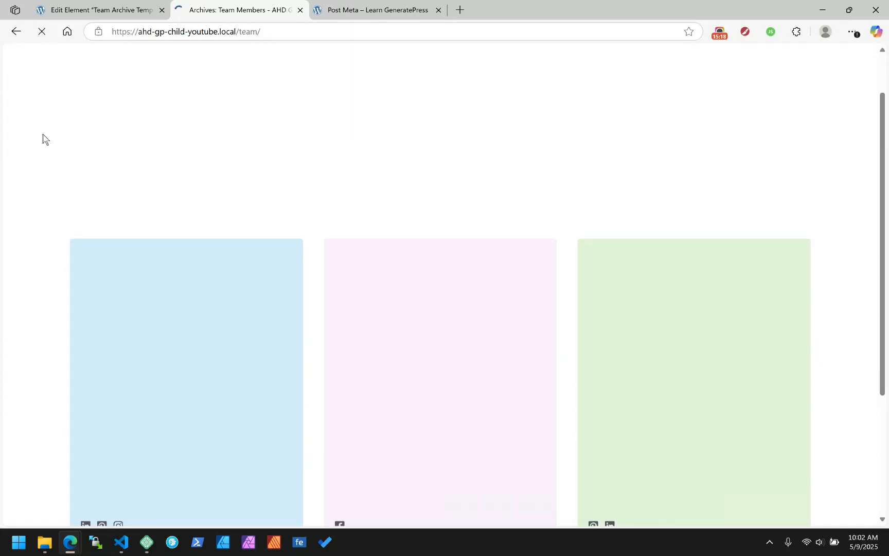
pyautogui.scroll(-3, 363, 204)
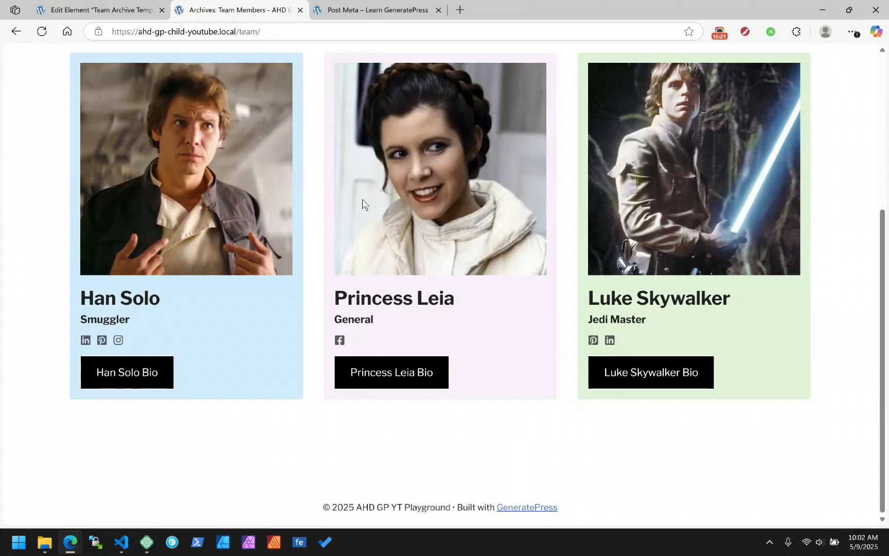
pyautogui.scroll(2, 362, 199)
pyautogui.scroll(-1, 362, 199)
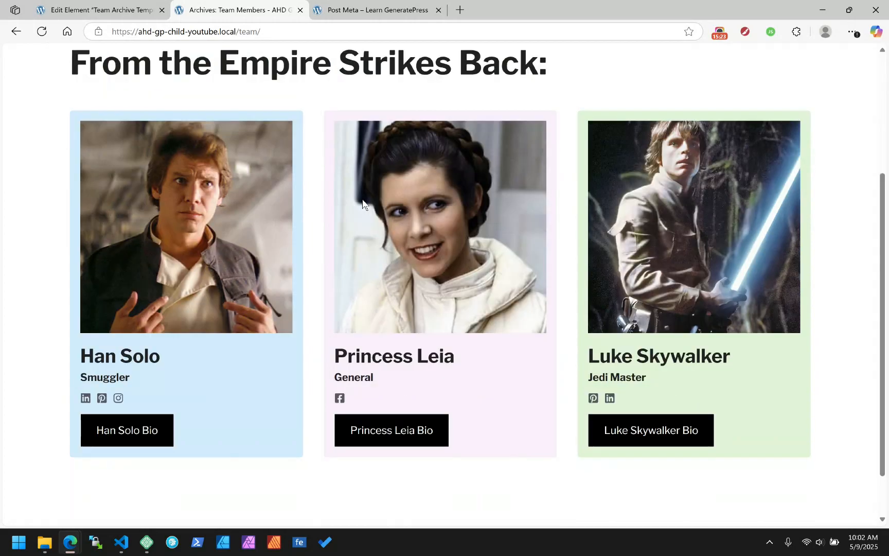
# Inspect the Princess Leia card's markup for its dynamic style classes, and close the developer tools
pyautogui.rightClick(538, 122)
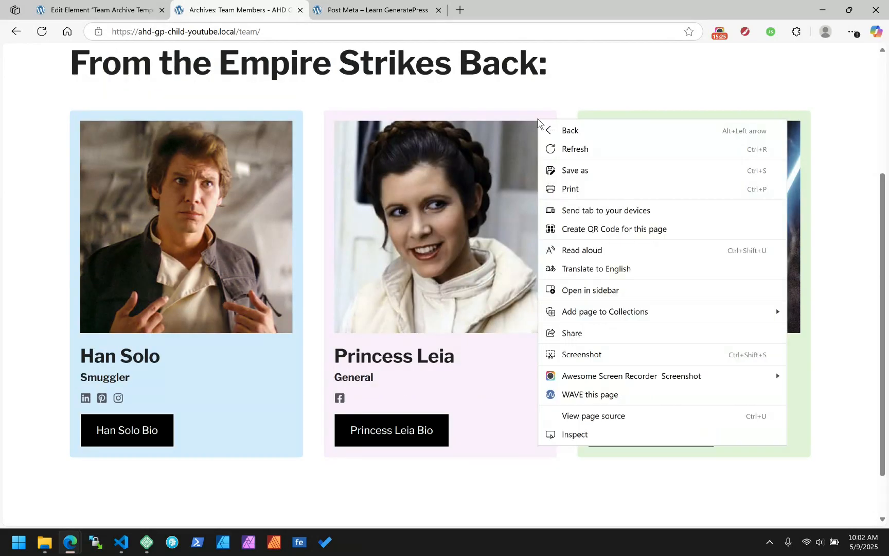
pyautogui.click(585, 435)
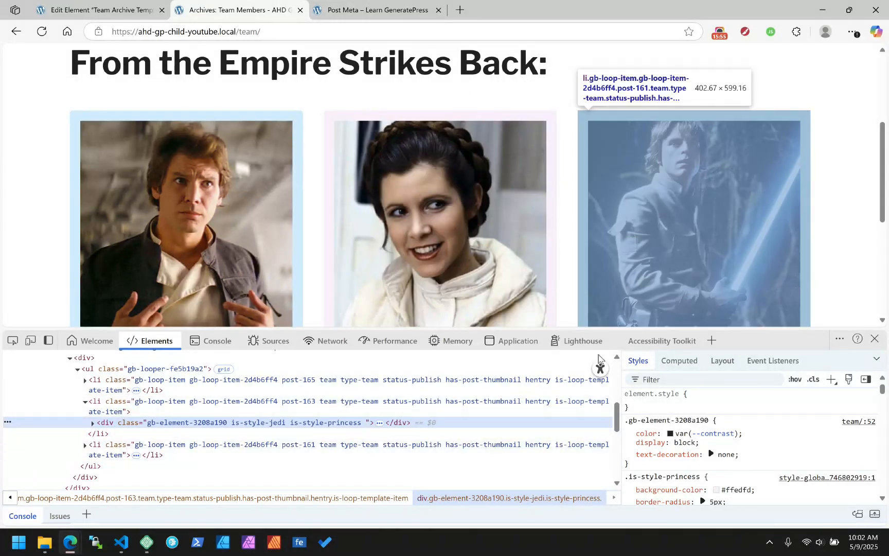
pyautogui.click(875, 339)
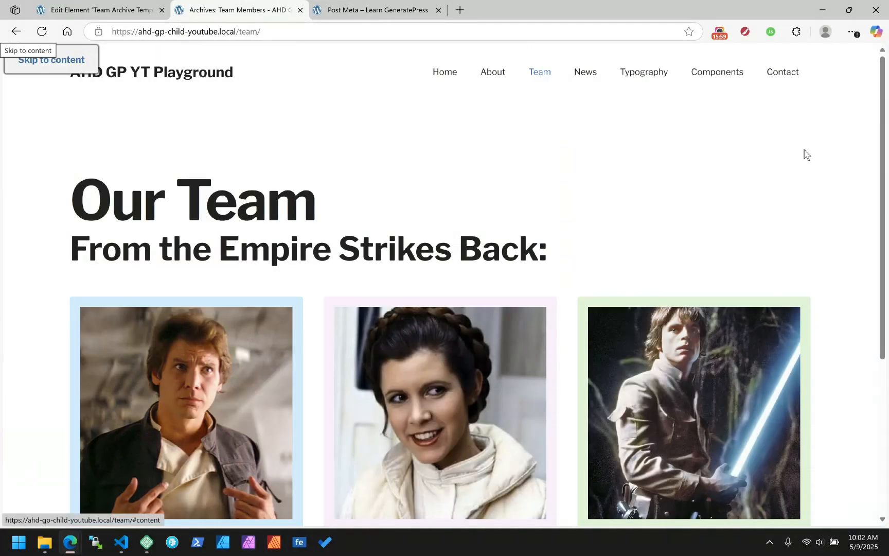
pyautogui.click(869, 262)
pyautogui.scroll(-5, 871, 264)
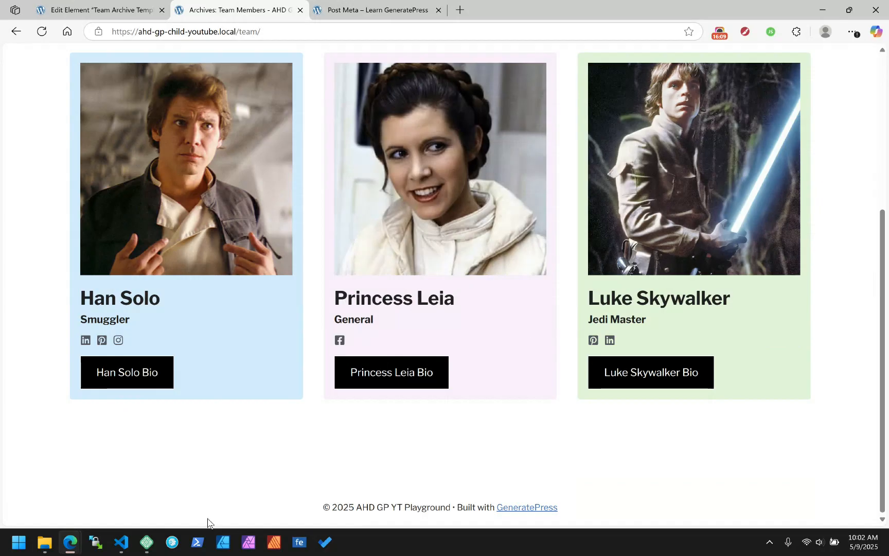
# In VS Code, split the three team_feature_styles post_meta tags onto separate lines with blank lines between them, and return to the team archive page
pyautogui.click(128, 541)
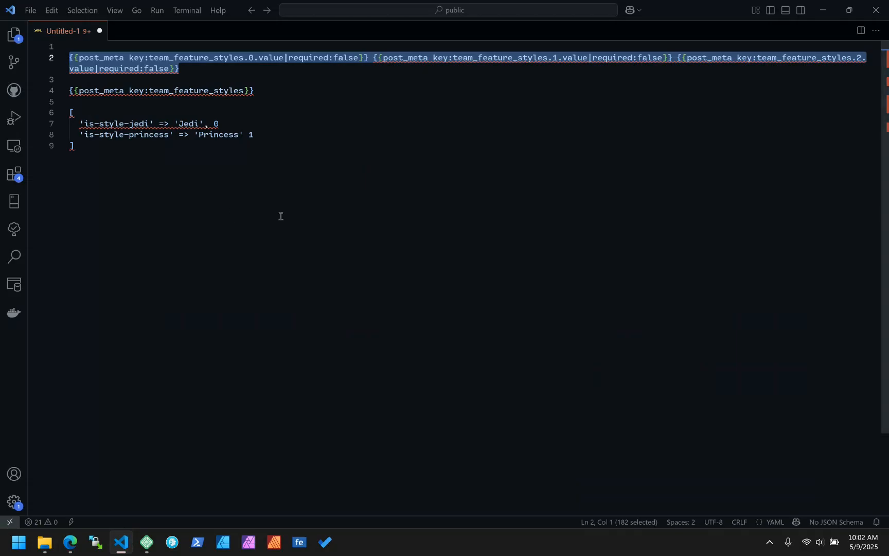
pyautogui.click(364, 205)
pyautogui.click(375, 57)
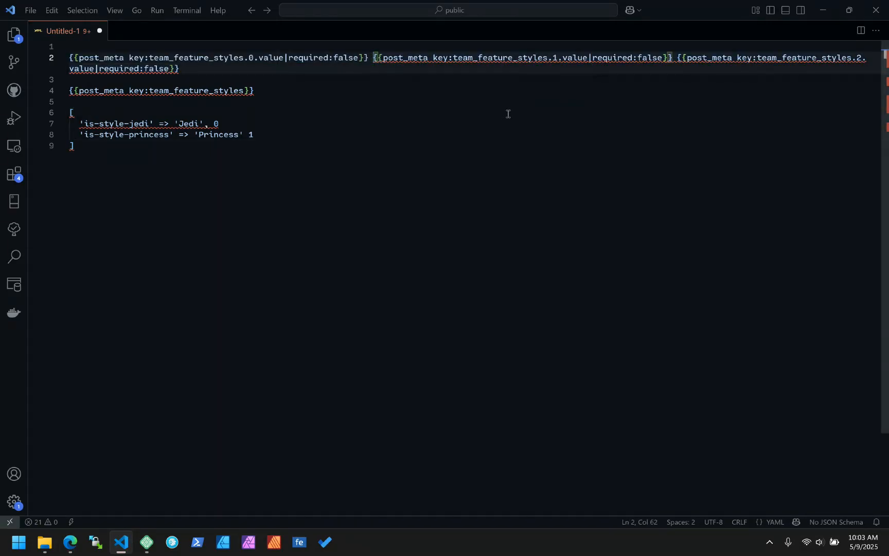
pyautogui.press('BackSpace')
pyautogui.press('Return')
pyautogui.press('Return')
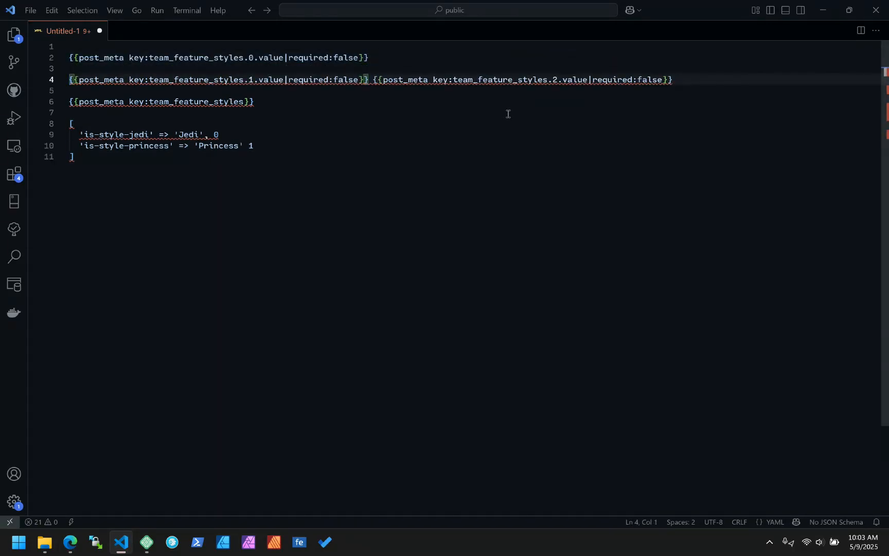
pyautogui.click(375, 81)
pyautogui.press('BackSpace')
pyautogui.press('Return')
pyautogui.press('Return')
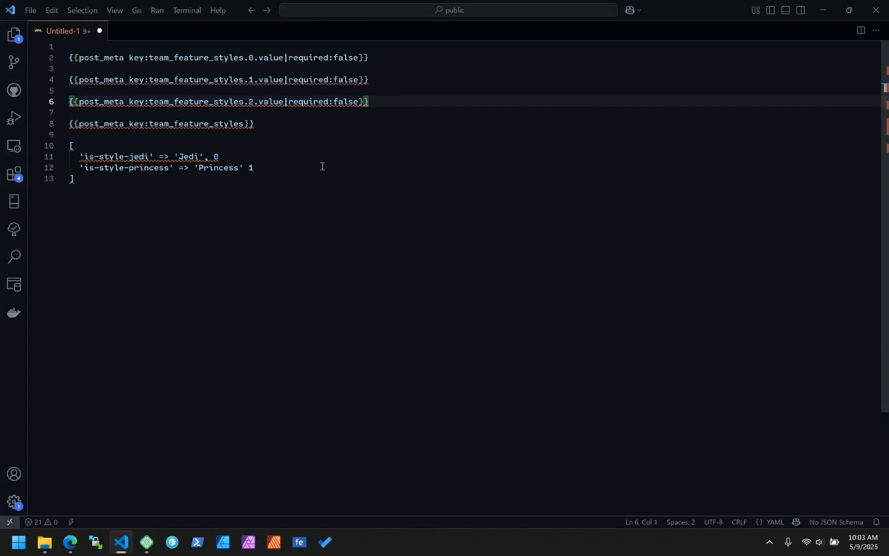
pyautogui.click(824, 10)
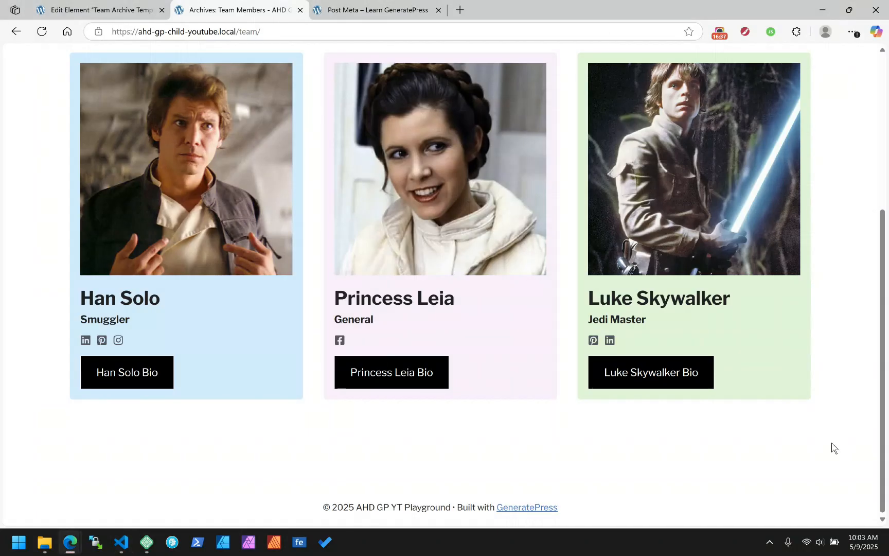